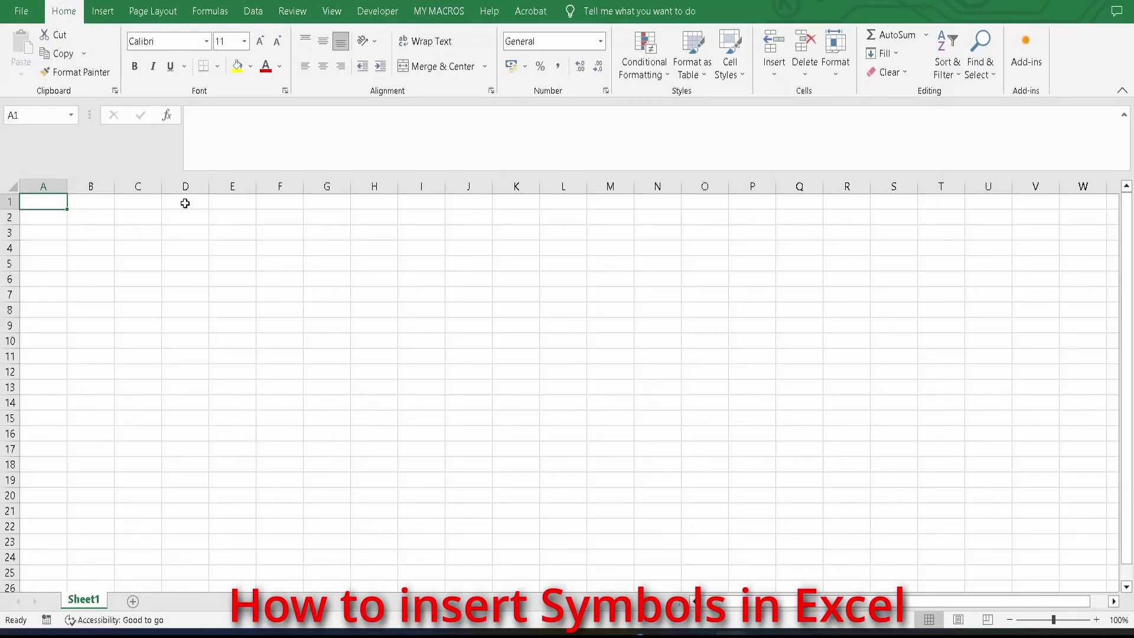
Open the Symbol dialog for cell D4 and browse the characters of the Vladivostok Bold font
click(174, 245)
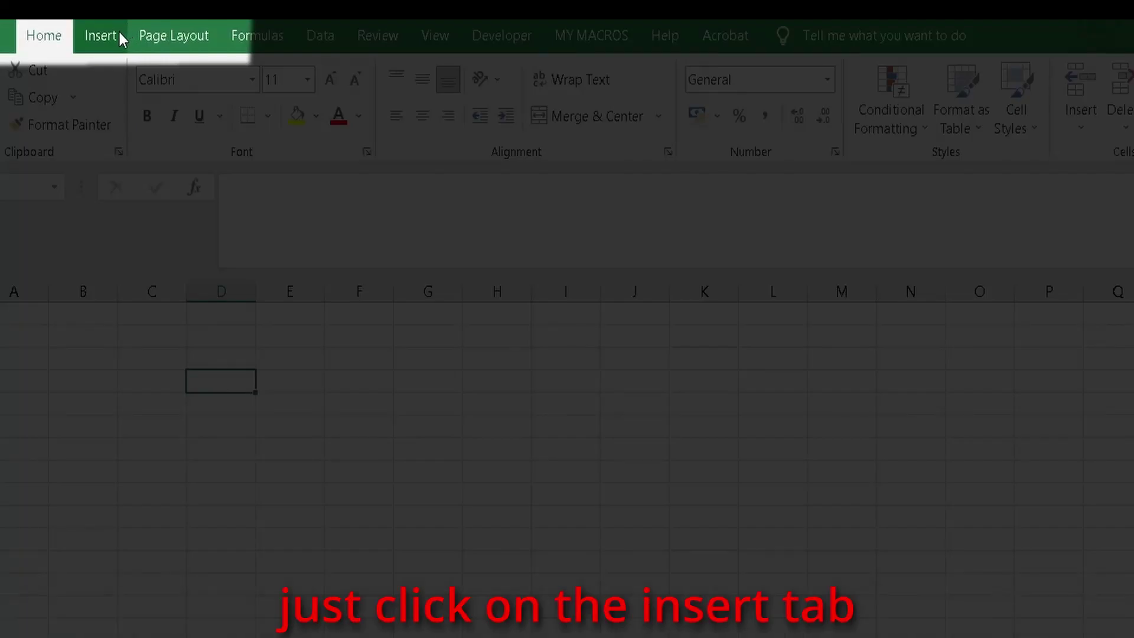
click(116, 36)
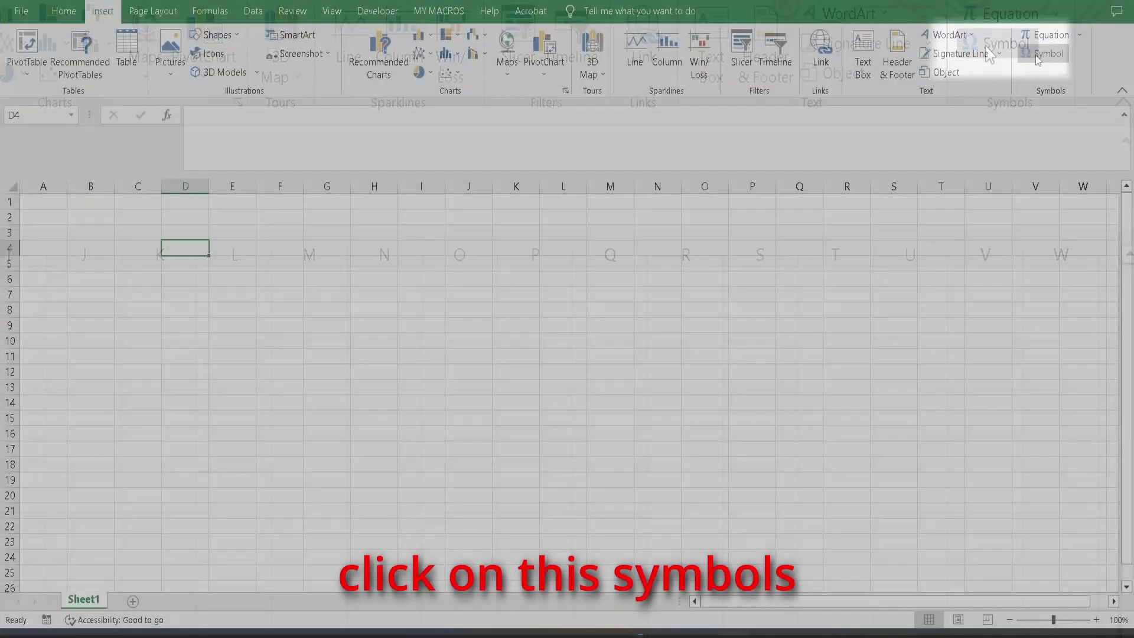
click(1041, 54)
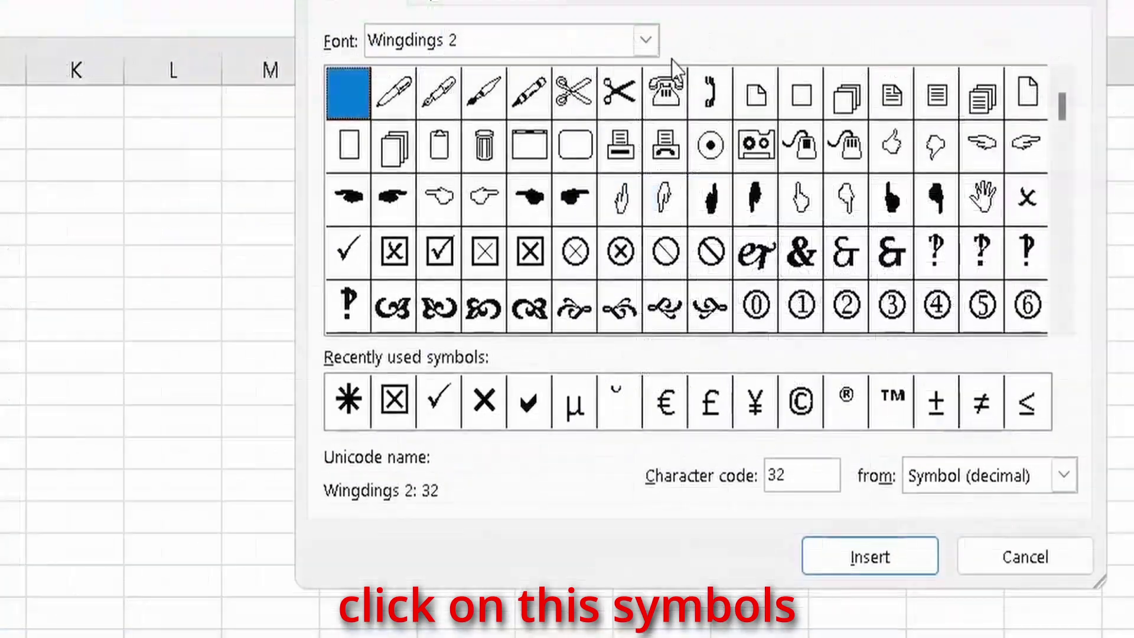
click(792, 171)
click(508, 116)
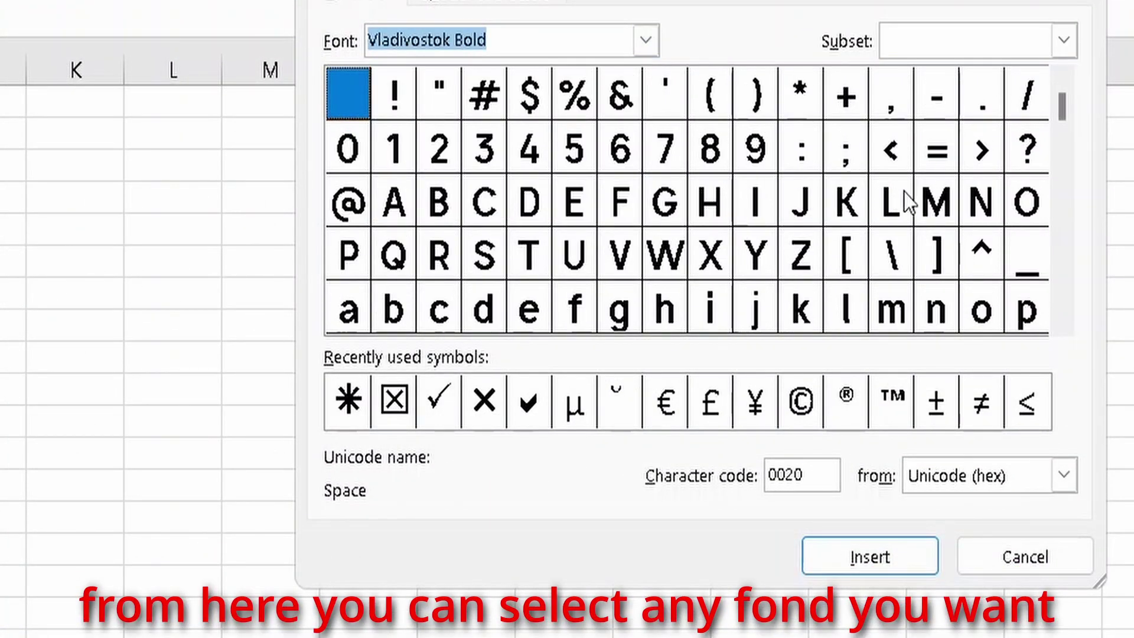
drag(1061, 111, 1059, 250)
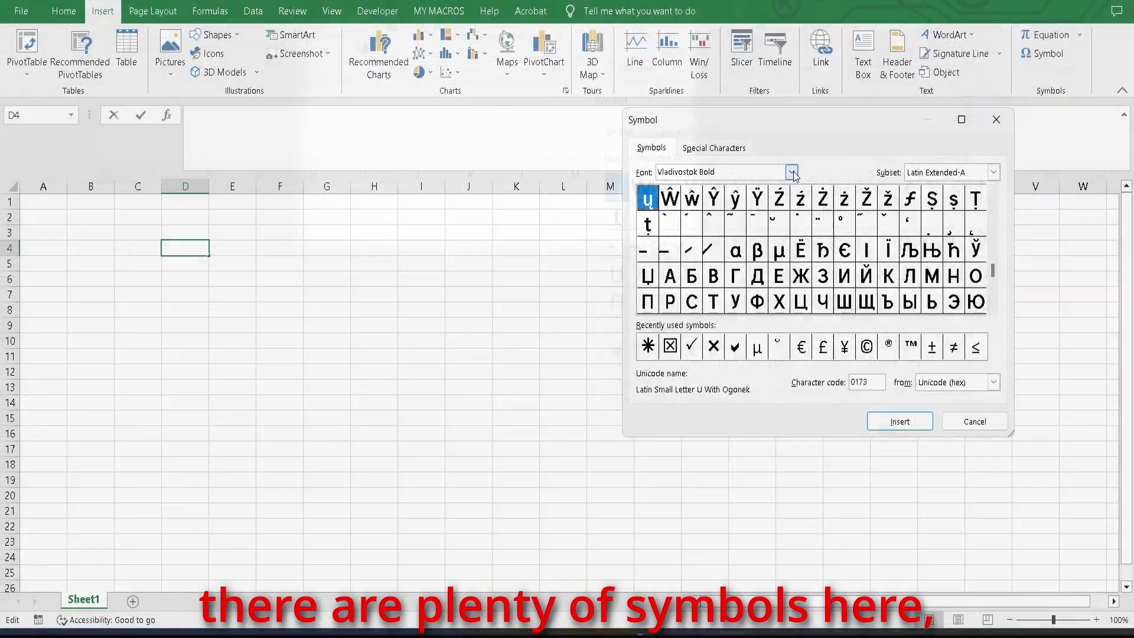
Switch the symbol font to Wingdings 2 and look through its characters
click(646, 39)
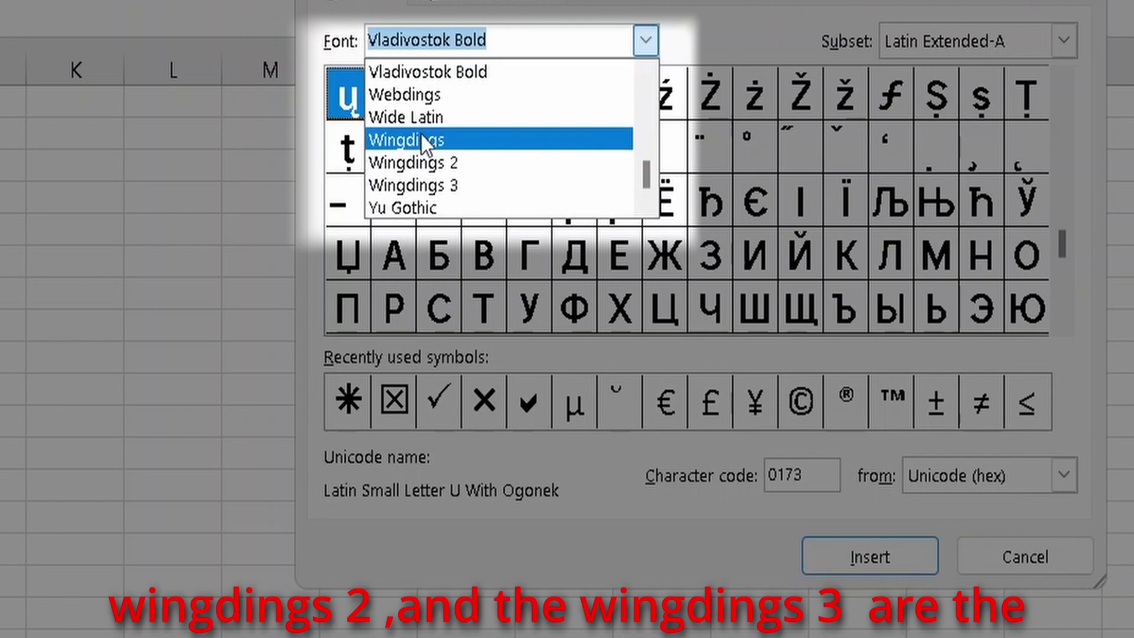
click(434, 165)
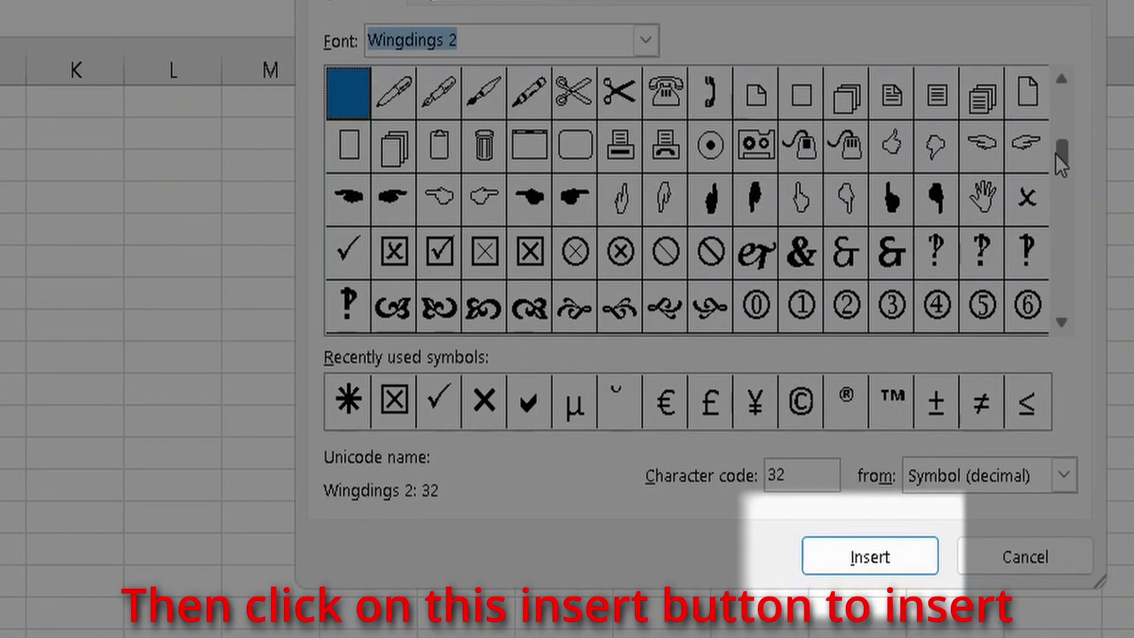
scroll(1054, 154, down, 2)
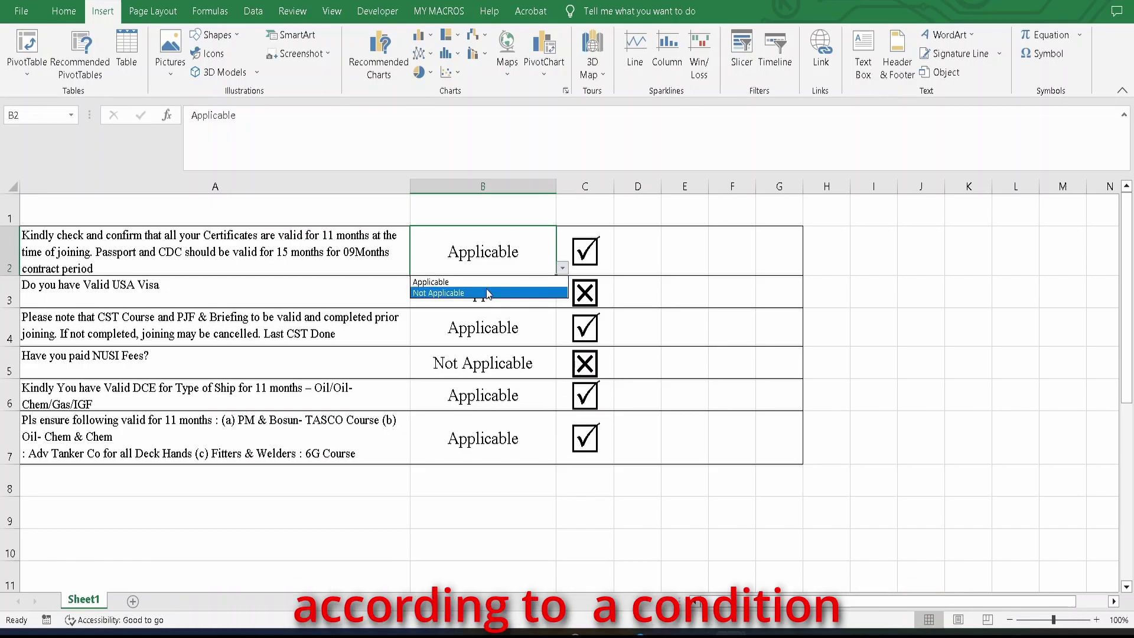
Set the response in cell B2 to Not Applicable and the response in B3 to Applicable
click(487, 293)
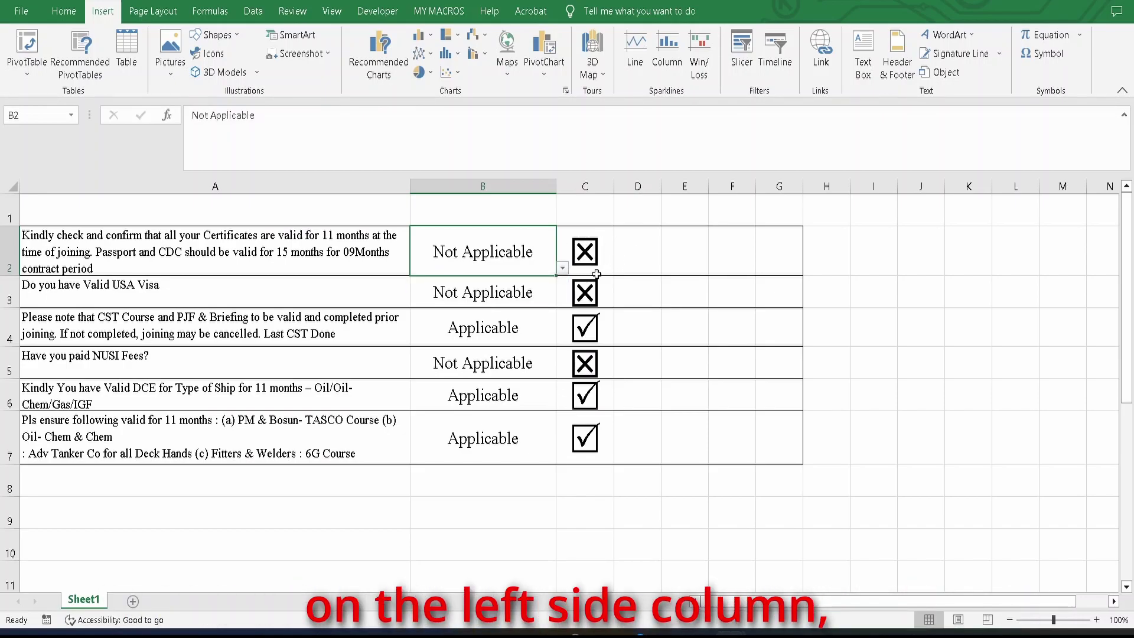
click(505, 299)
click(564, 300)
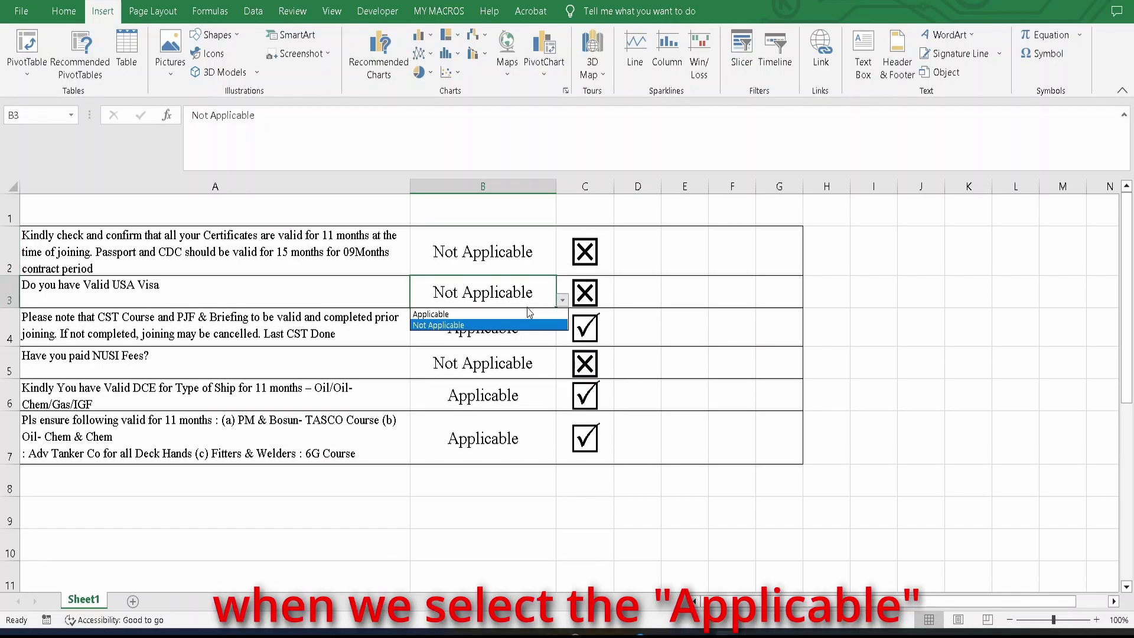
click(484, 313)
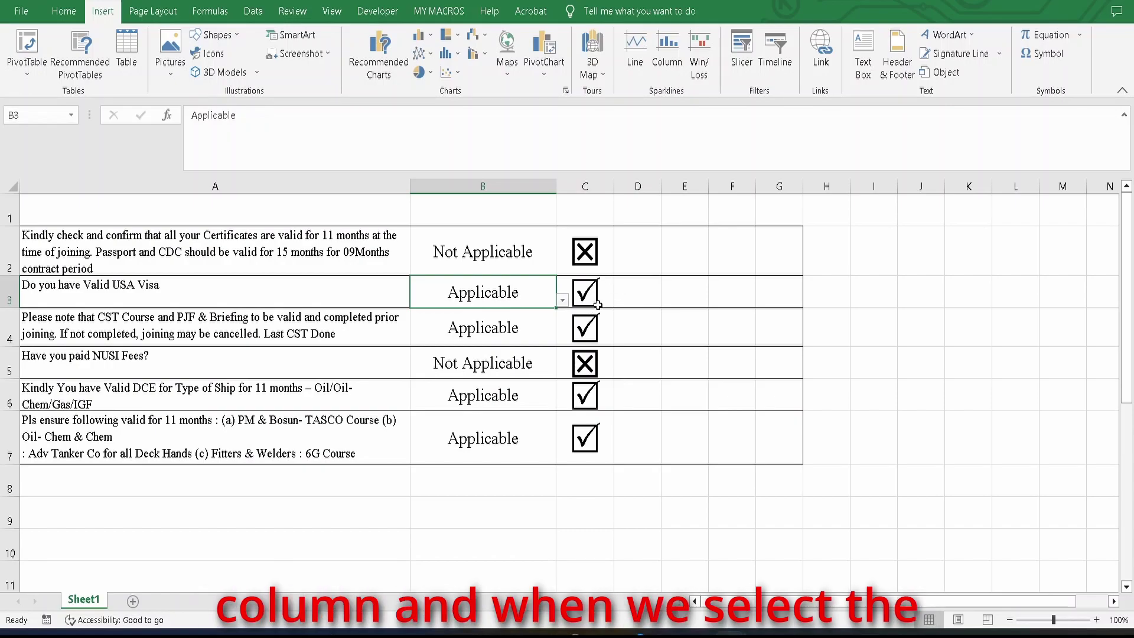
Set the responses in cells B6 and B7 of the checklist to Not Applicable
click(508, 366)
click(508, 394)
click(561, 403)
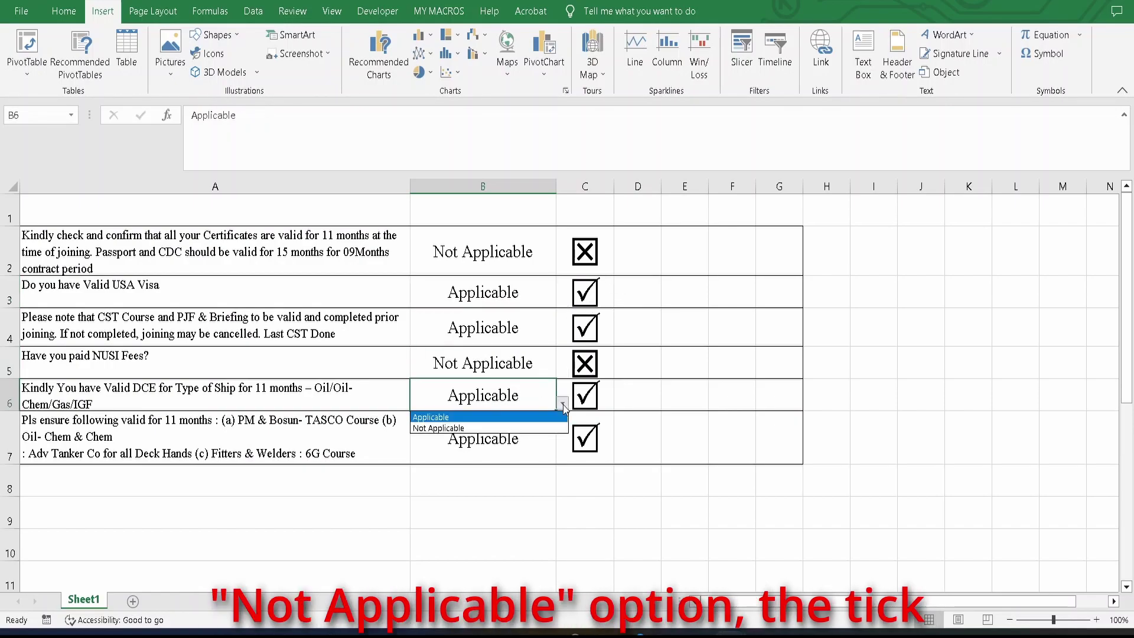
click(555, 426)
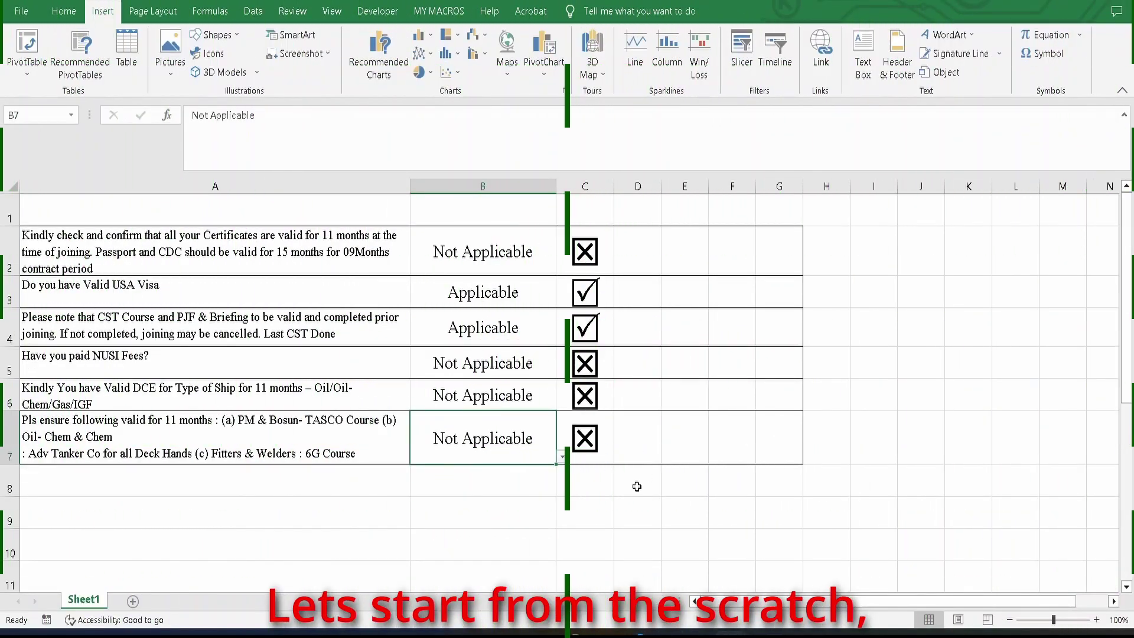
Add a new worksheet to the workbook and widen its columns A and B
click(620, 514)
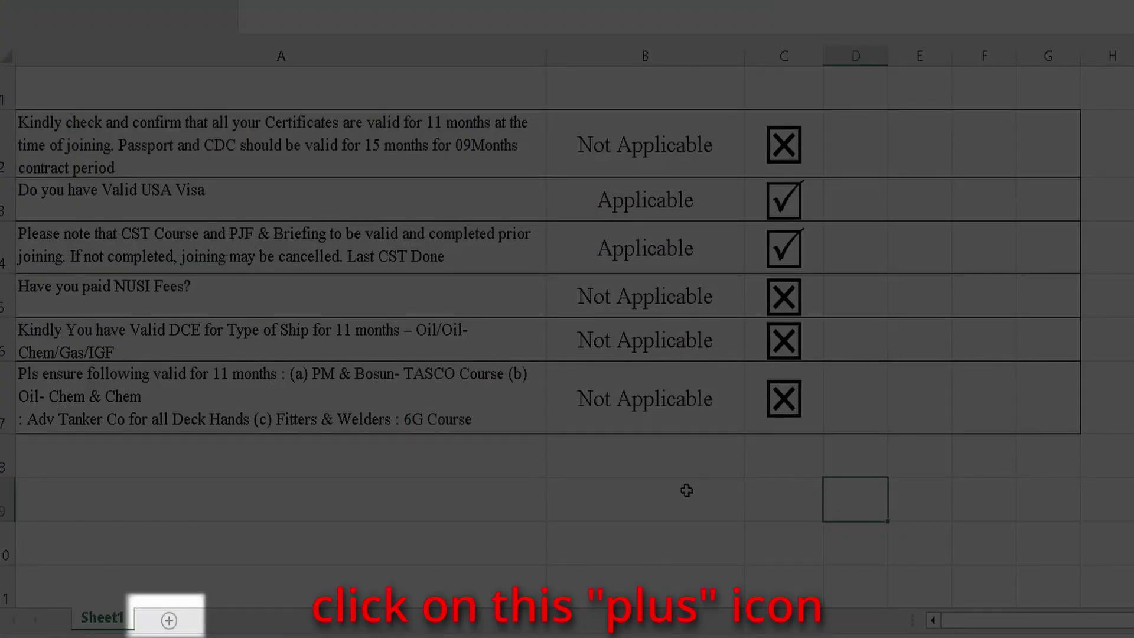
click(169, 620)
drag(222, 177, 438, 187)
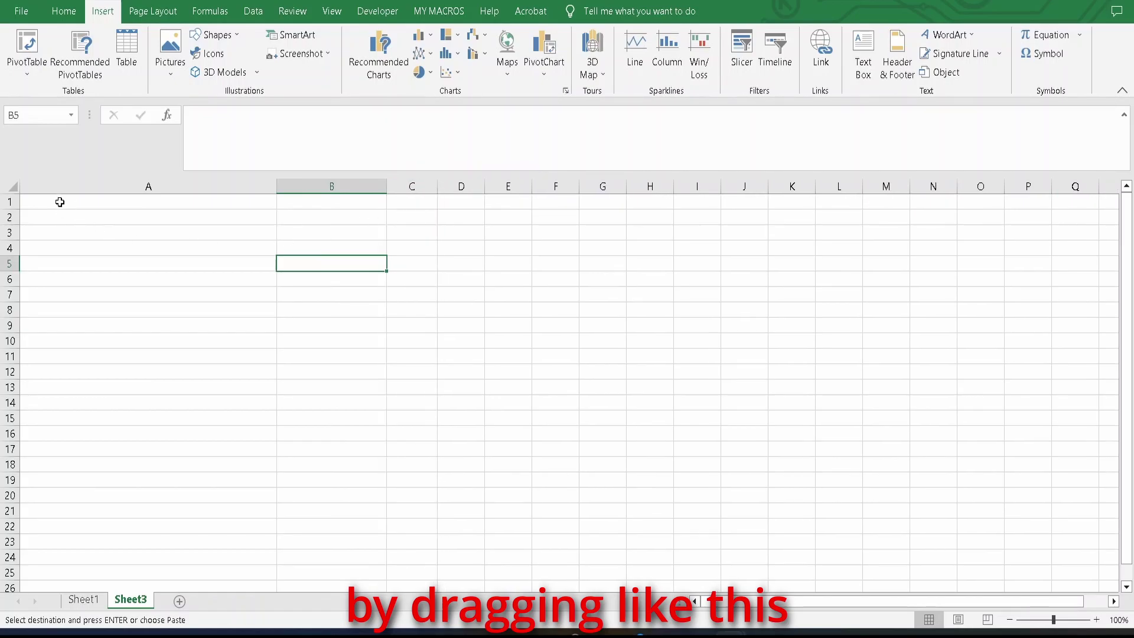
Set the height of rows 1 to 19 on the new sheet to 30
drag(59, 202, 420, 485)
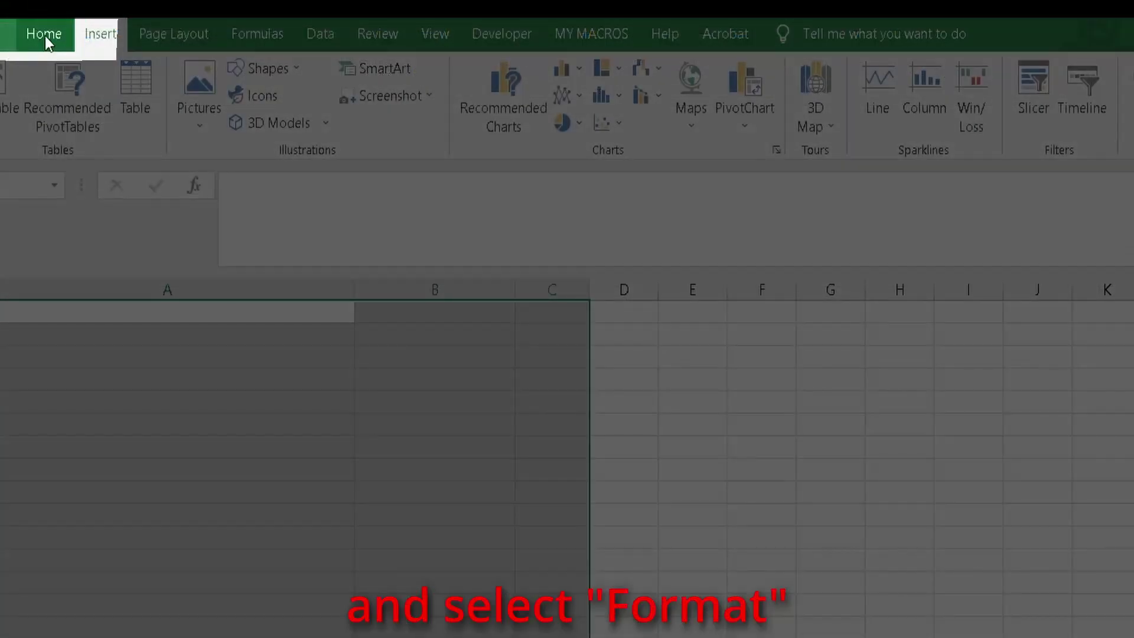
click(64, 10)
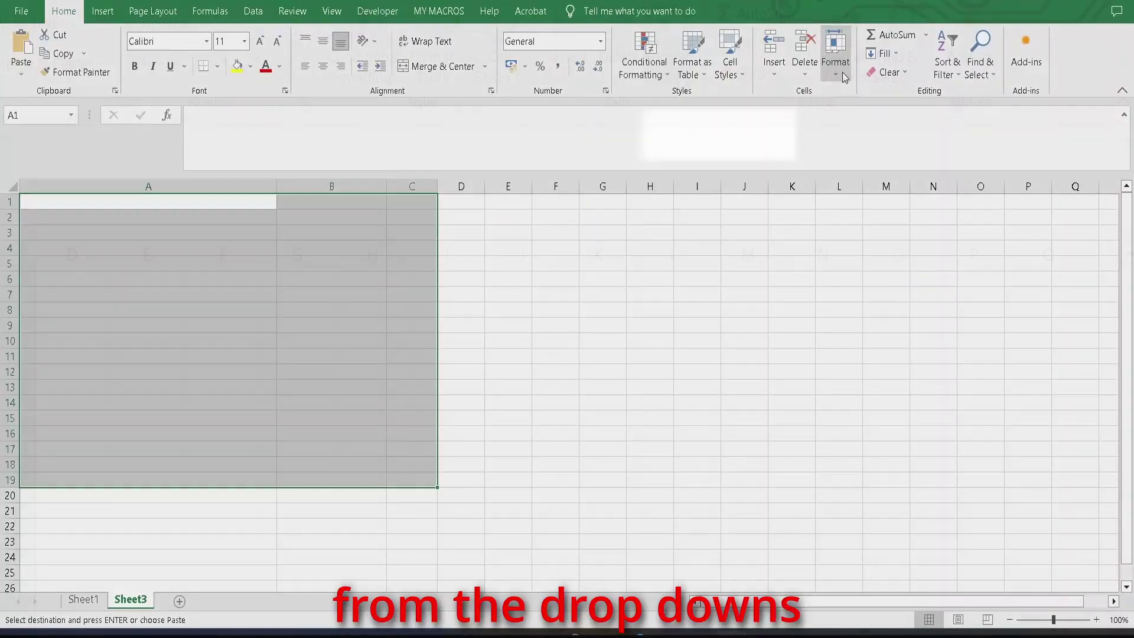
click(835, 65)
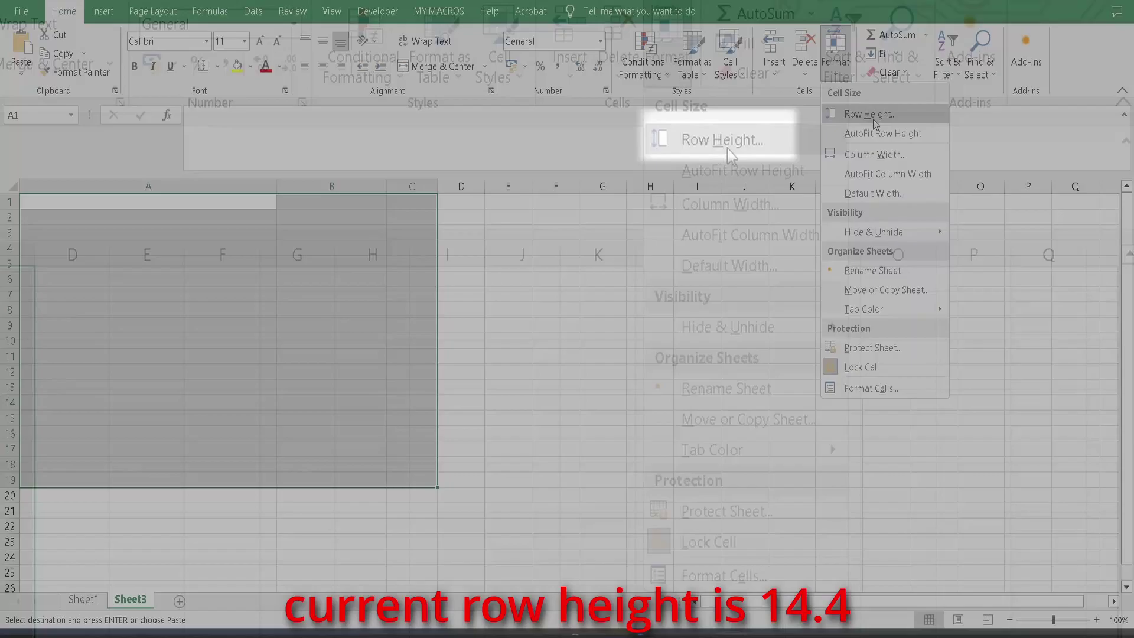
click(722, 142)
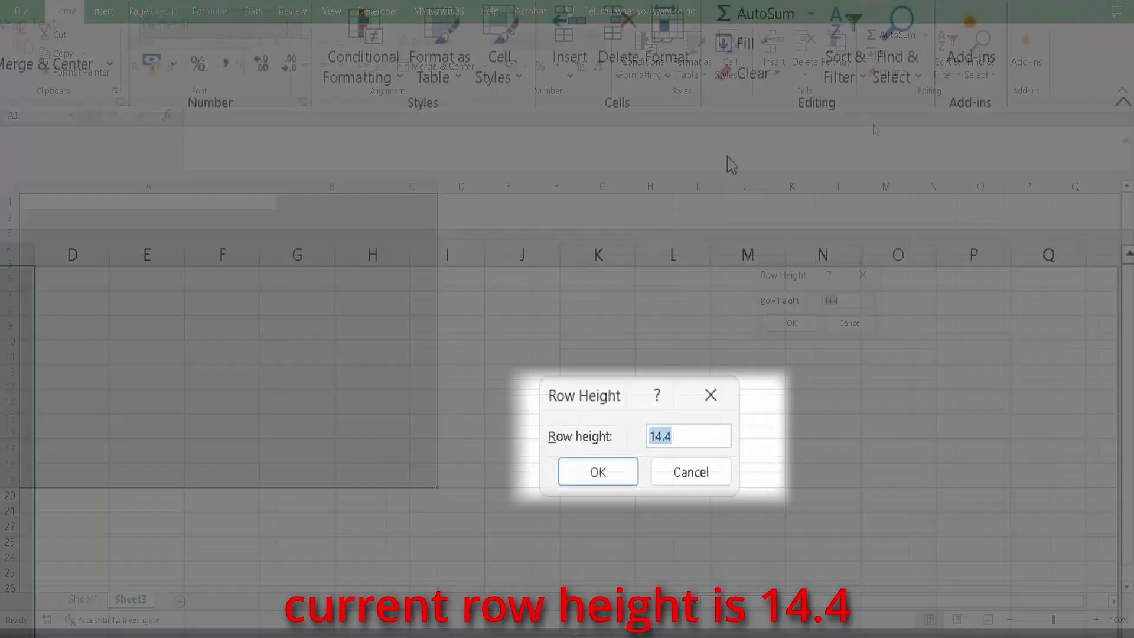
click(686, 441)
drag(685, 441, 578, 437)
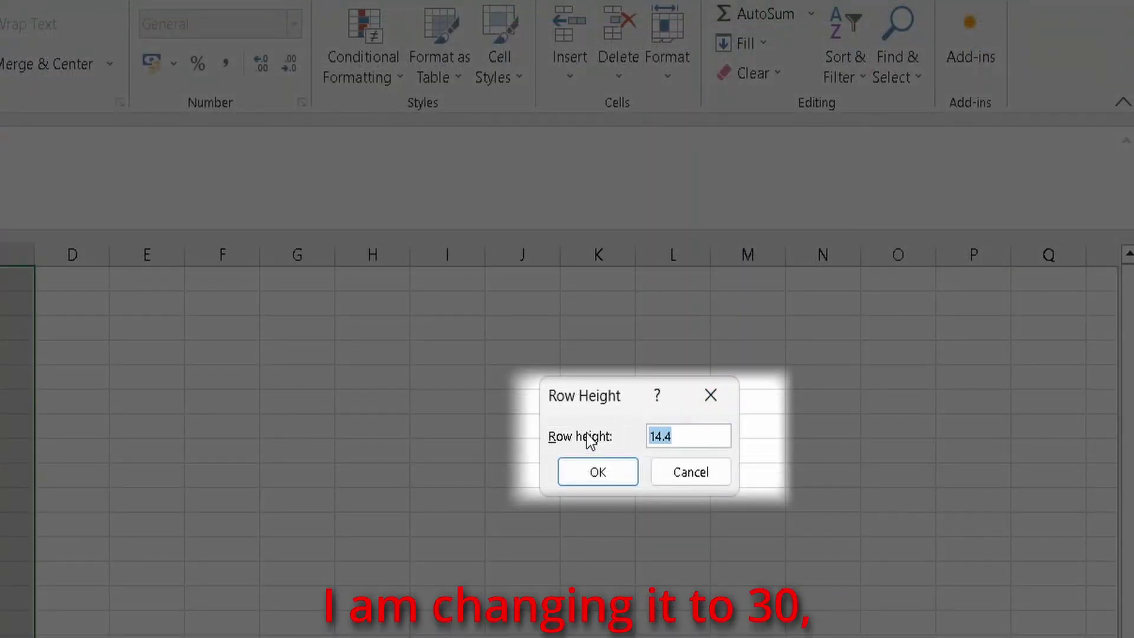
text(30)
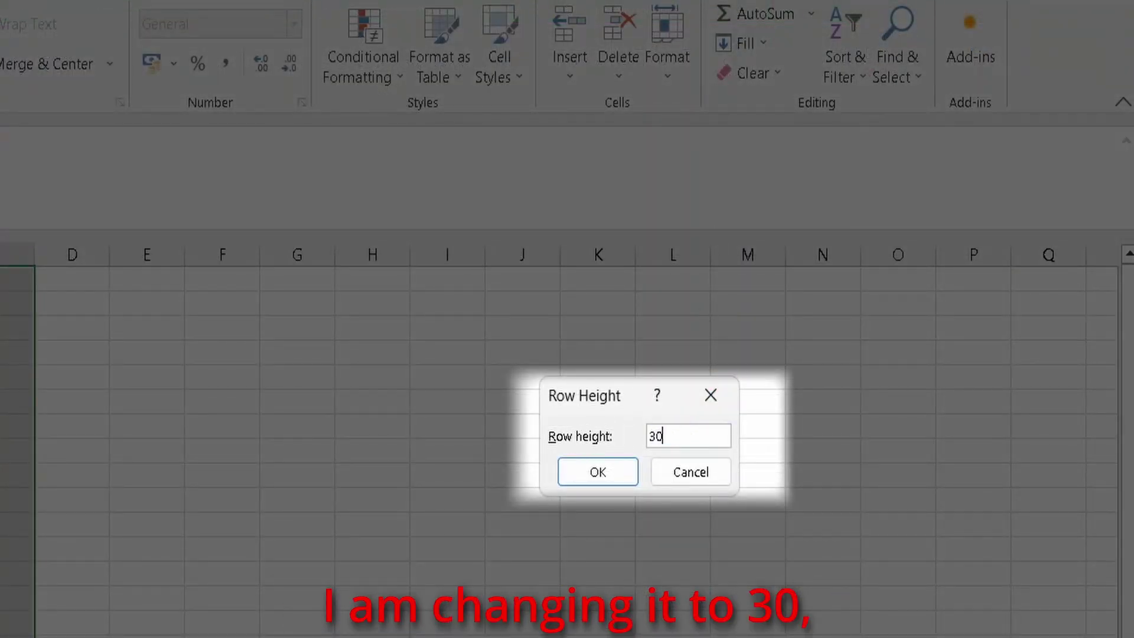
click(587, 480)
click(198, 331)
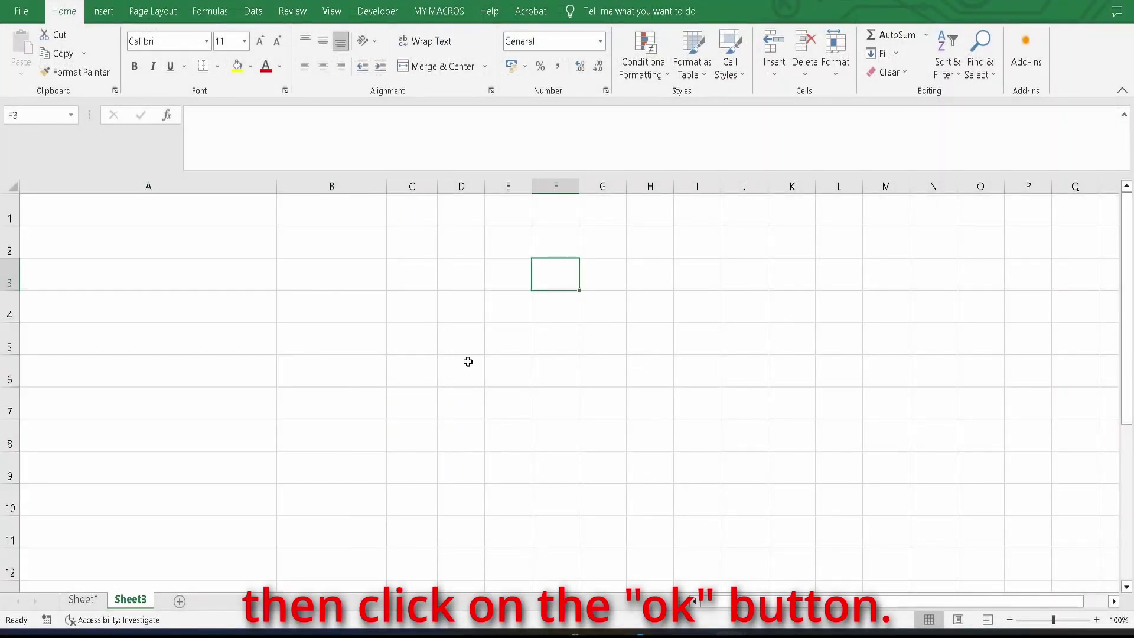
Copy the checklist questions in A2:A7 of Sheet1 and paste them into Sheet3 starting at cell A2
click(110, 231)
click(83, 599)
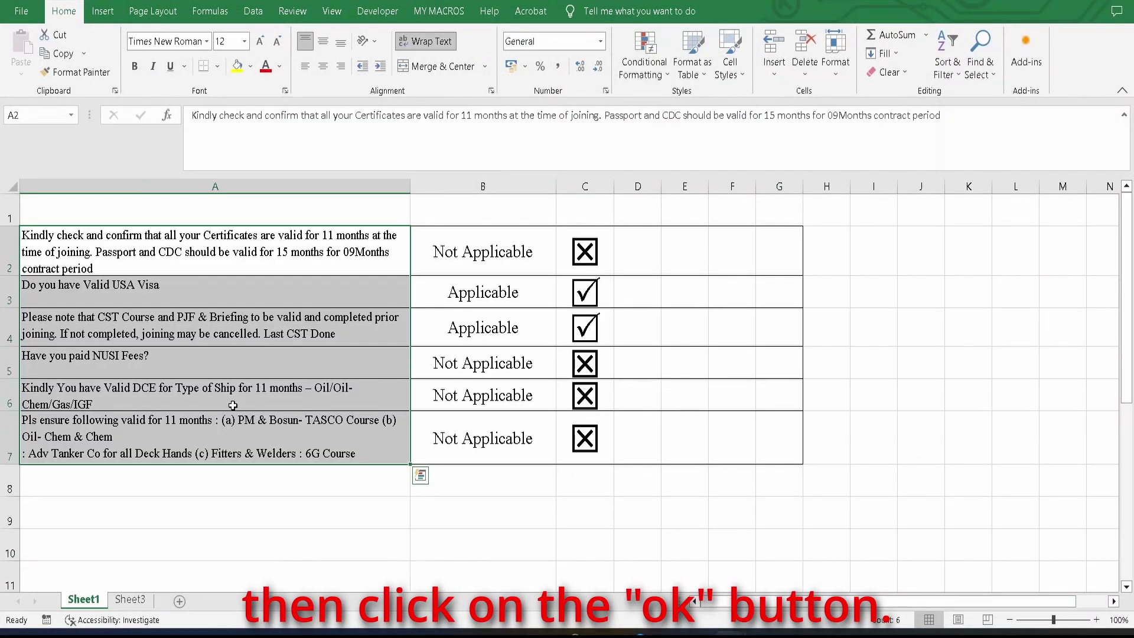
key(ctrl+c)
click(130, 599)
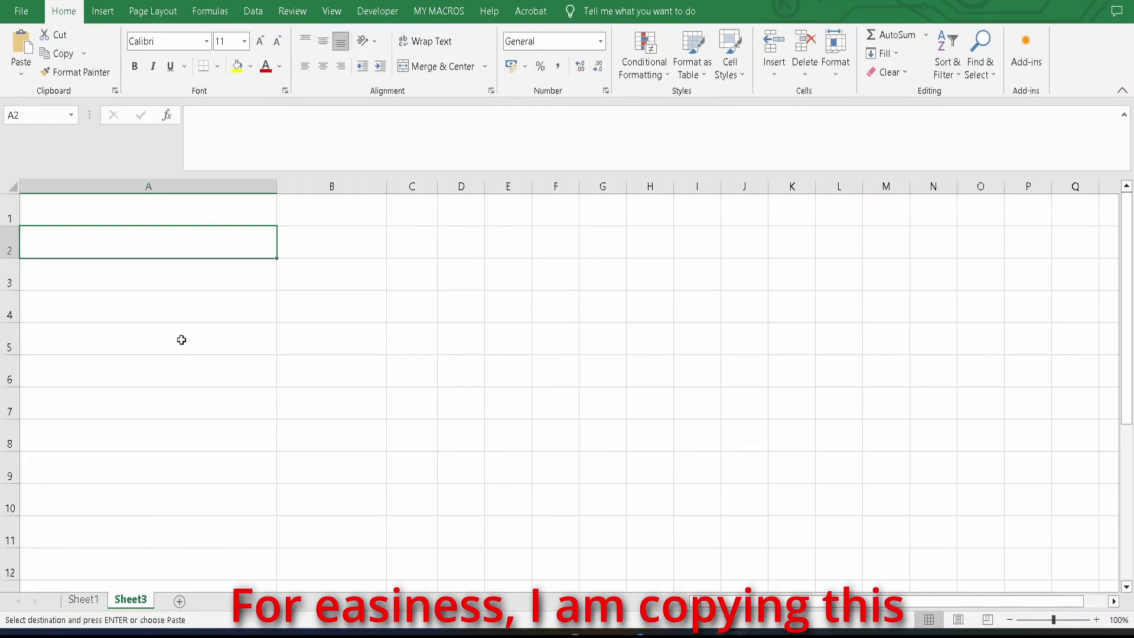
key(ctrl+v)
Widen column A on Sheet3 and increase the height of row 7 to fit the pasted questions
click(444, 366)
drag(278, 183, 365, 208)
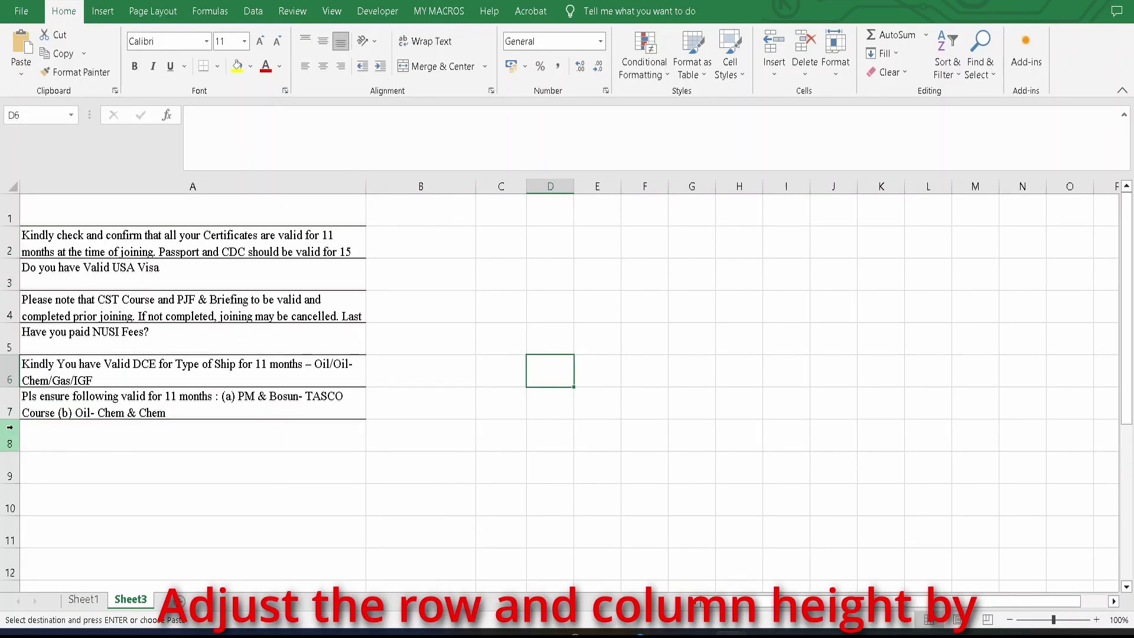
drag(17, 419, 21, 426)
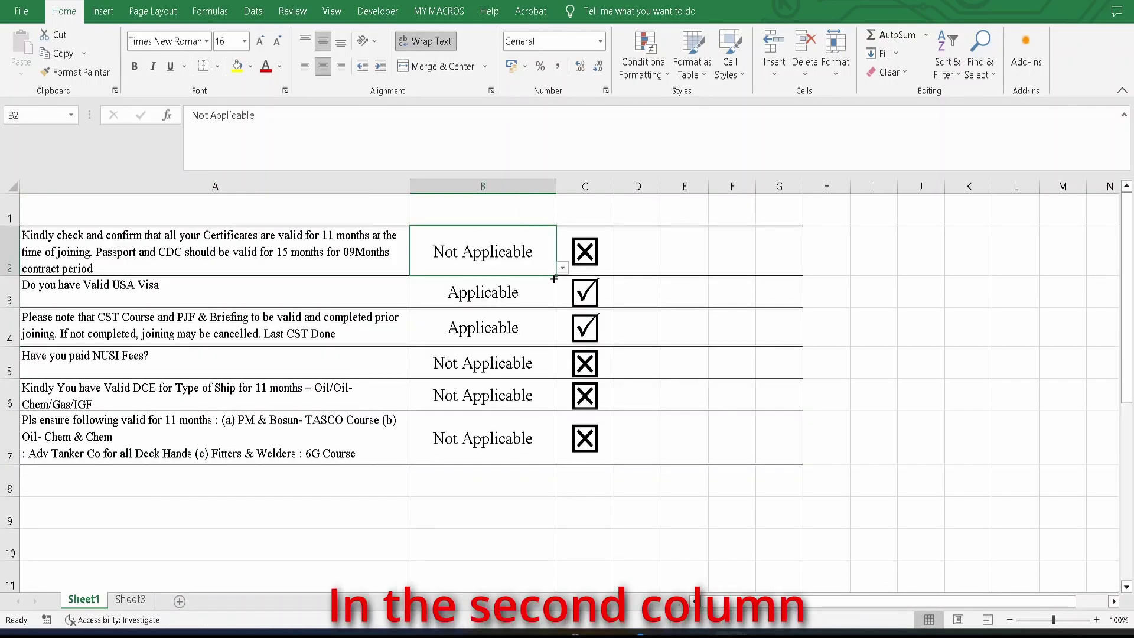
Examine the drop-down options of cell B2 on Sheet1, and return to Sheet3
click(562, 268)
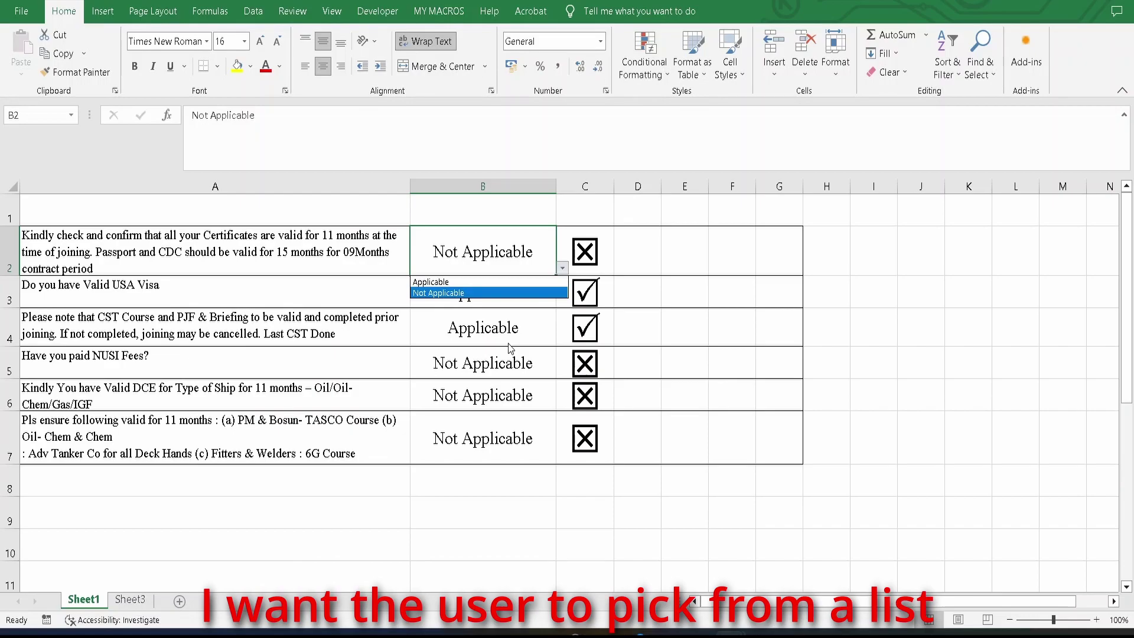
key(Escape)
click(130, 599)
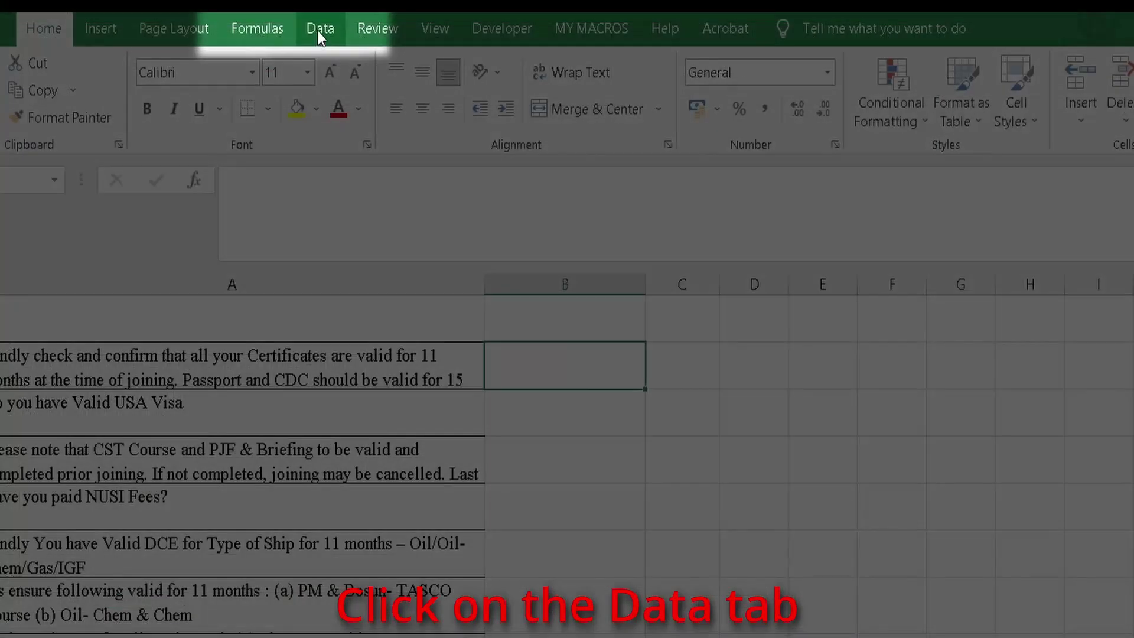
Add a List data validation to cell B2 on Sheet3 with the source "Applicable,Not Applicable"
click(253, 11)
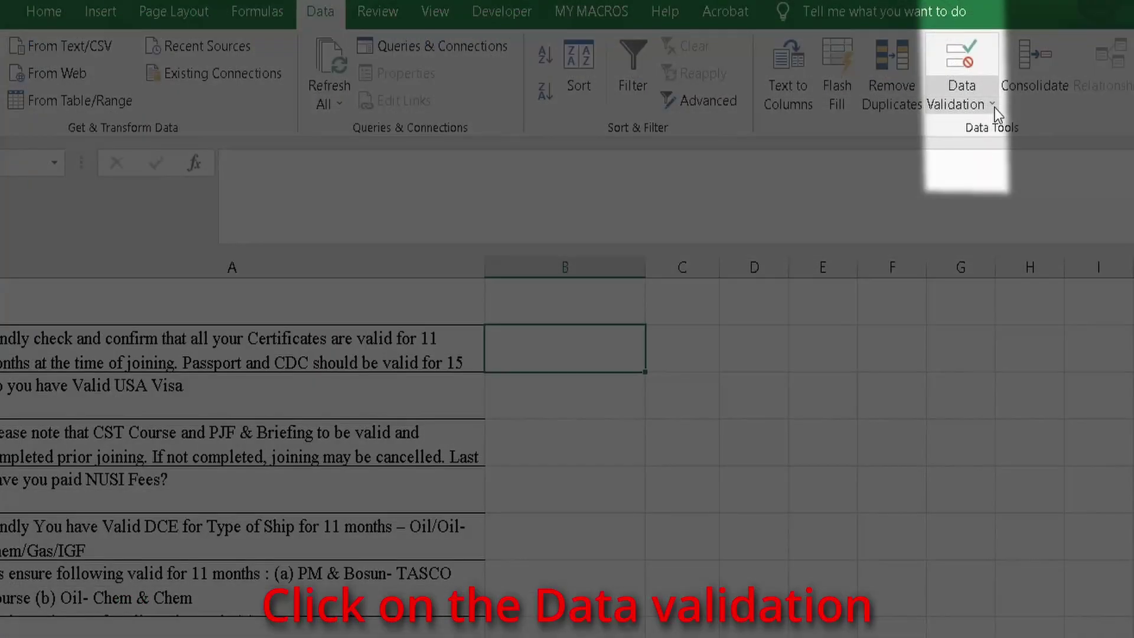
click(713, 75)
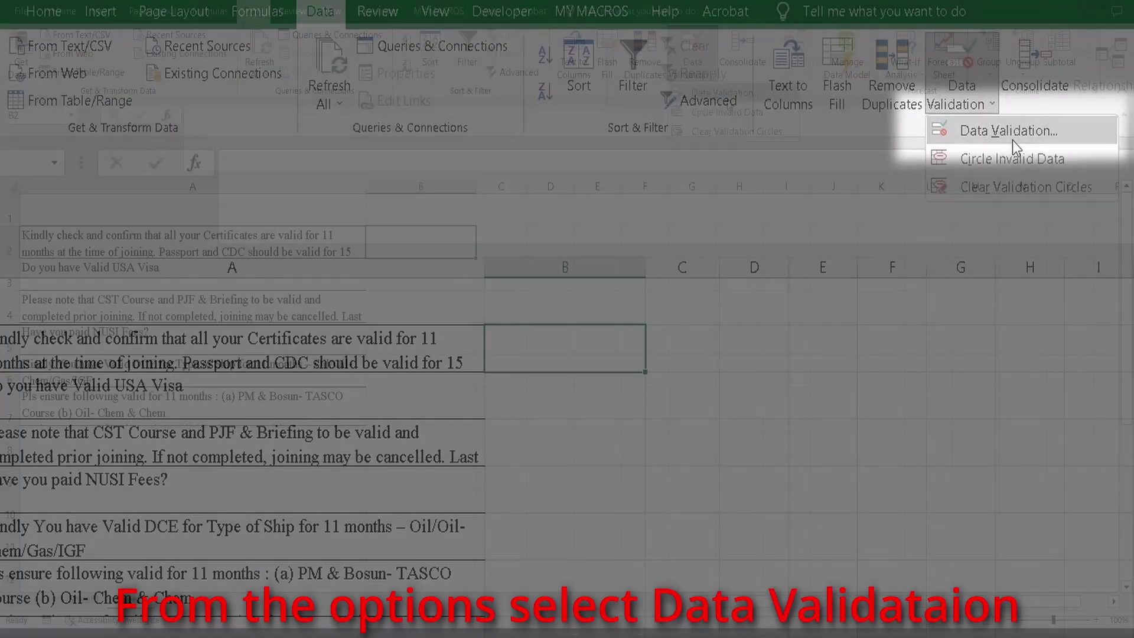
click(1012, 140)
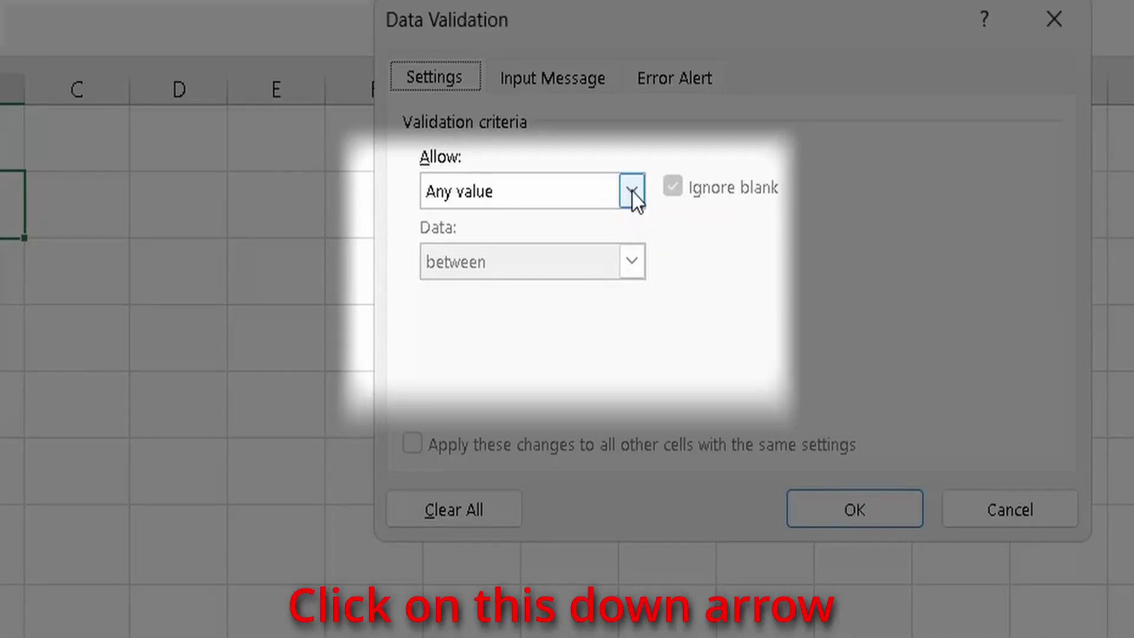
click(632, 191)
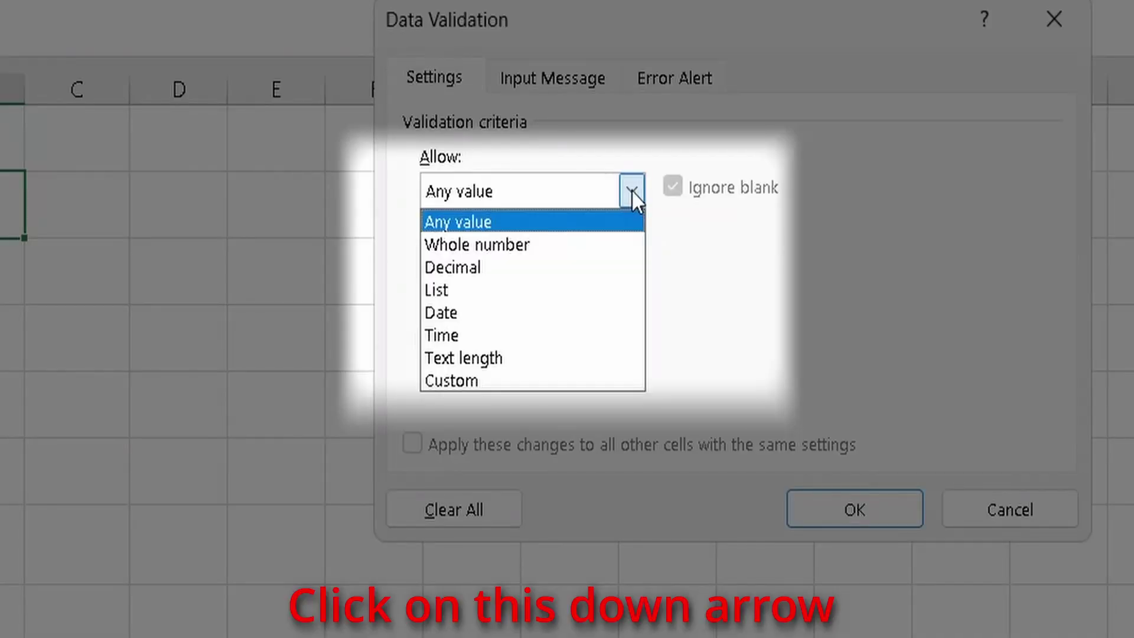
click(491, 295)
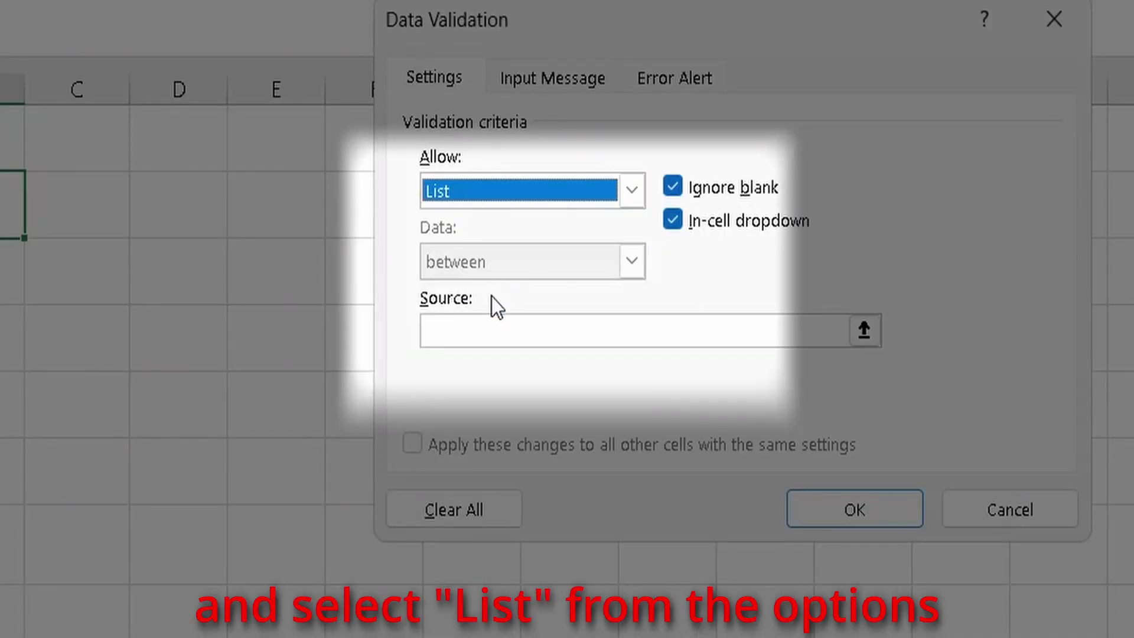
click(485, 341)
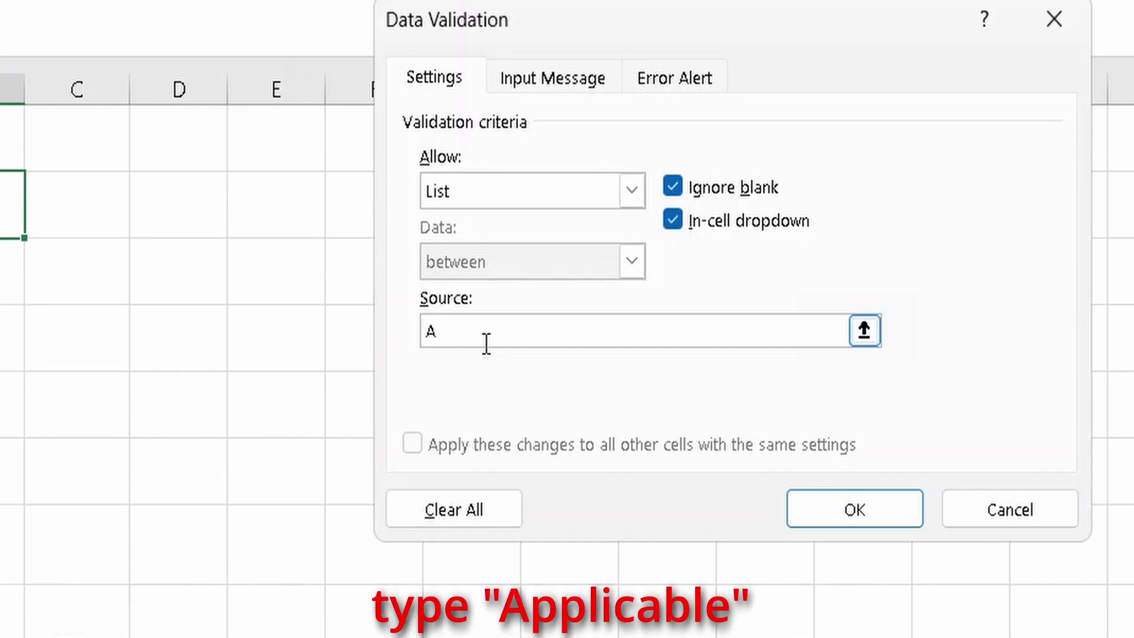
text(pplicable,Not A)
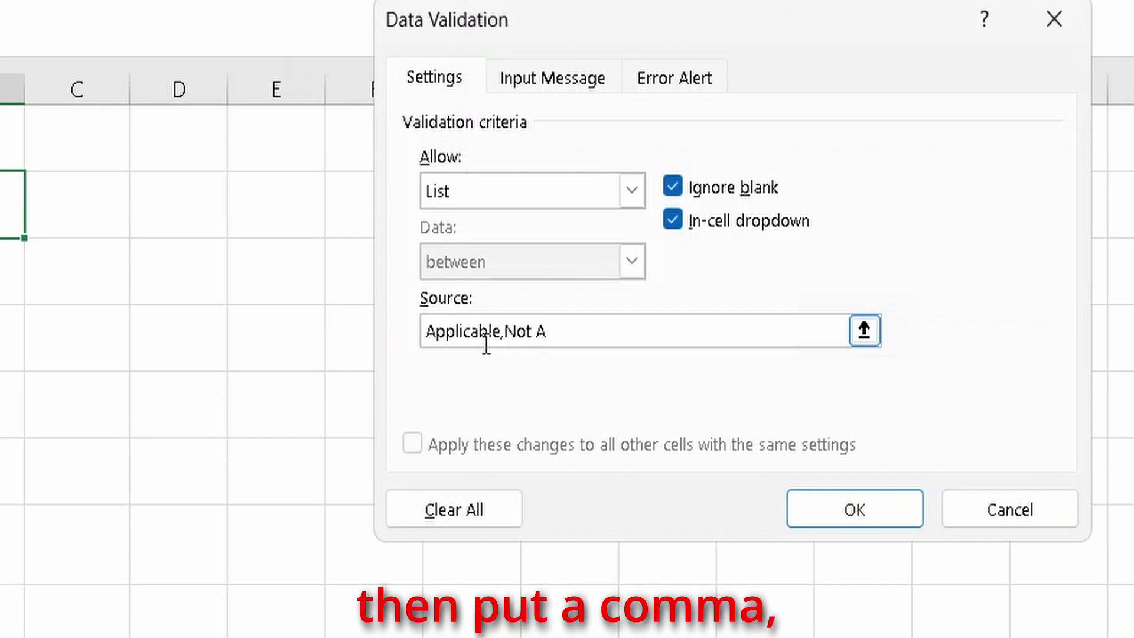
text(pplicalb)
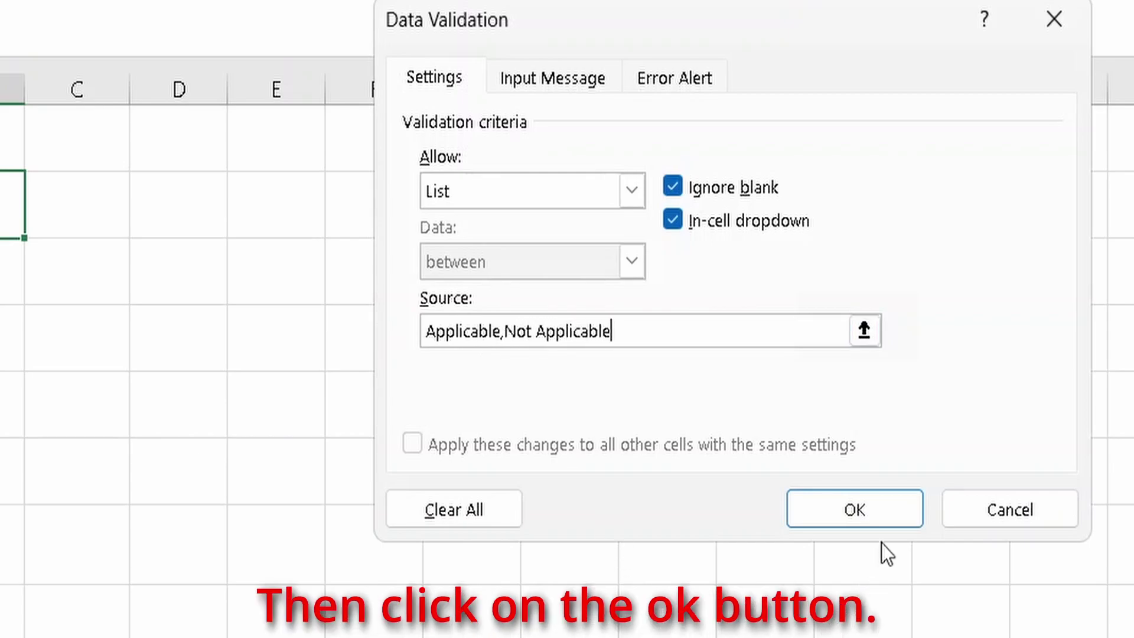
click(876, 515)
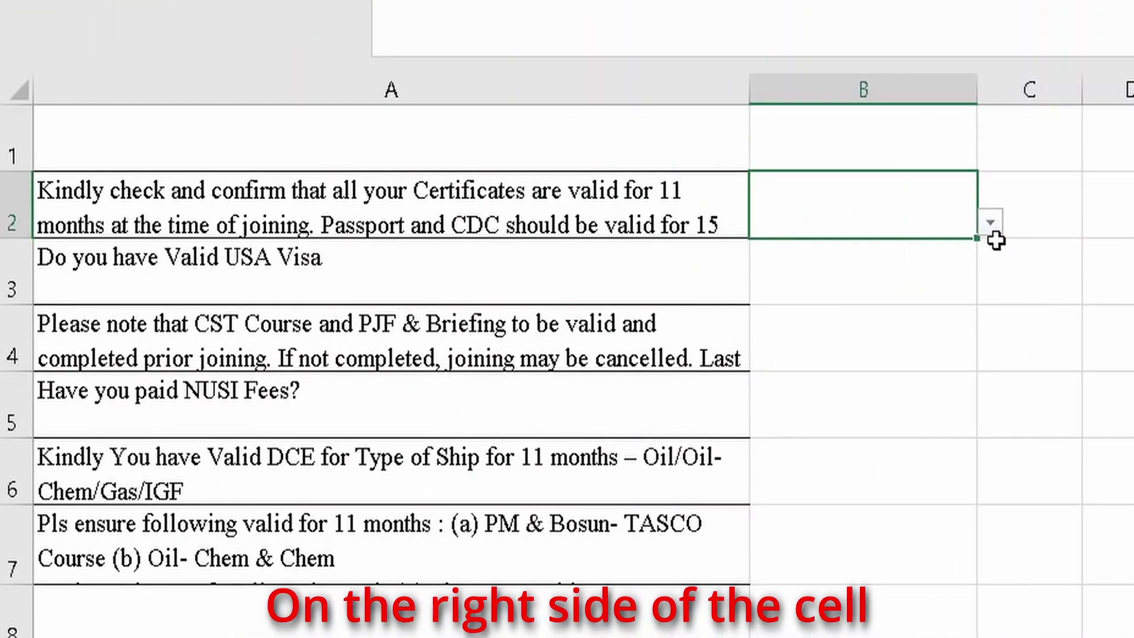
Try both drop-down options in B2, leave it on Not Applicable, and fill the cell down to B7
click(996, 226)
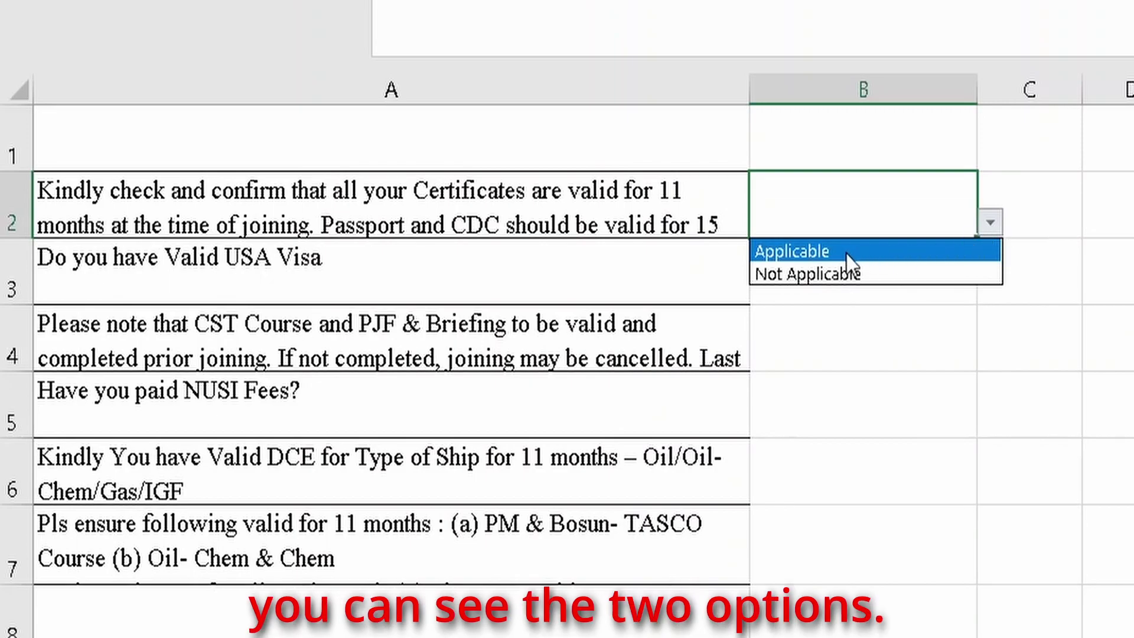
click(847, 252)
click(990, 228)
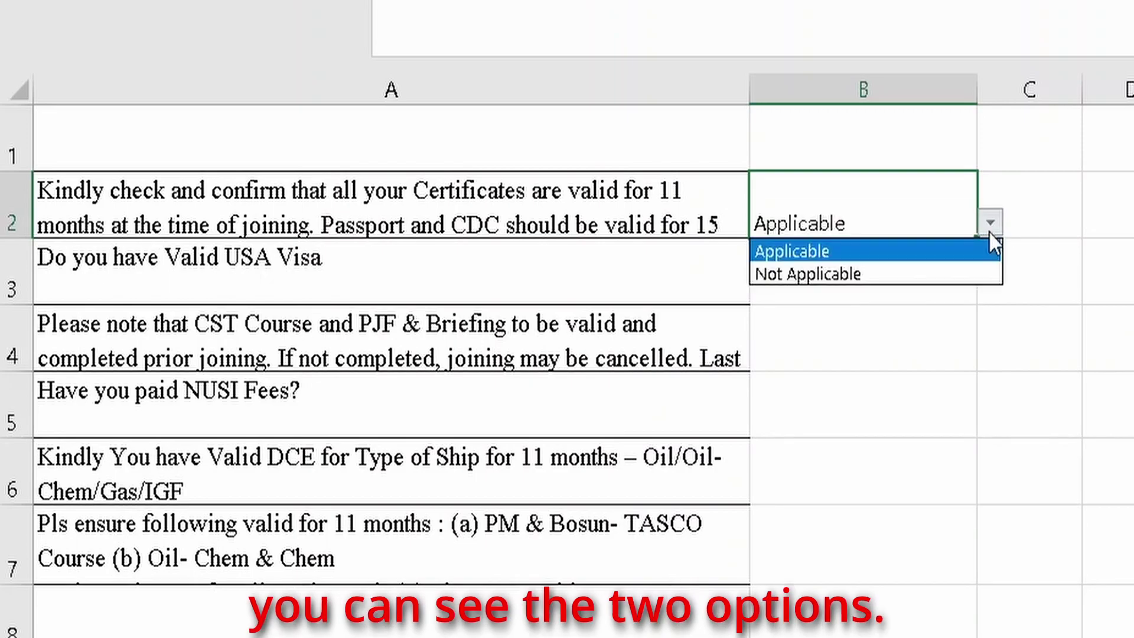
click(913, 277)
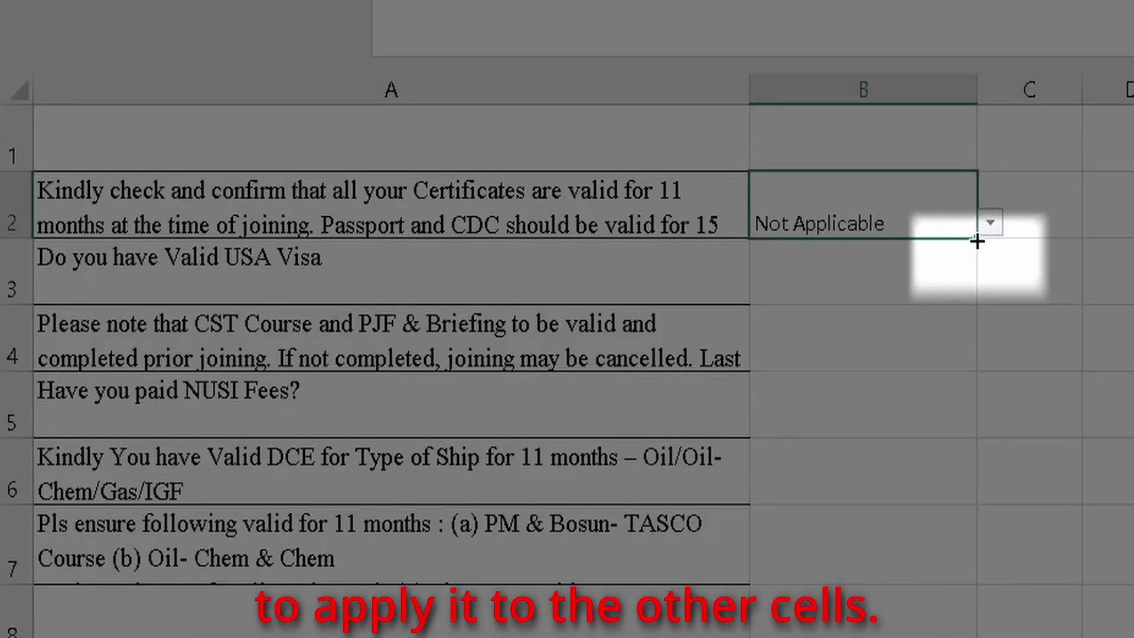
drag(976, 241, 977, 581)
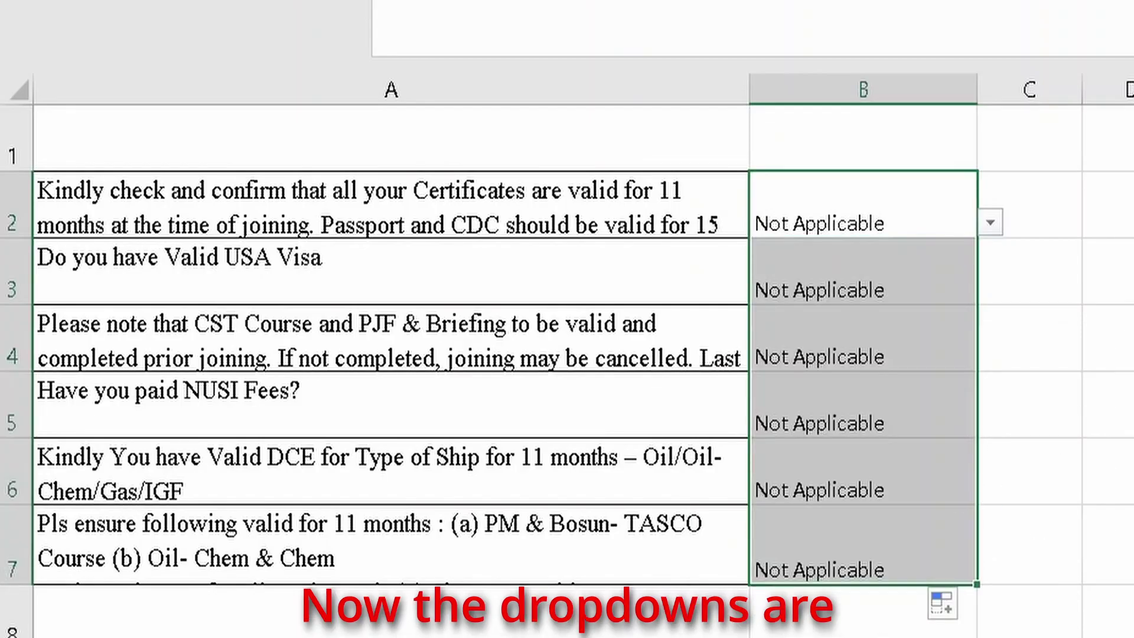
Choose Applicable from the drop-downs in cells B3, B5 and B6
click(878, 278)
click(990, 289)
click(888, 317)
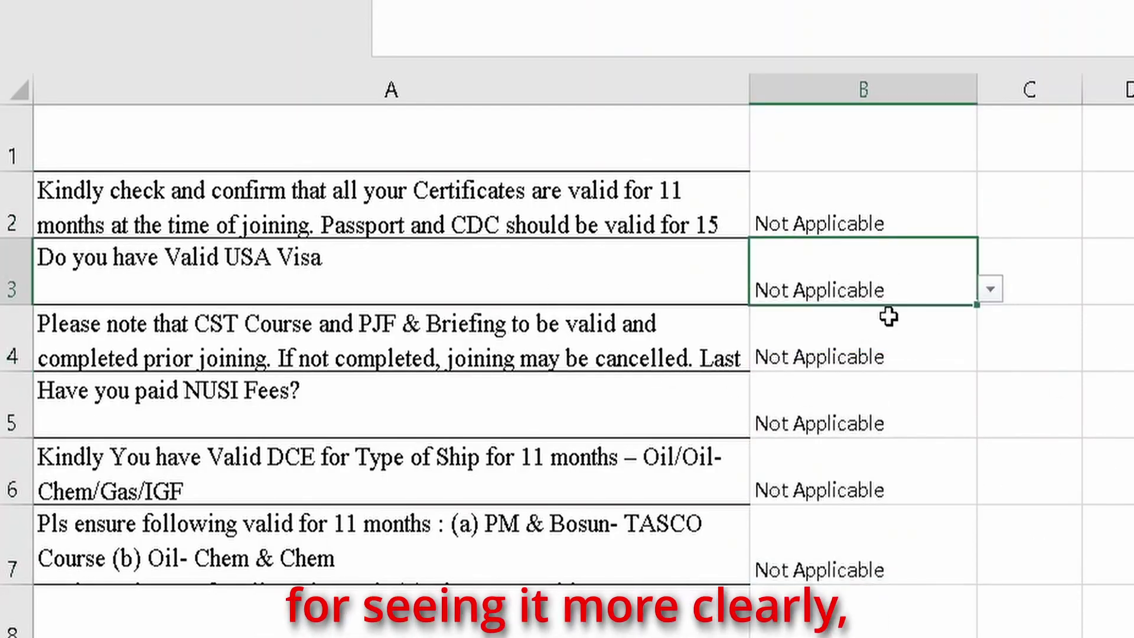
click(971, 408)
click(990, 422)
click(904, 450)
click(868, 493)
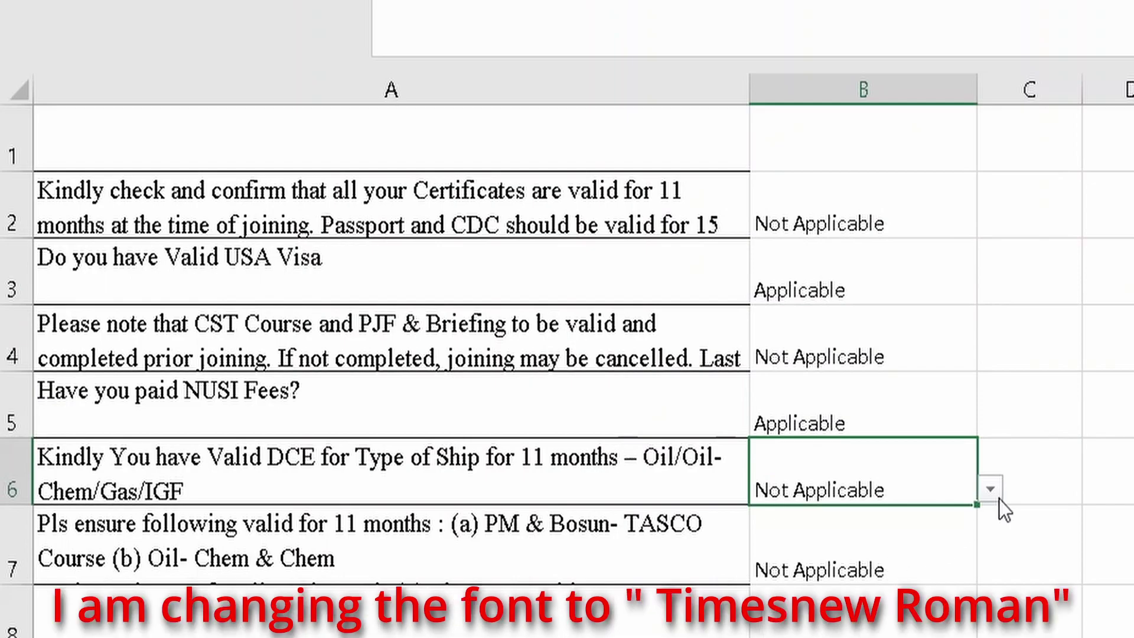
click(990, 489)
click(885, 519)
Format B2:B7 in bold Times New Roman with a larger font size and centred alignment
drag(827, 210, 863, 524)
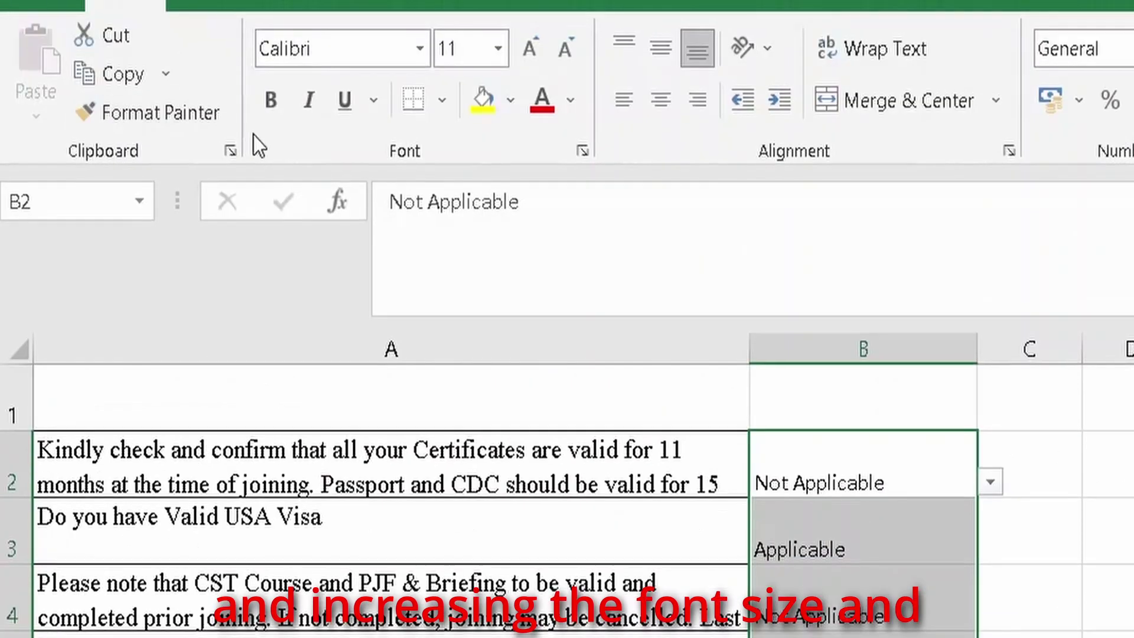
click(354, 59)
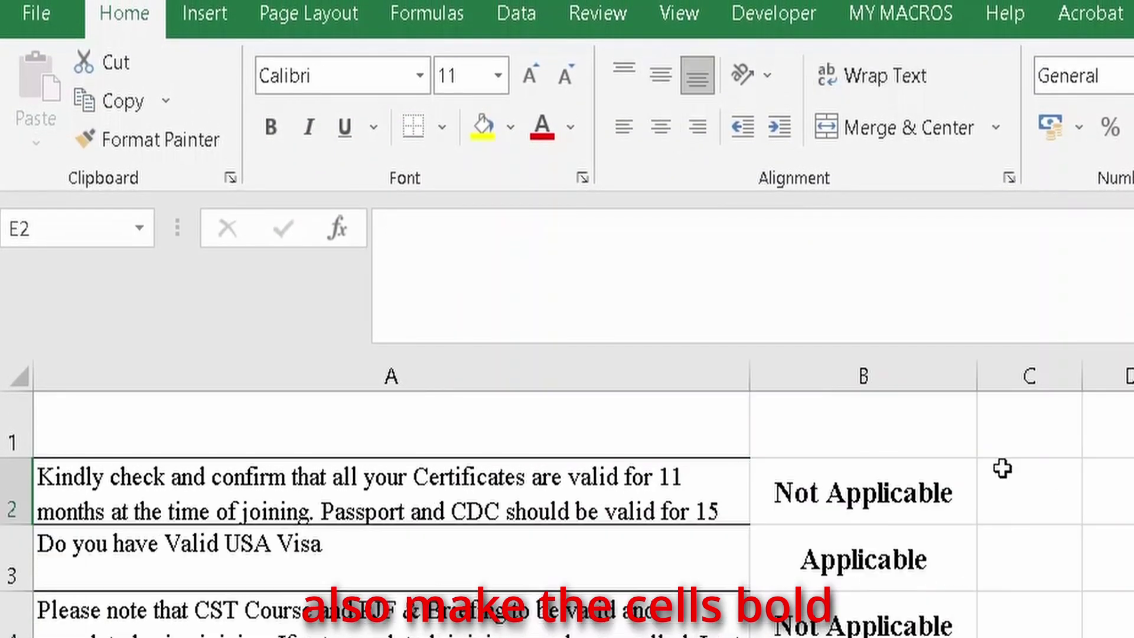
click(1042, 505)
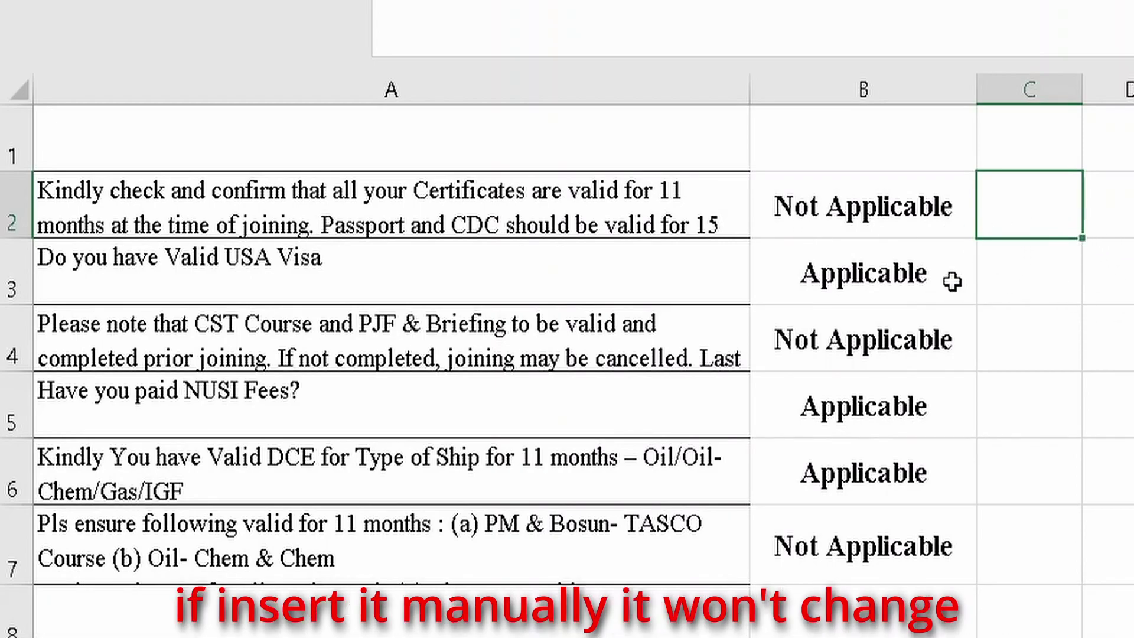
Compare the drop-down choices in B2 and B3 on Sheet1 with their symbols in column C, and return to Sheet3
click(1024, 284)
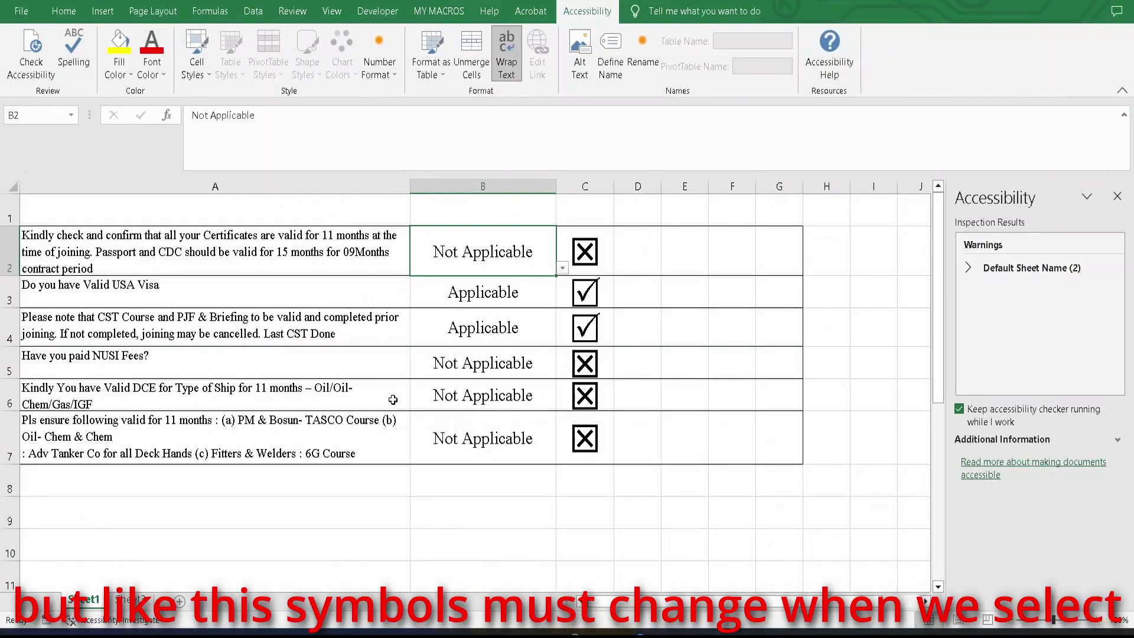
click(502, 296)
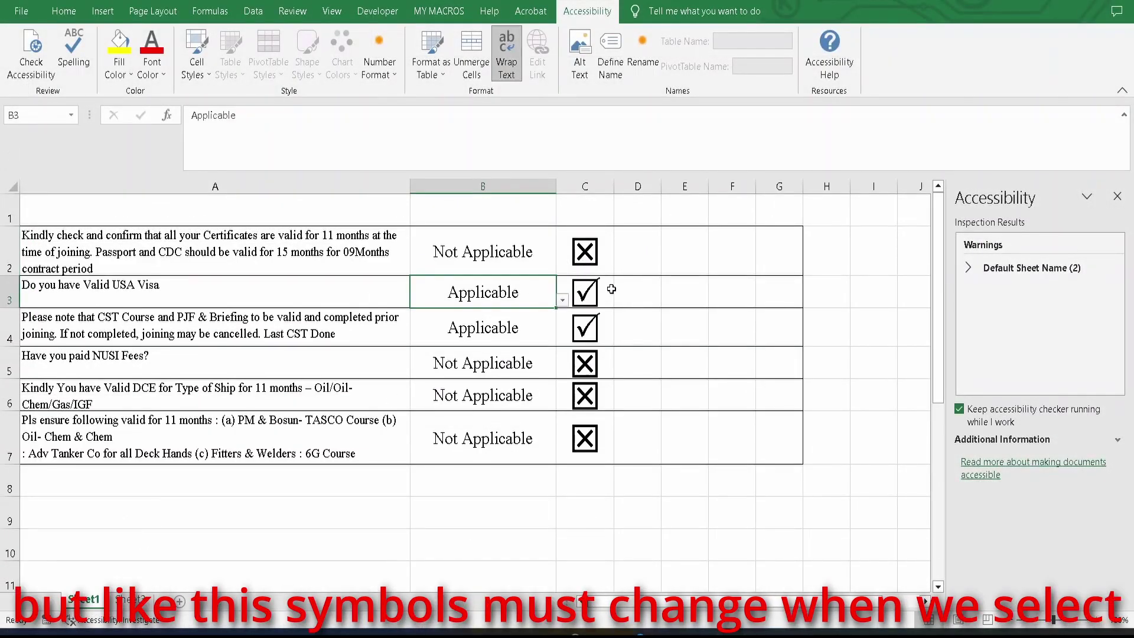
click(501, 262)
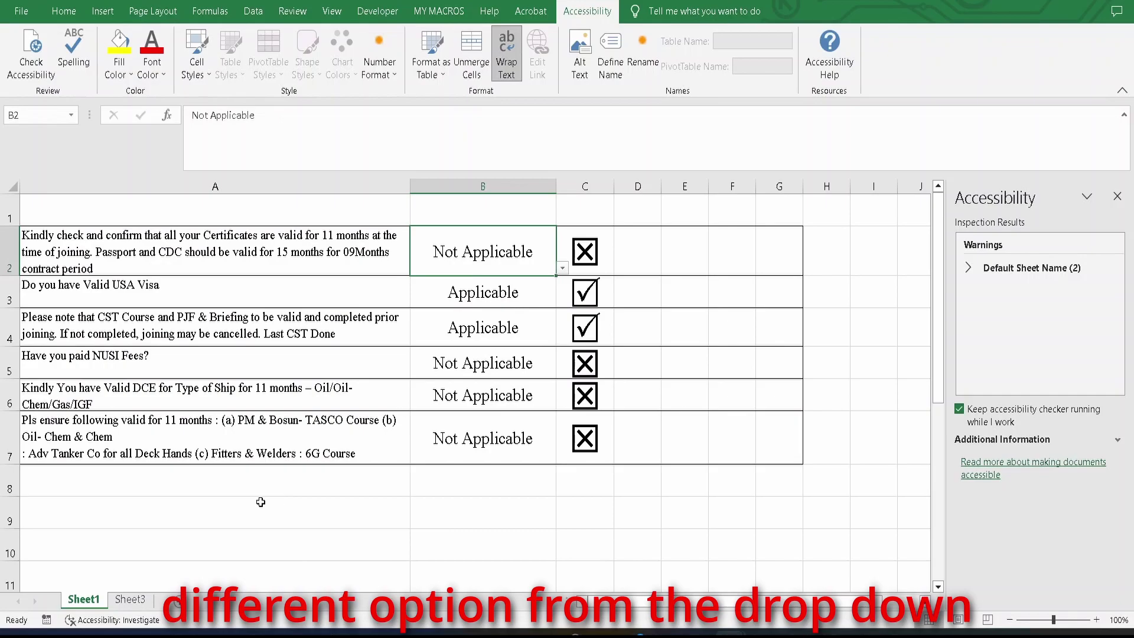
click(142, 608)
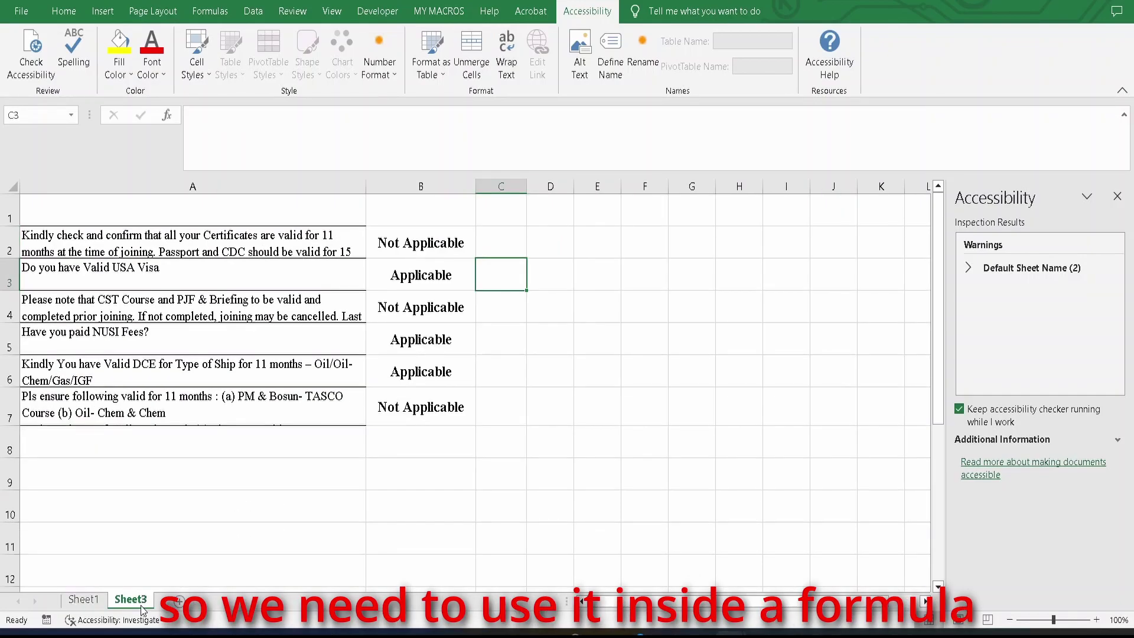
click(632, 262)
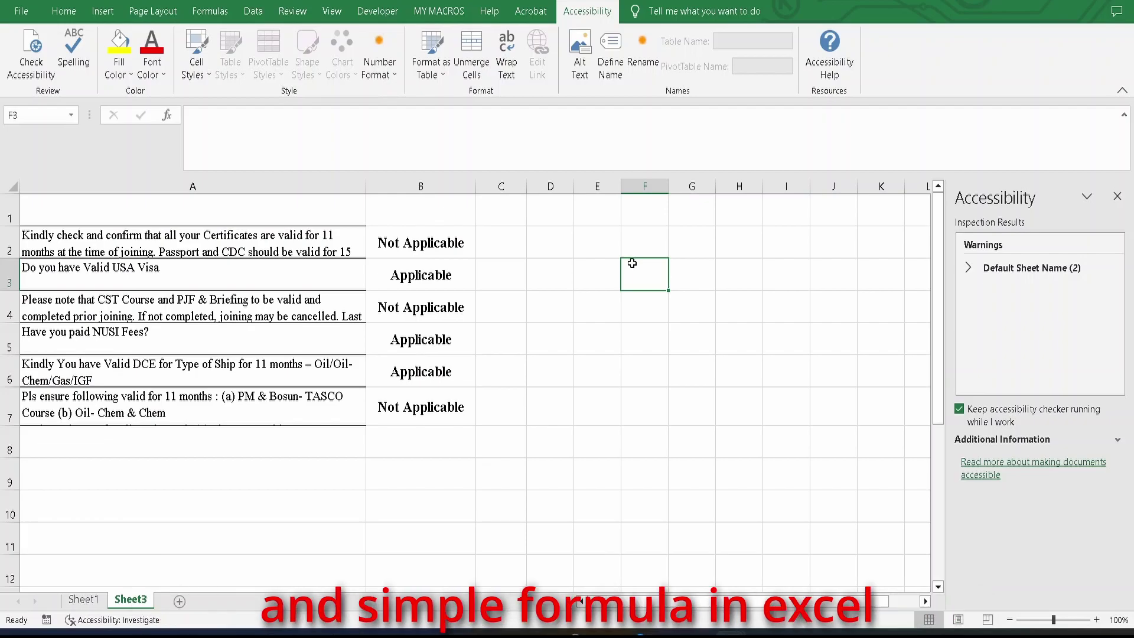
Start an IF formula in cell C2 with the logical test B2="Applicable"
click(490, 242)
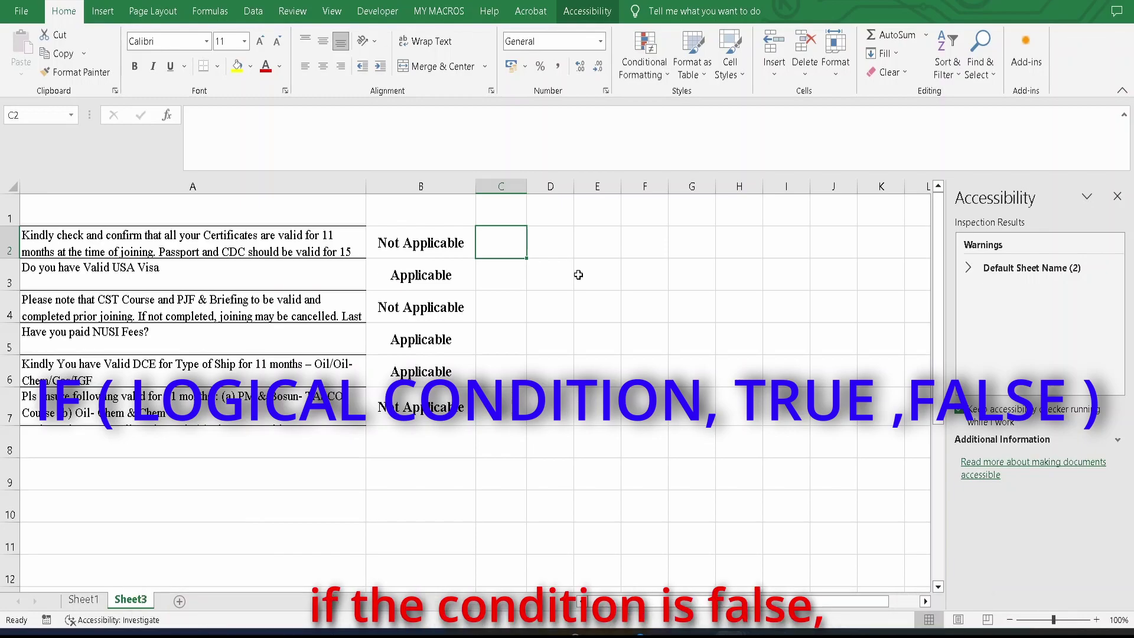
text(=)
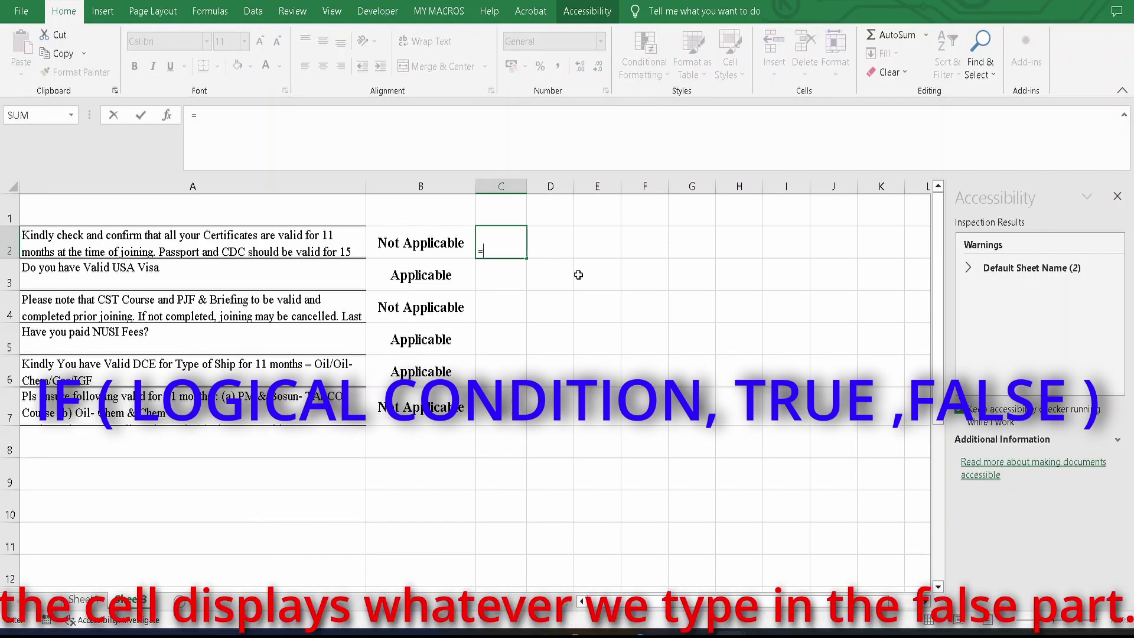
text(if)
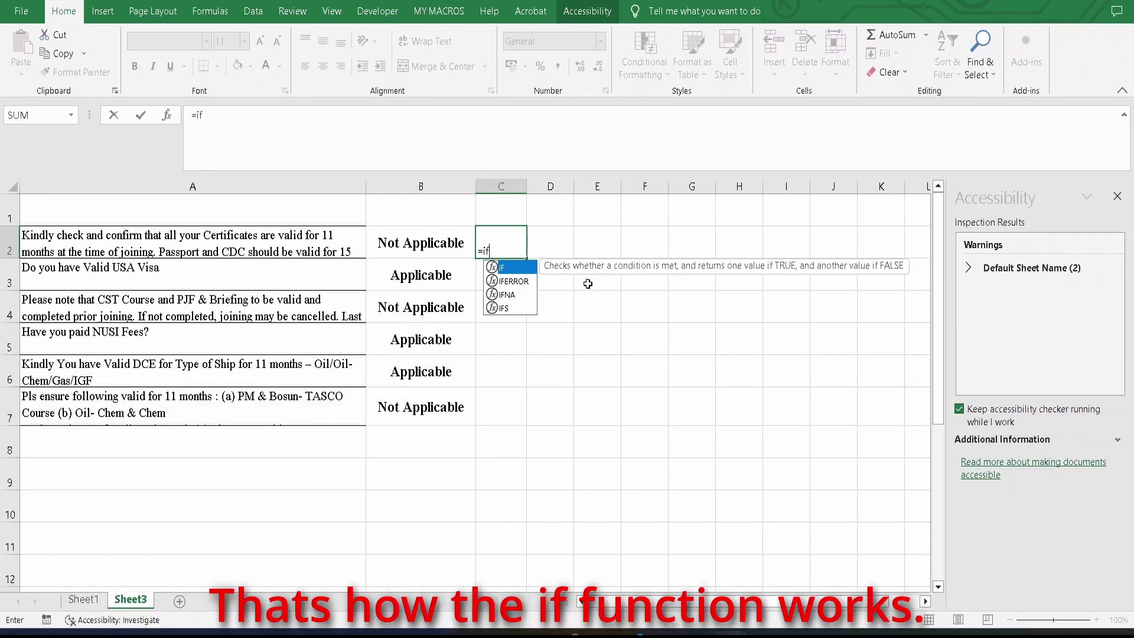
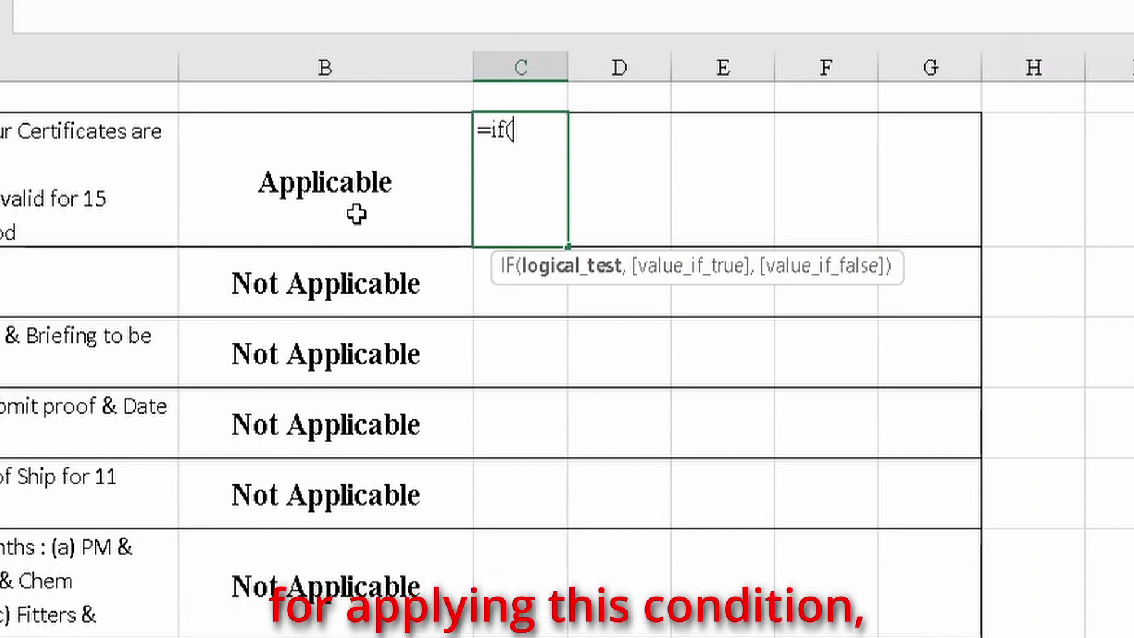
click(298, 176)
text(=)
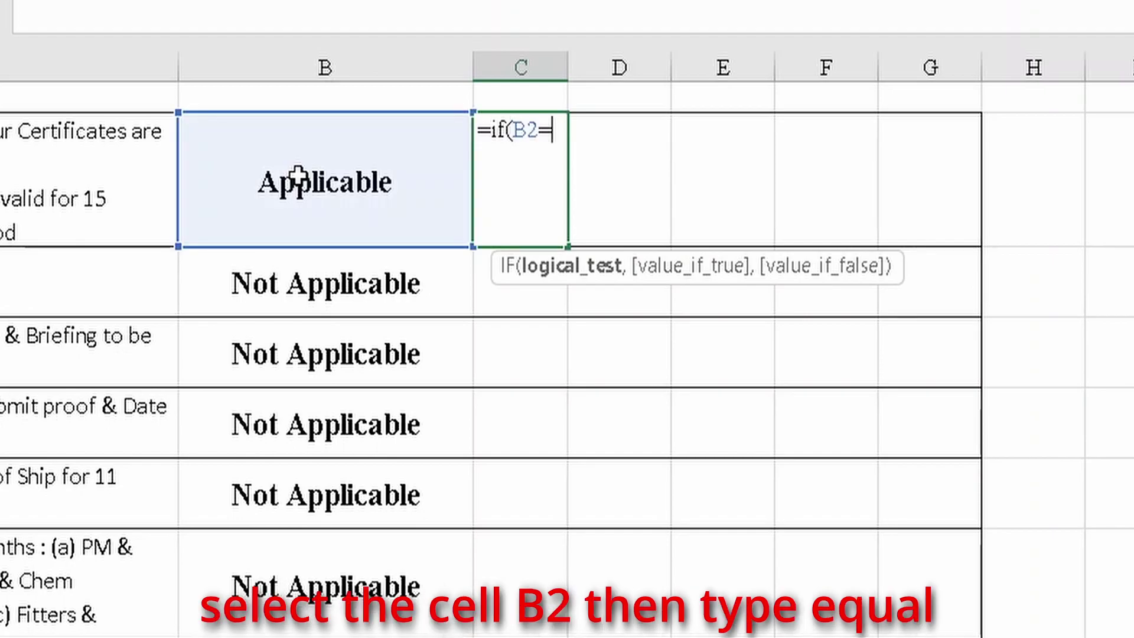
text(")
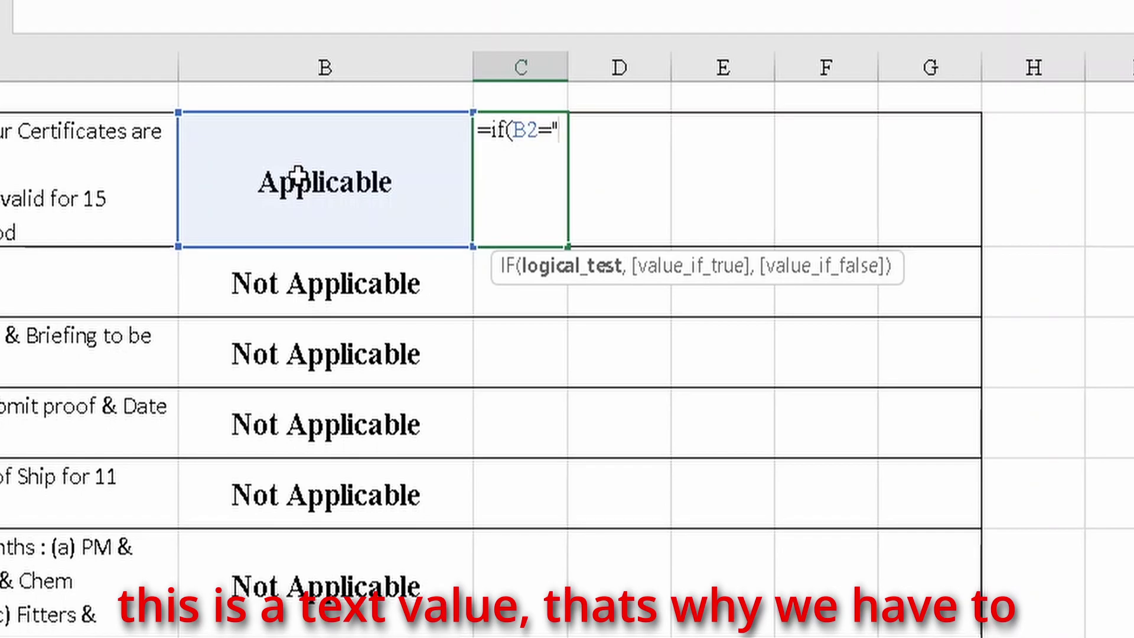
text(Ap)
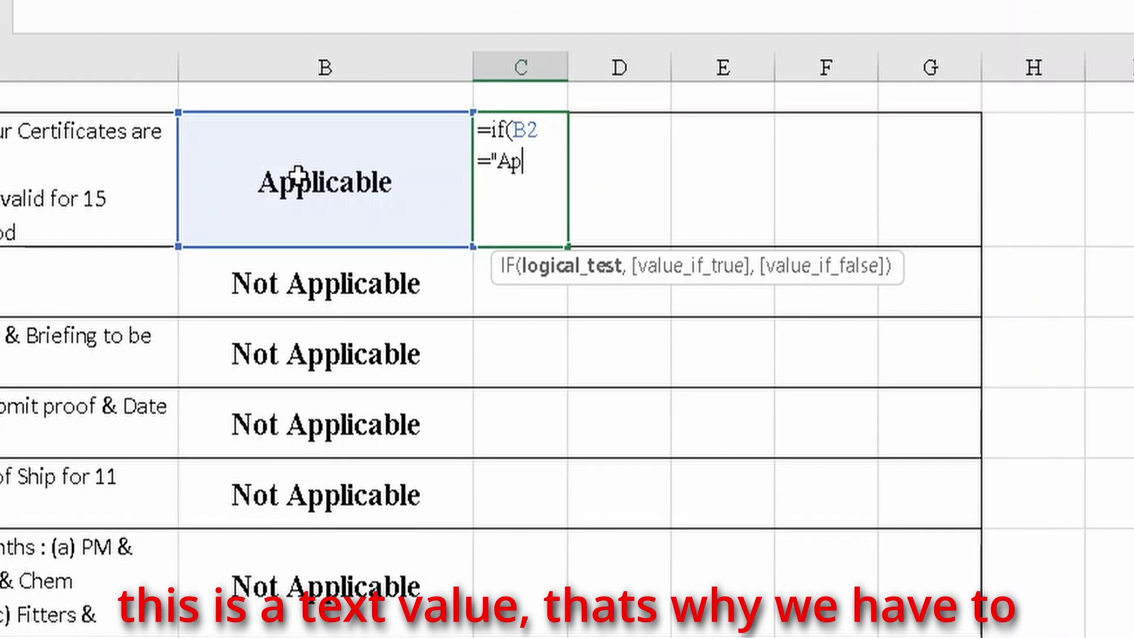
text(plicable")
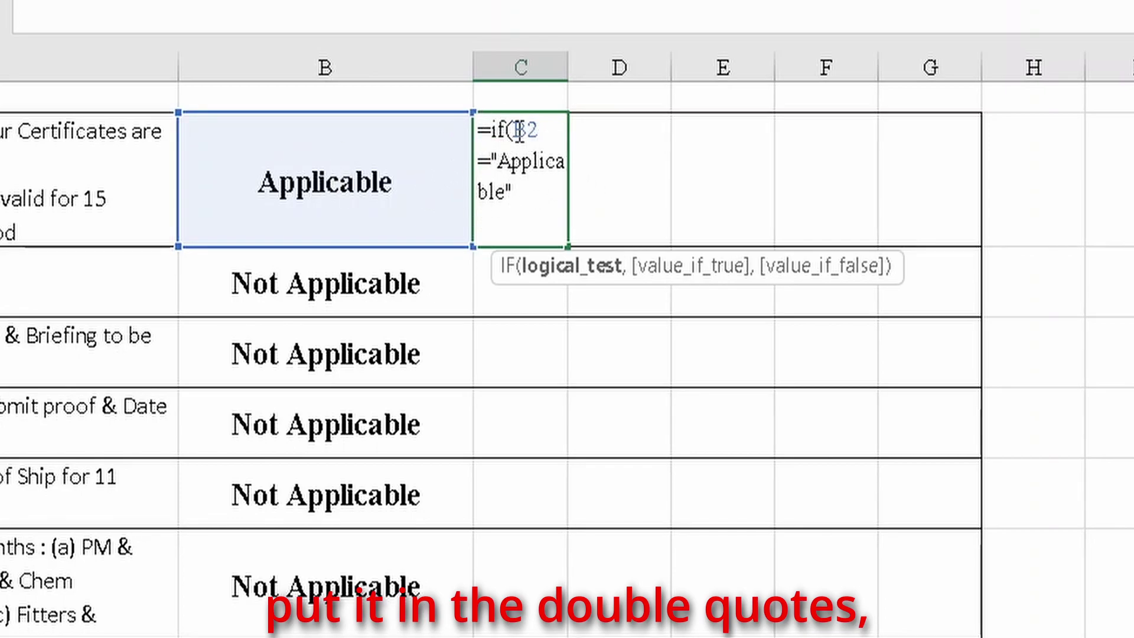
Preview the logical test in C2, and complete the IF formula to return "yes" when true and "no" when false
drag(516, 130, 567, 198)
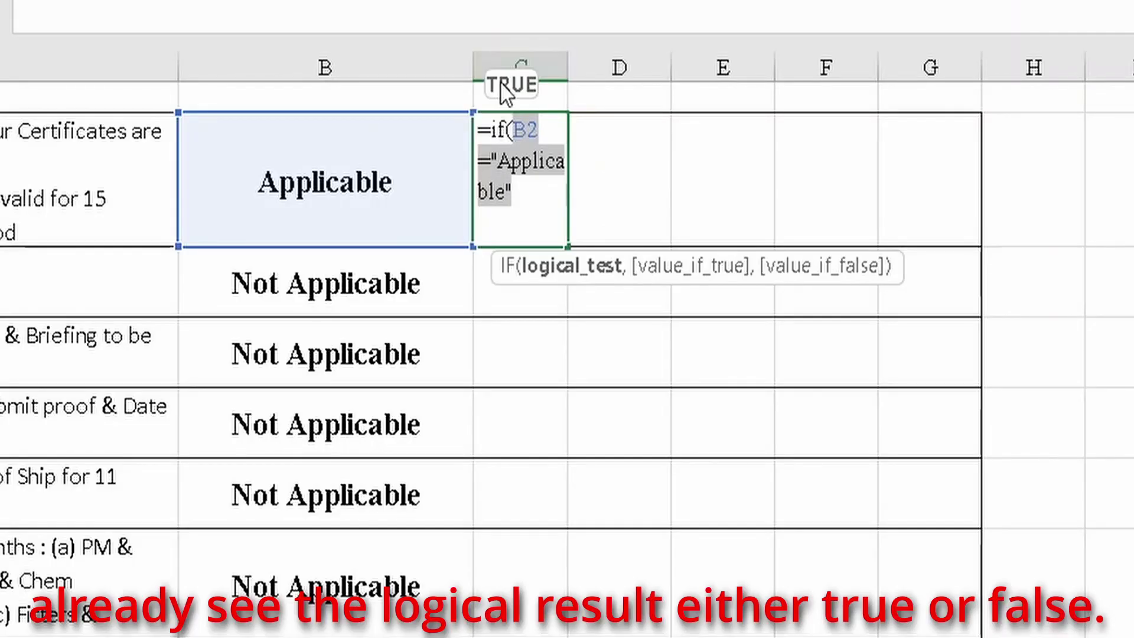
click(543, 188)
text(,)
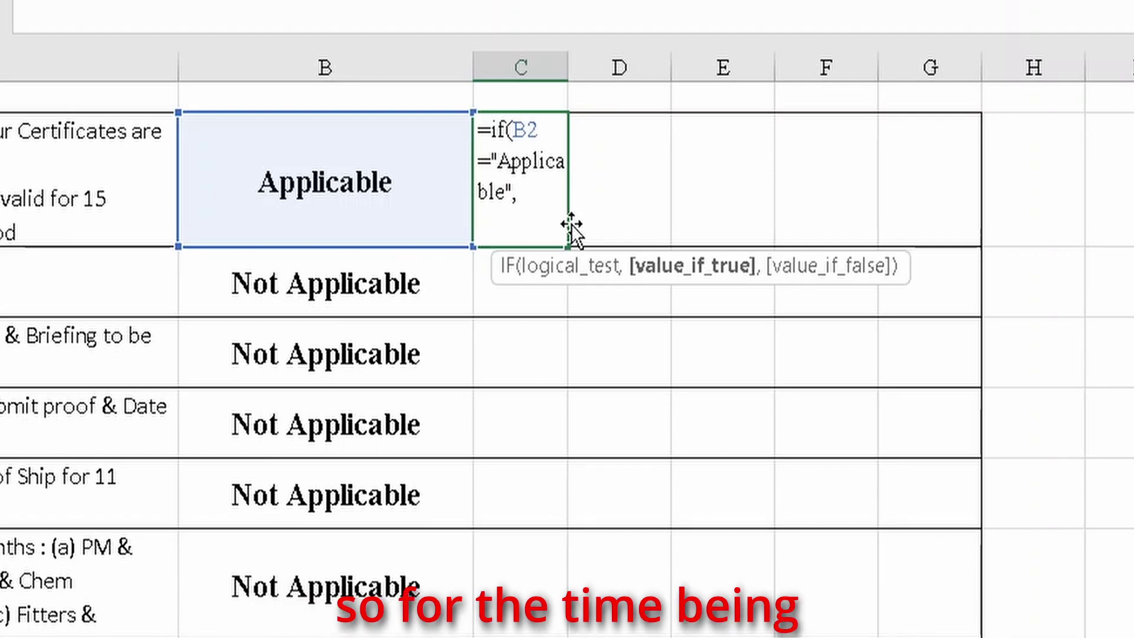
text("yes","no)
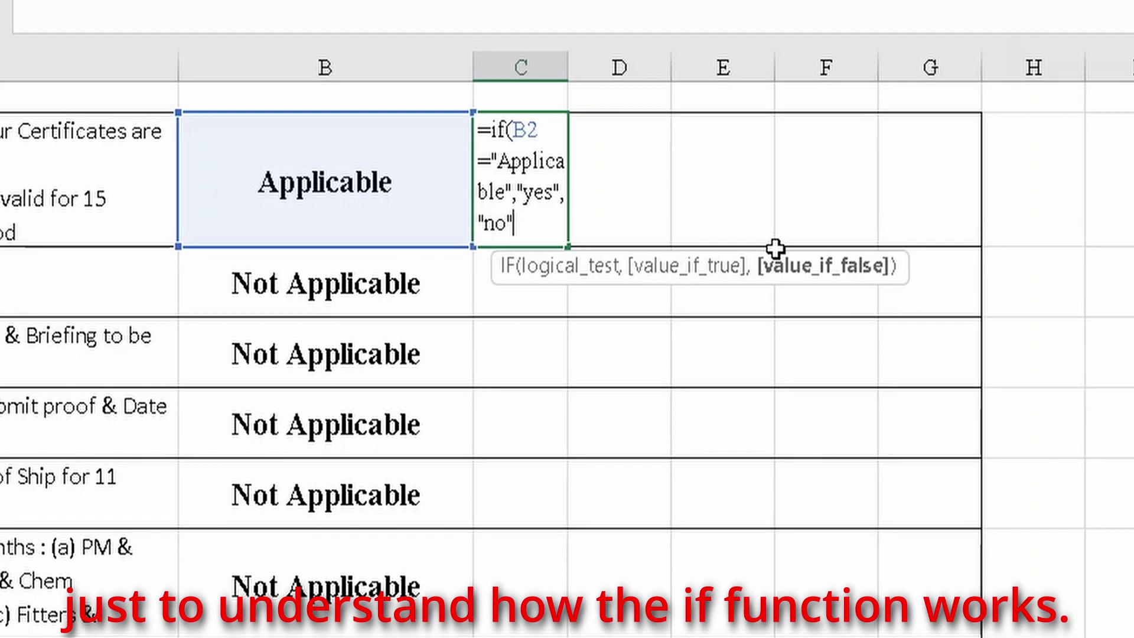
key(Return)
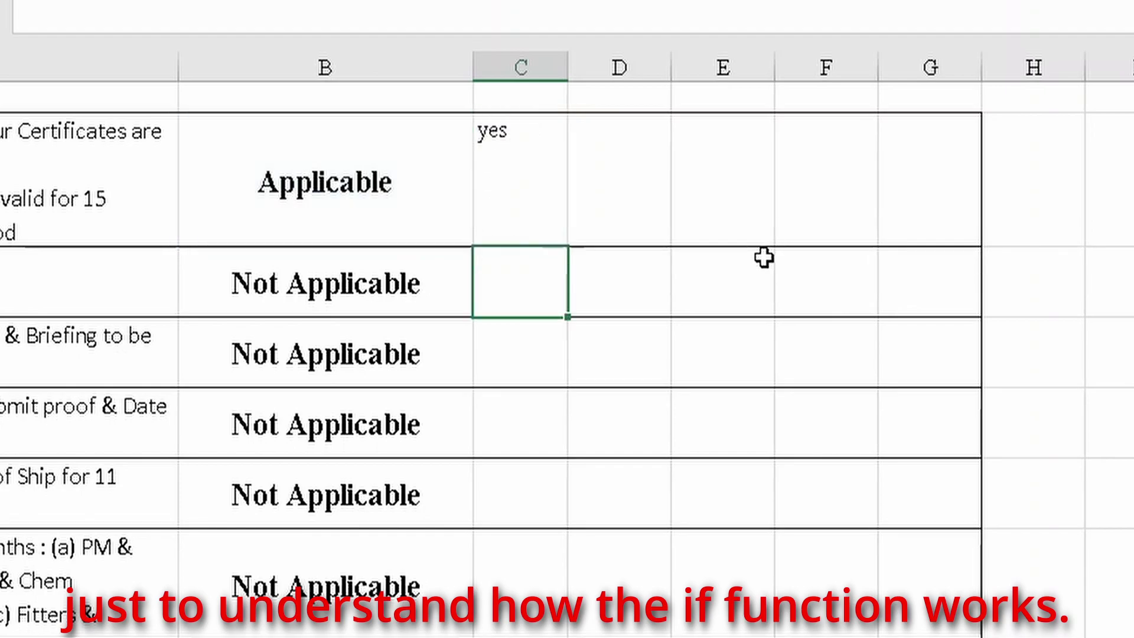
Fill the IF formula from C2 down to C7 and open the copy in C3 to inspect its cell reference
click(514, 198)
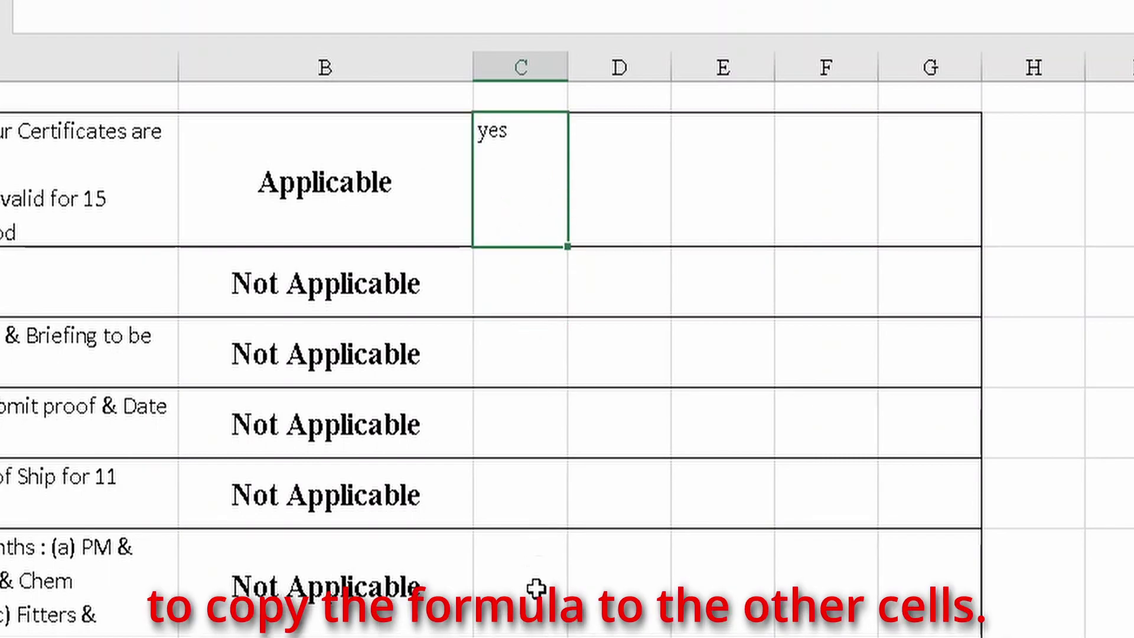
drag(568, 246, 573, 614)
click(533, 281)
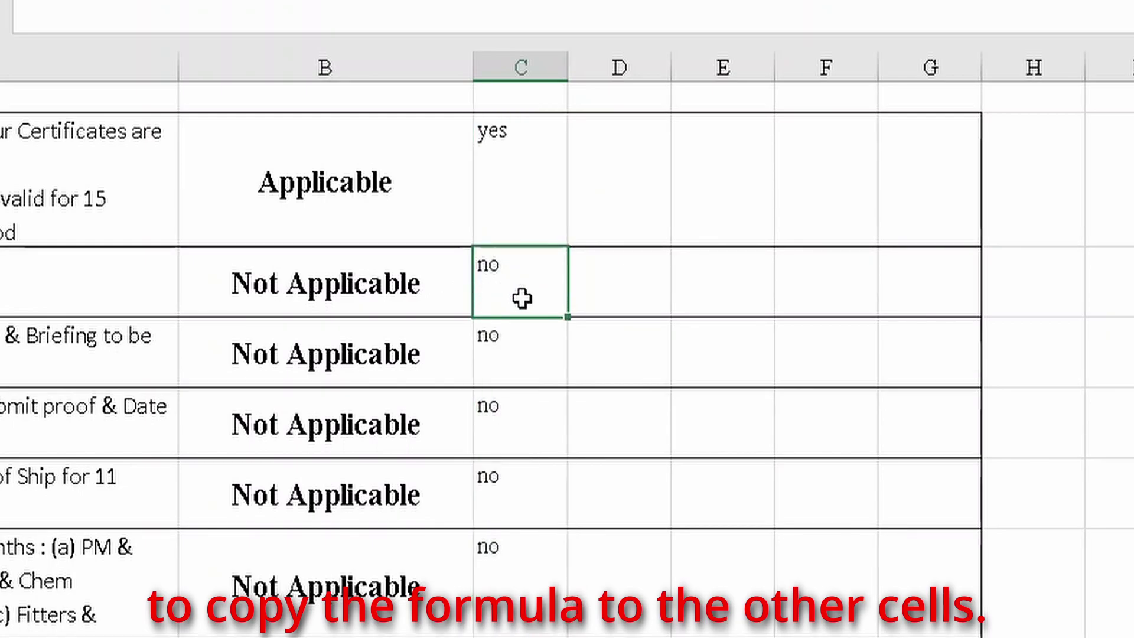
double_click(522, 297)
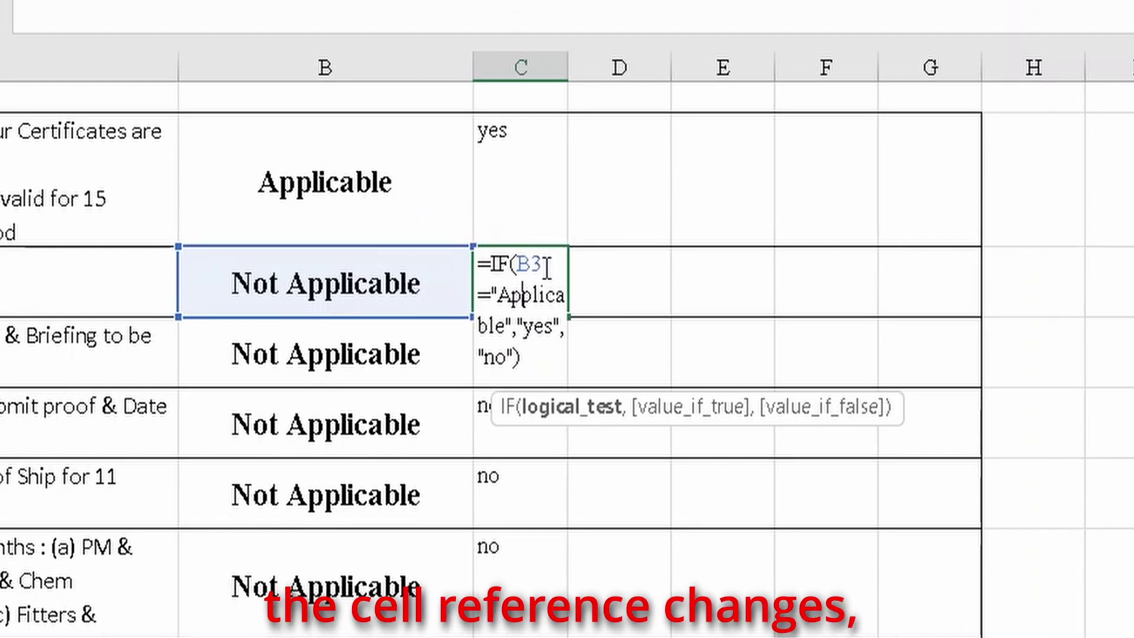
Choose Applicable from the drop-down in B3 and check the formula results in C3 and C7
click(297, 288)
click(479, 301)
click(219, 328)
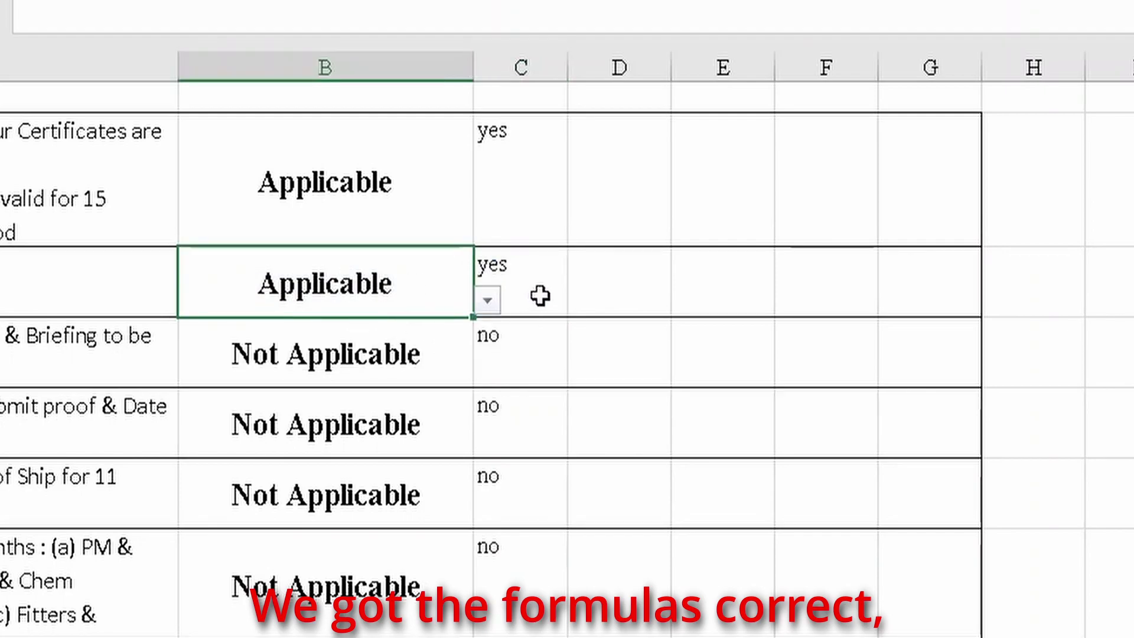
click(541, 291)
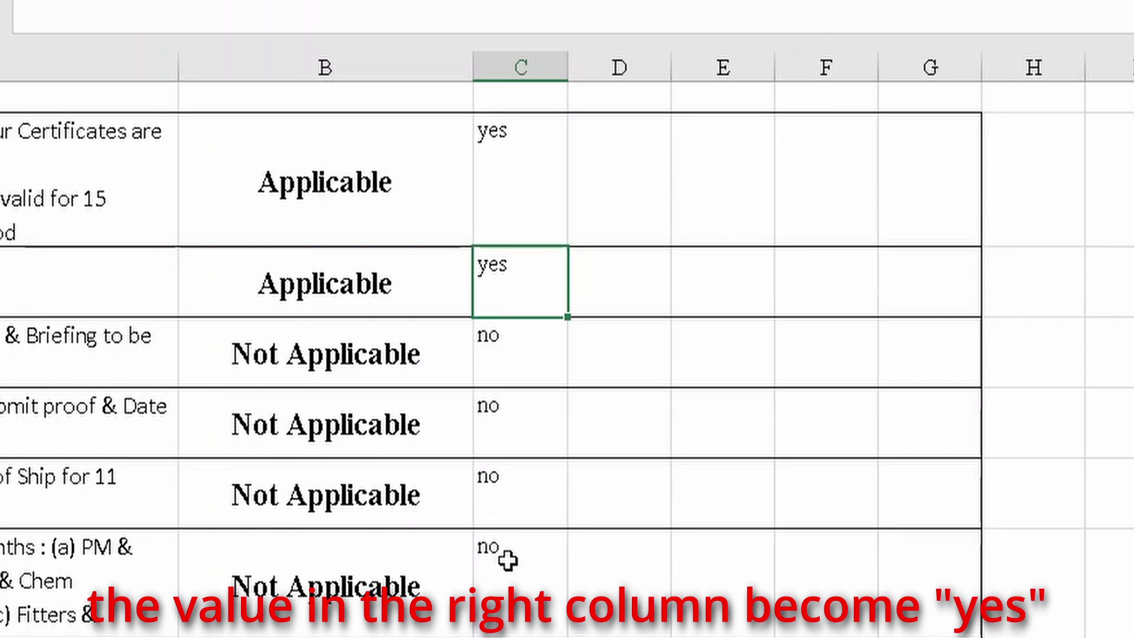
click(540, 614)
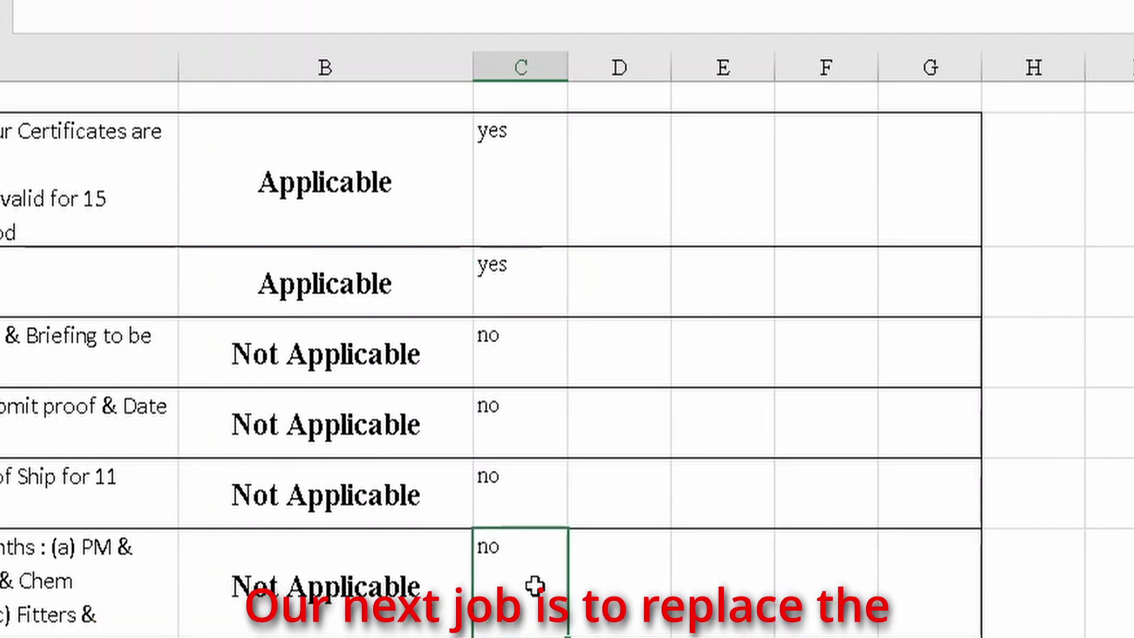
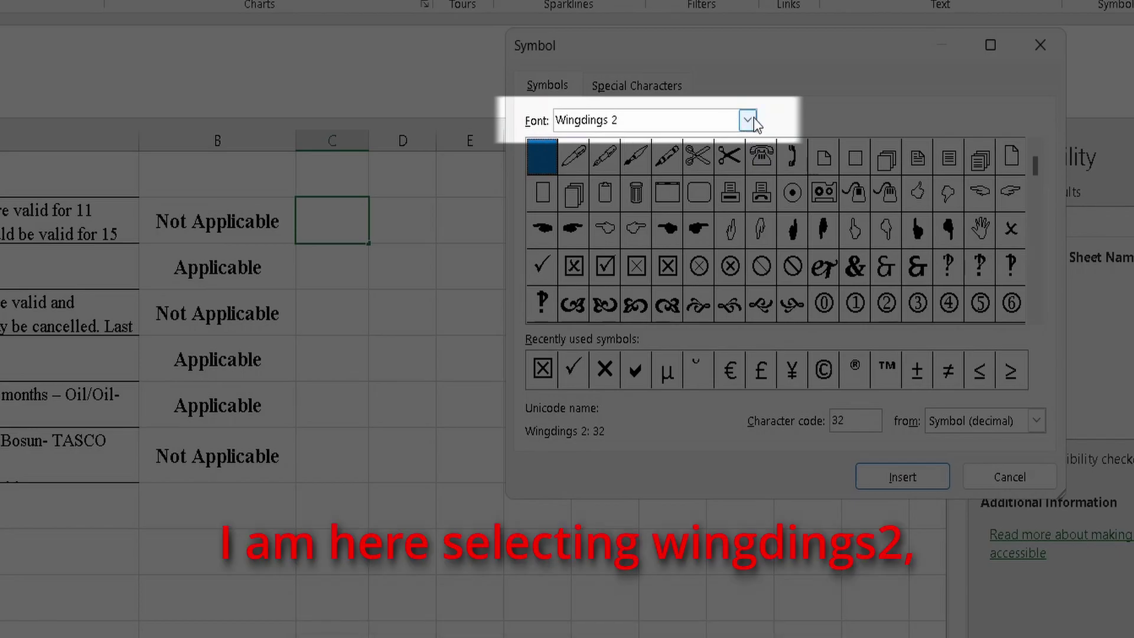
Choose Wingdings 2 as the symbol font and locate the boxed tick and boxed cross symbols
click(747, 119)
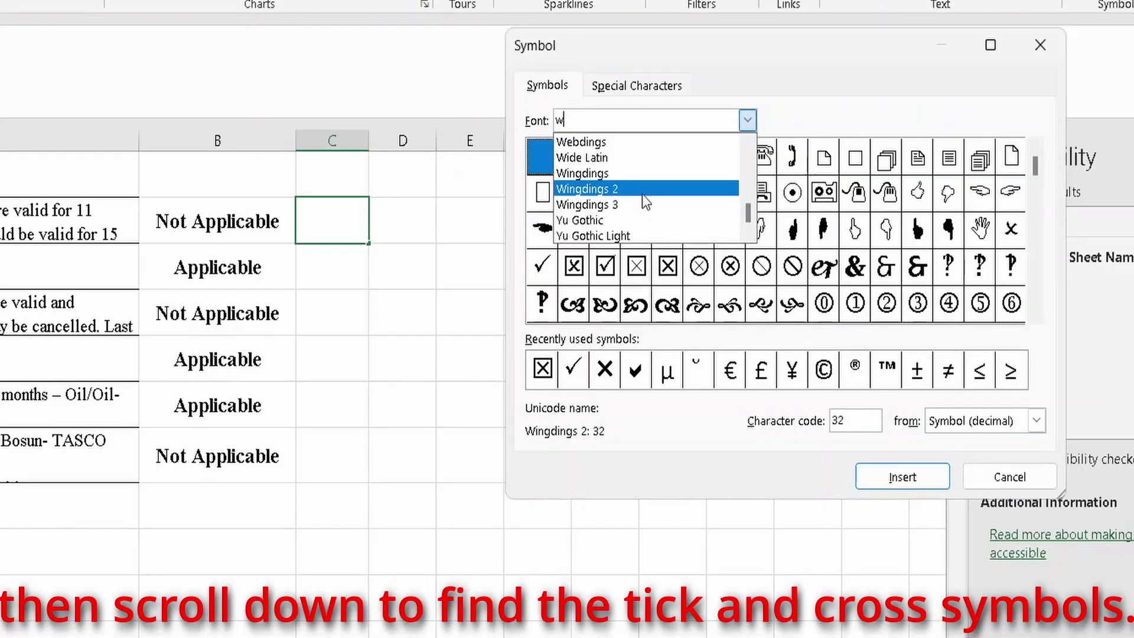
click(652, 187)
scroll(1034, 202, down, 1)
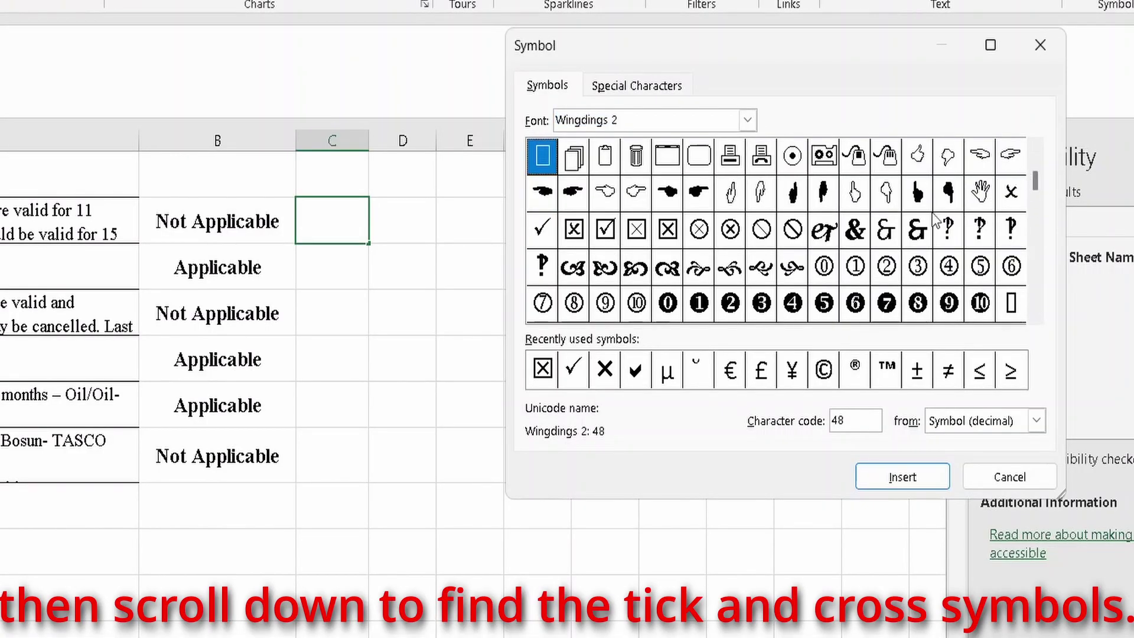
click(605, 229)
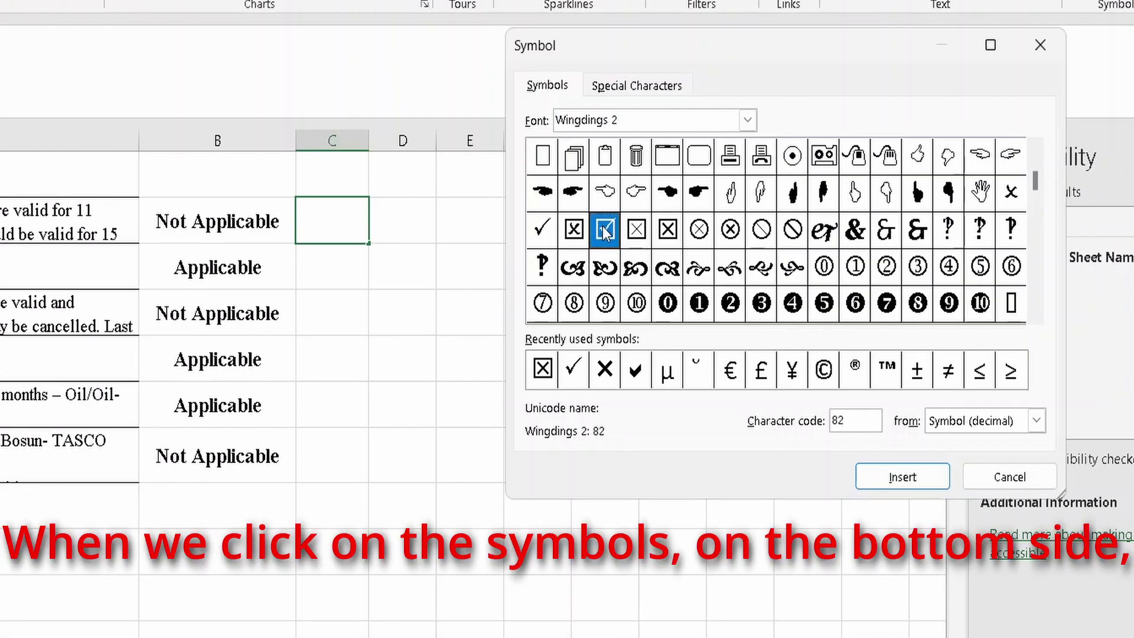
click(667, 229)
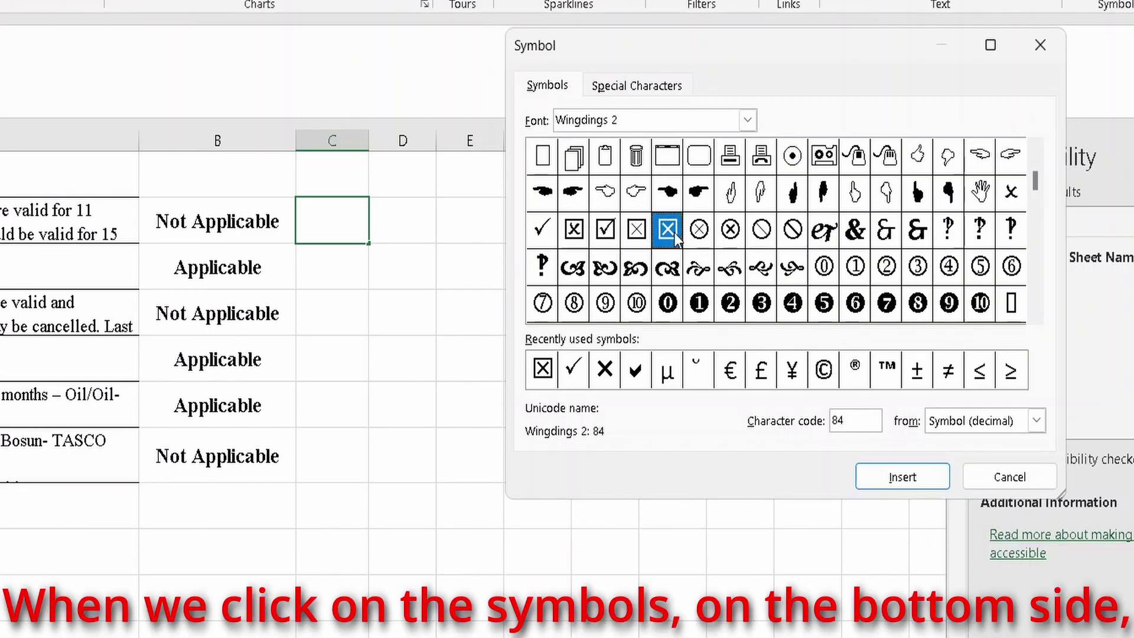
Examine the character codes of the boxed tick and boxed cross, looking up code 84, and close the symbol list without inserting anything
click(604, 232)
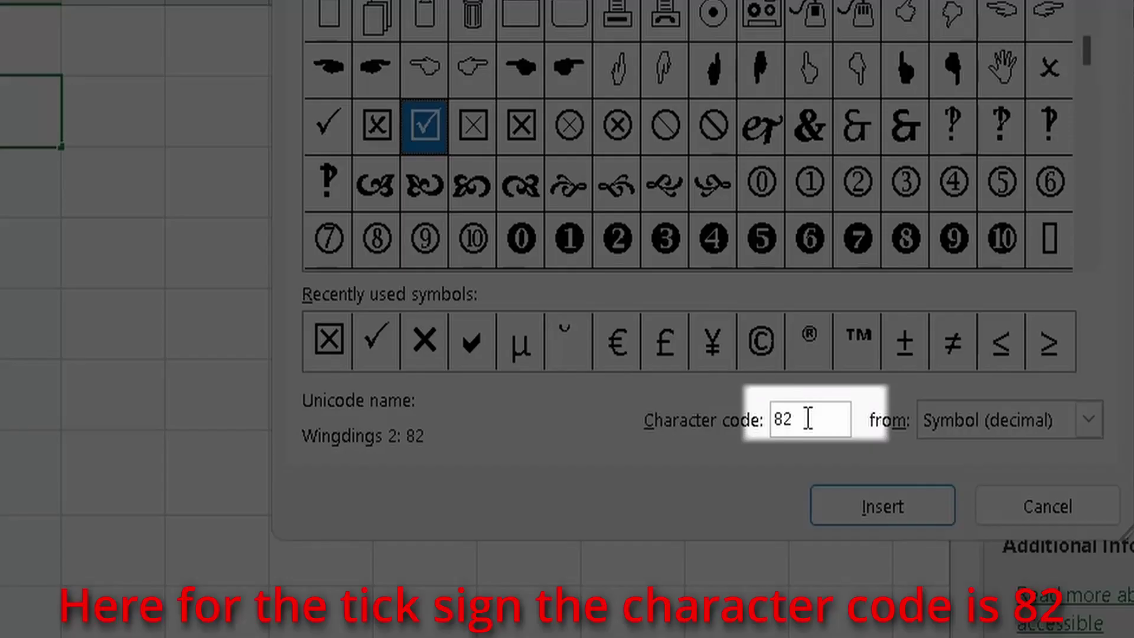
drag(853, 420, 807, 432)
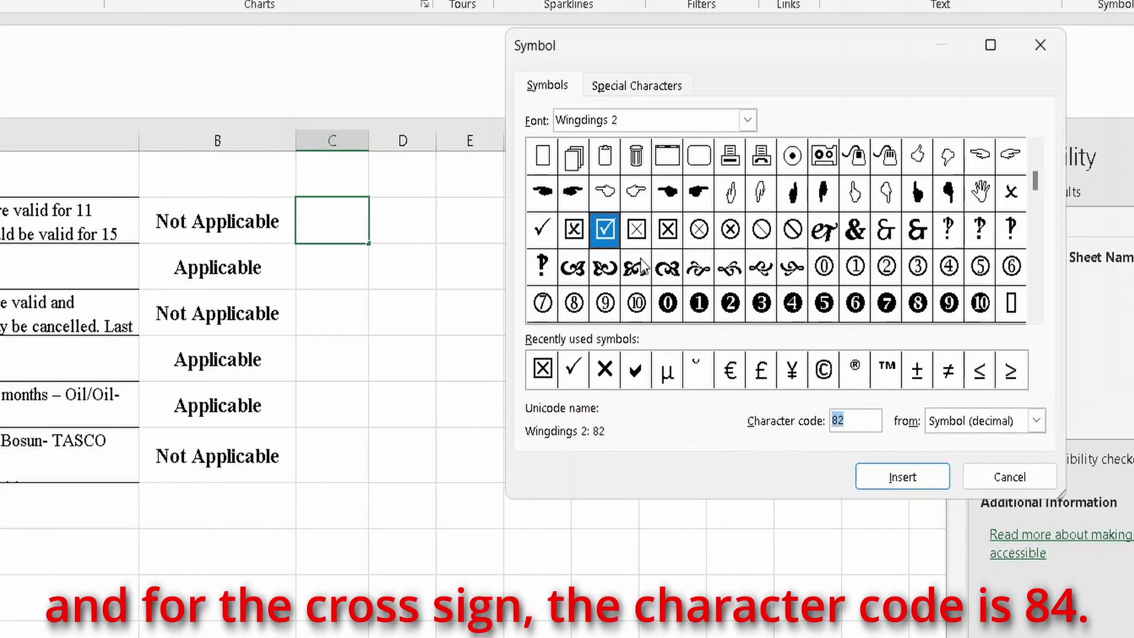
text(84)
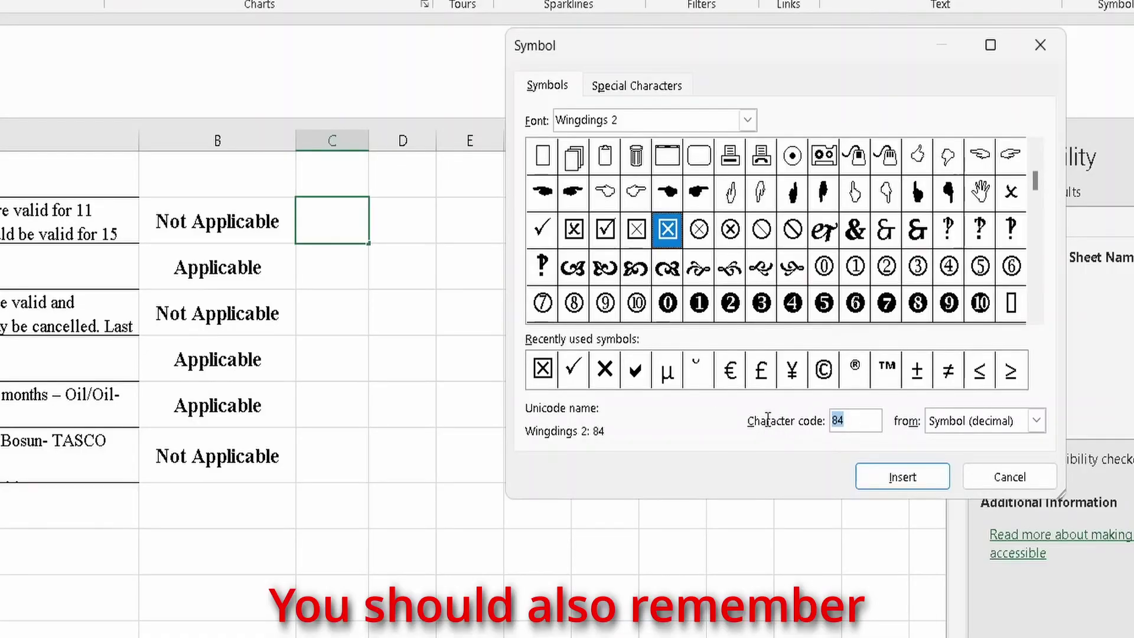
drag(848, 421, 788, 417)
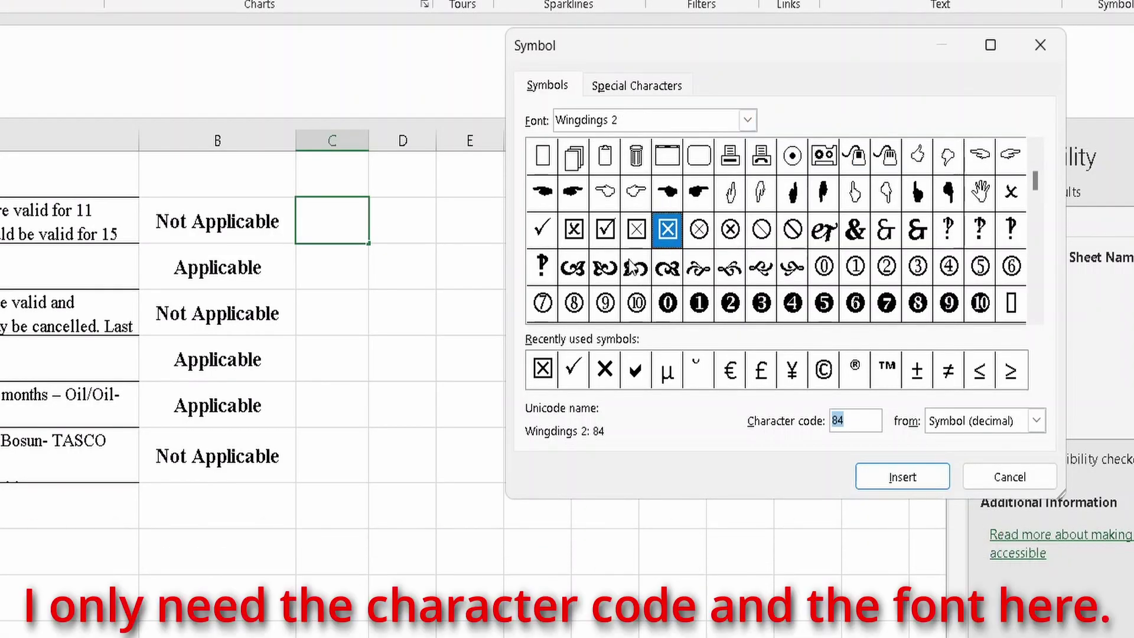
click(608, 234)
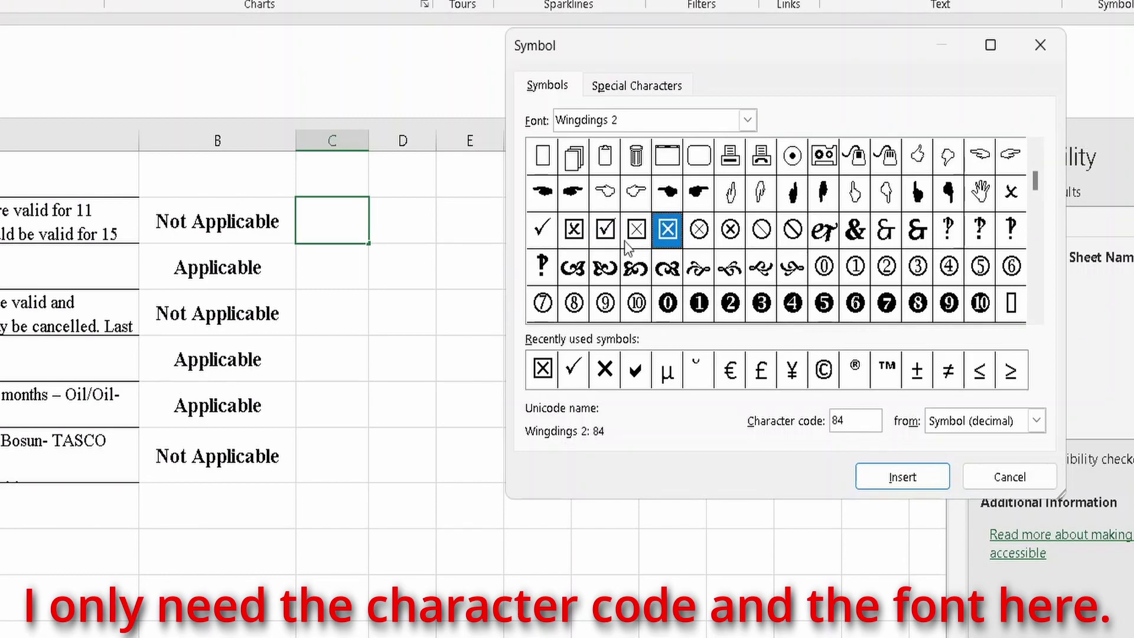
click(614, 236)
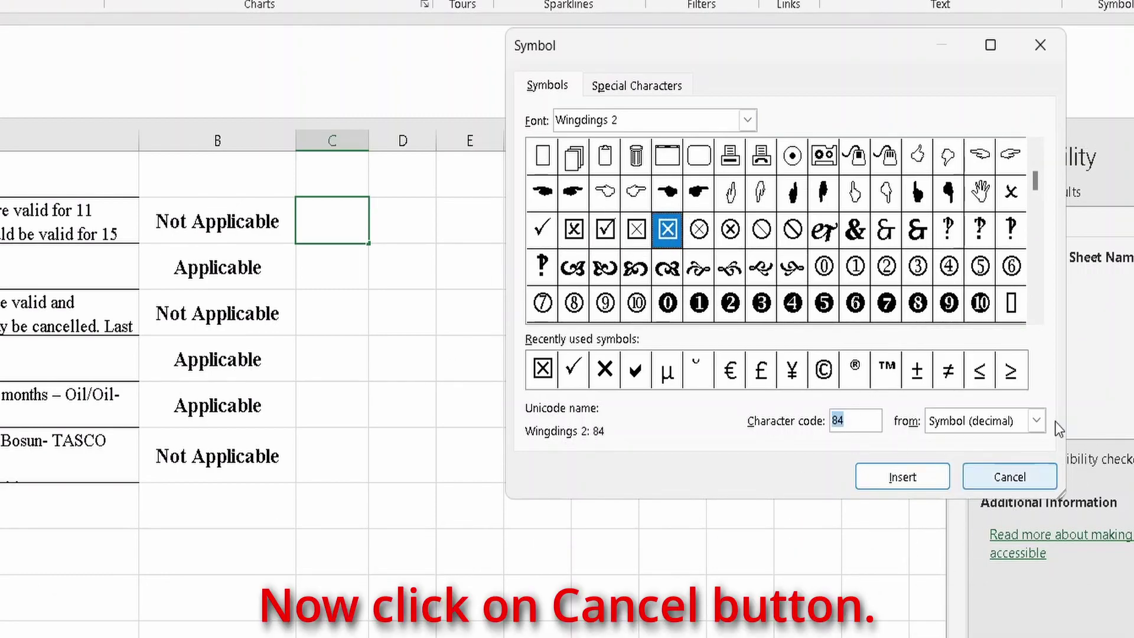
click(1009, 477)
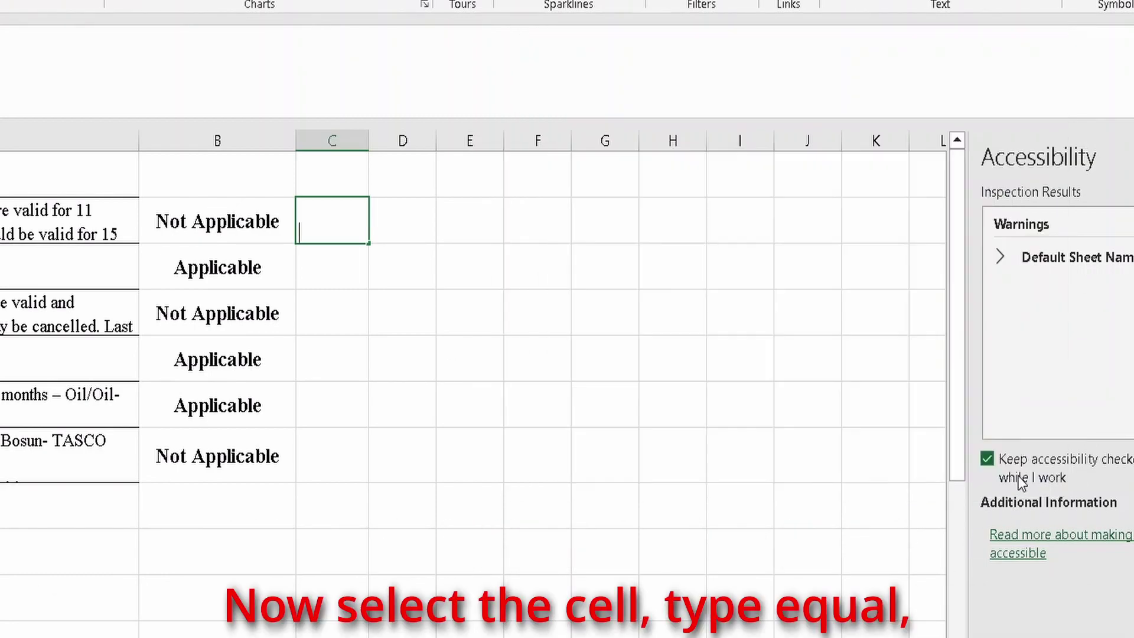
Enter the formula =CHAR(82) in cell G2
click(687, 303)
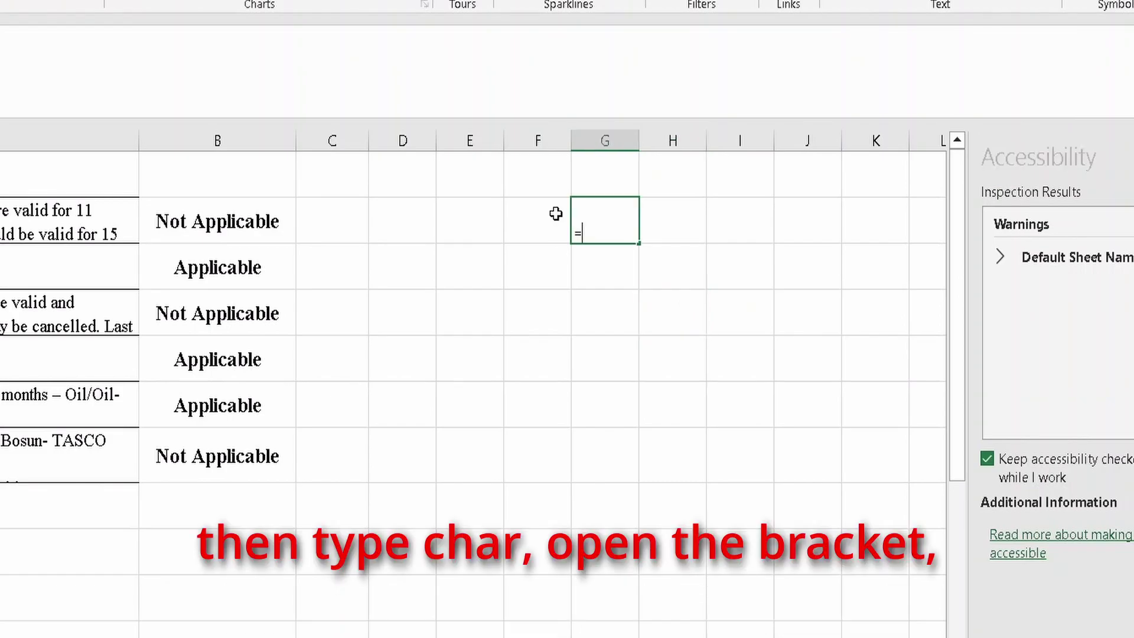
text(cha)
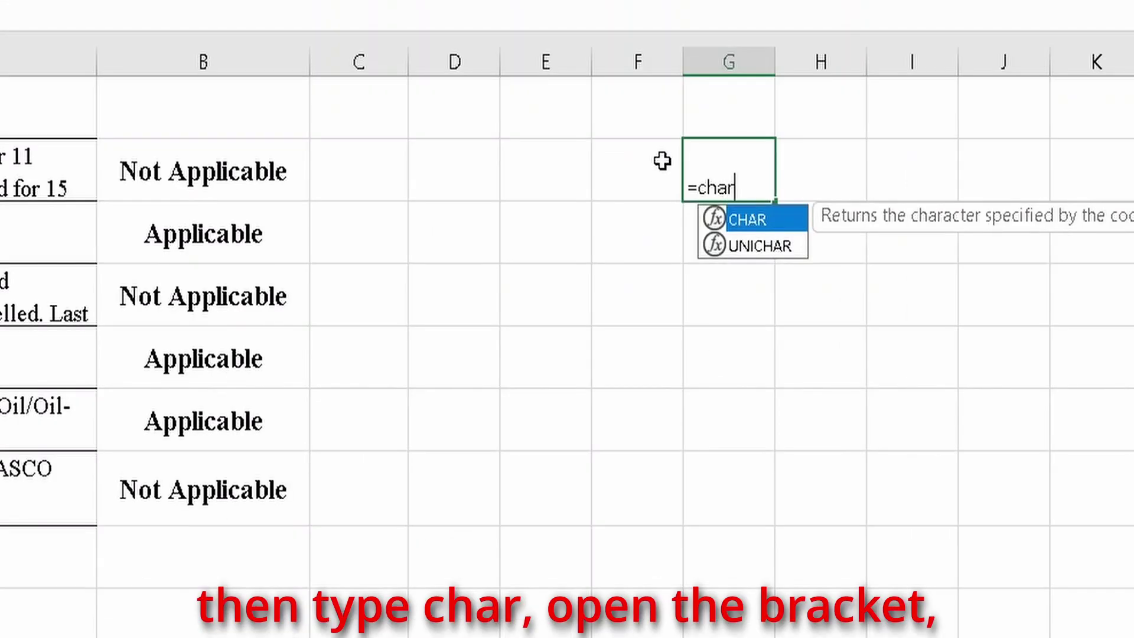
text(r)
key(Tab)
text(82)
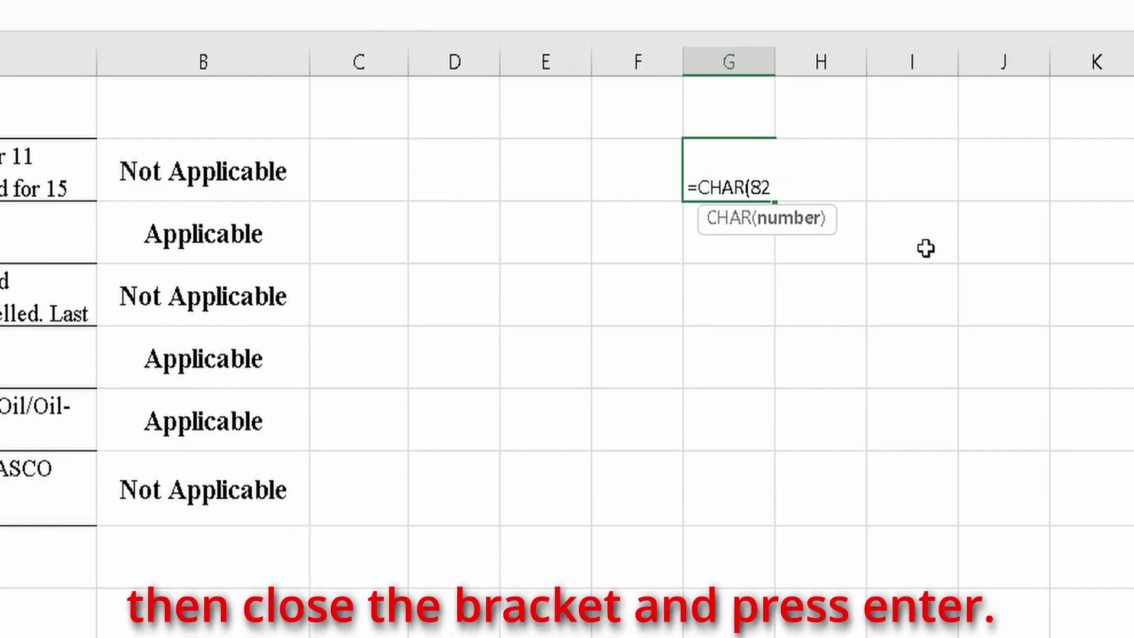
text())
key(Return)
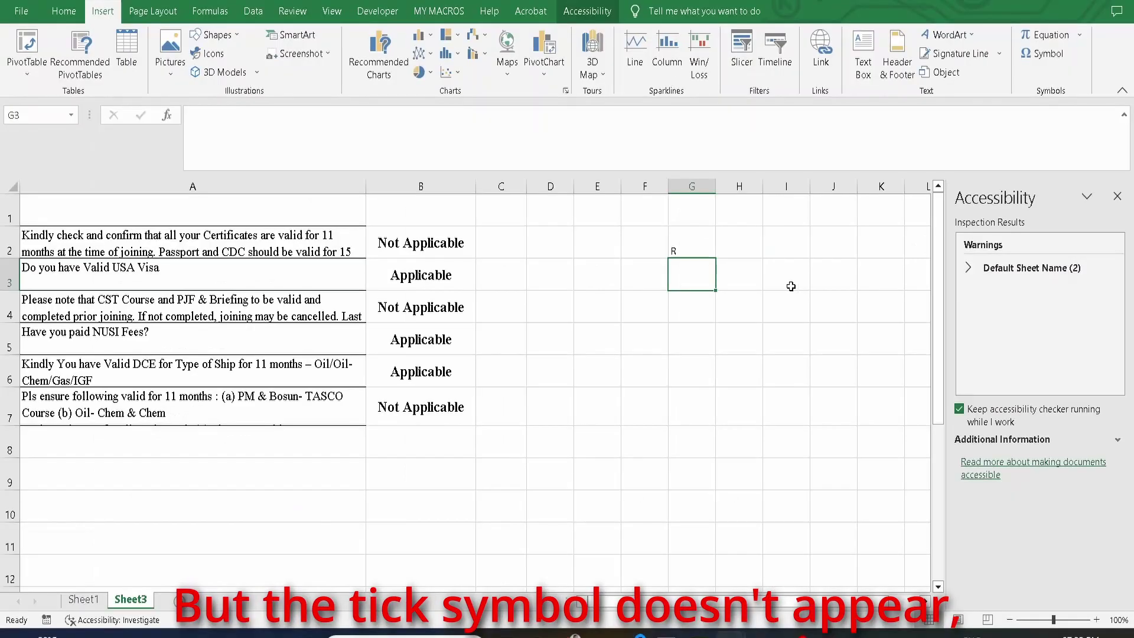
Format cell G2 with the Wingdings 2 font and increase its font size to 24
click(754, 177)
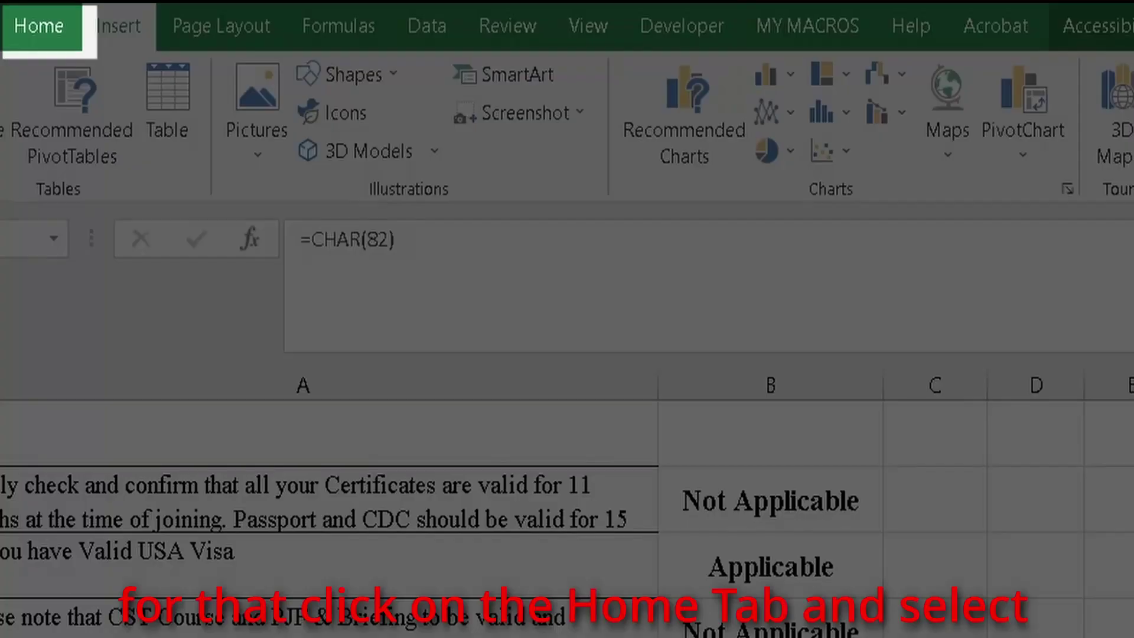
click(38, 26)
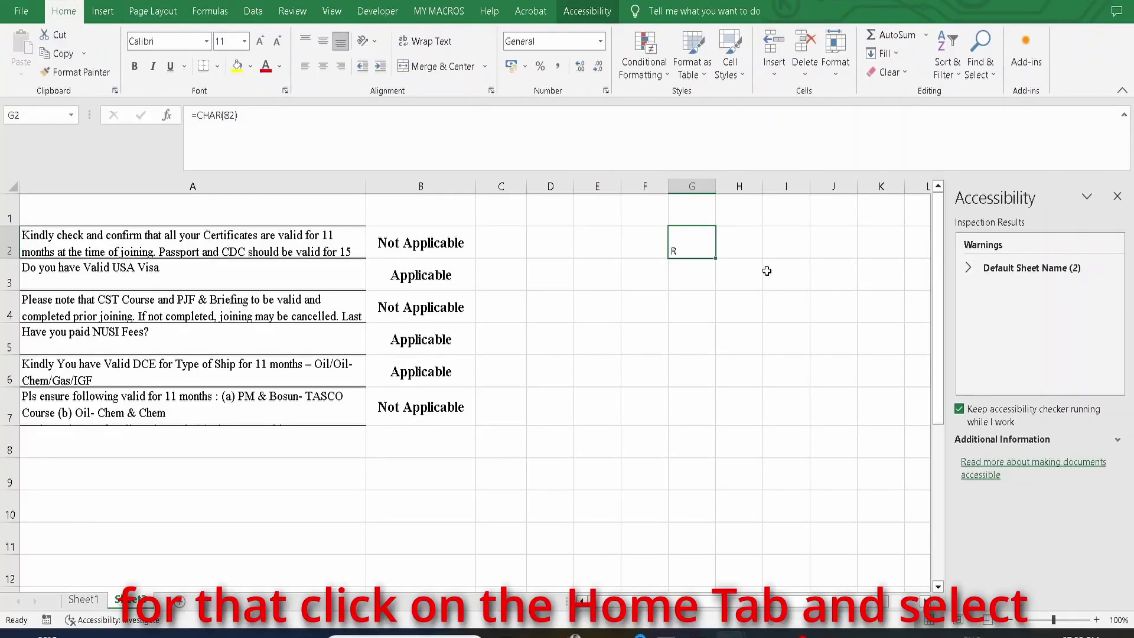
click(205, 41)
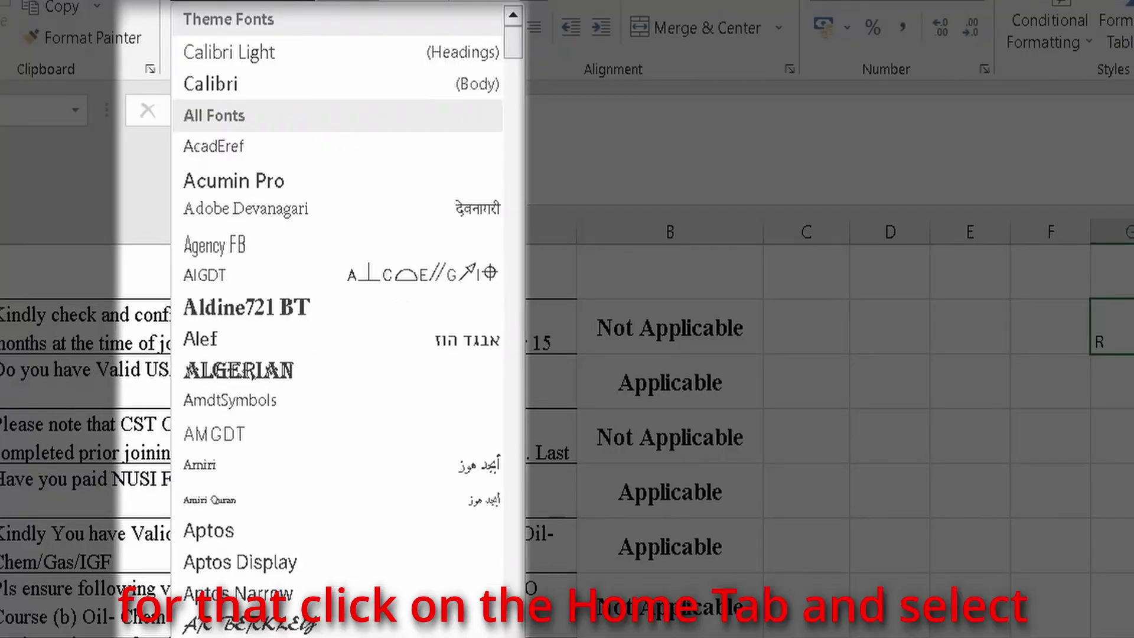
scroll(336, 319, down, 15)
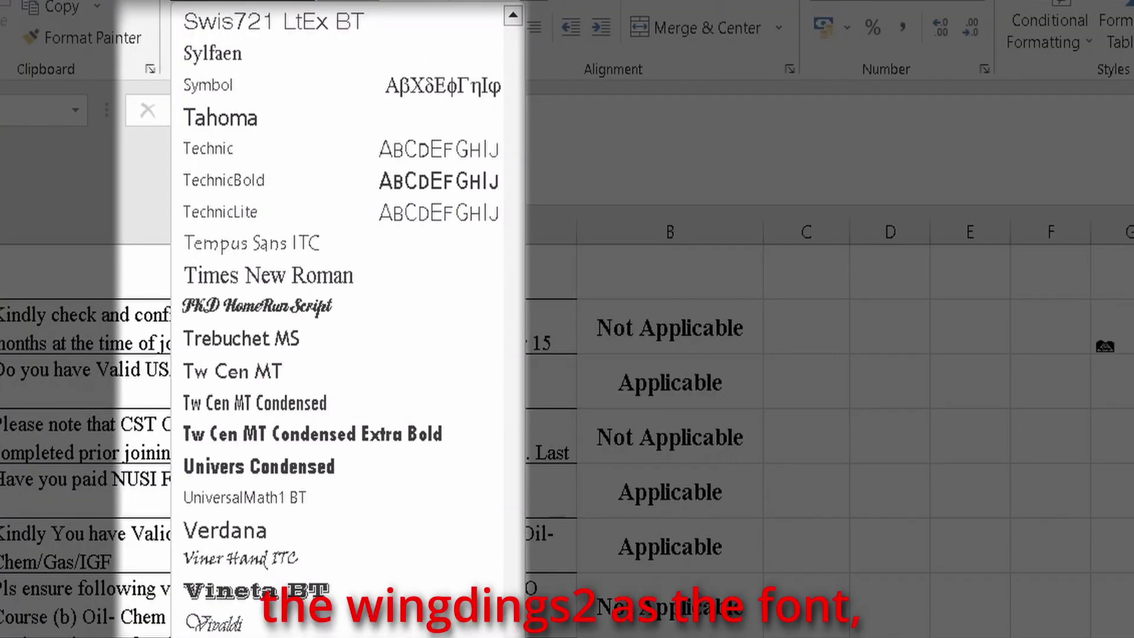
scroll(283, 51, down, 2)
click(511, 596)
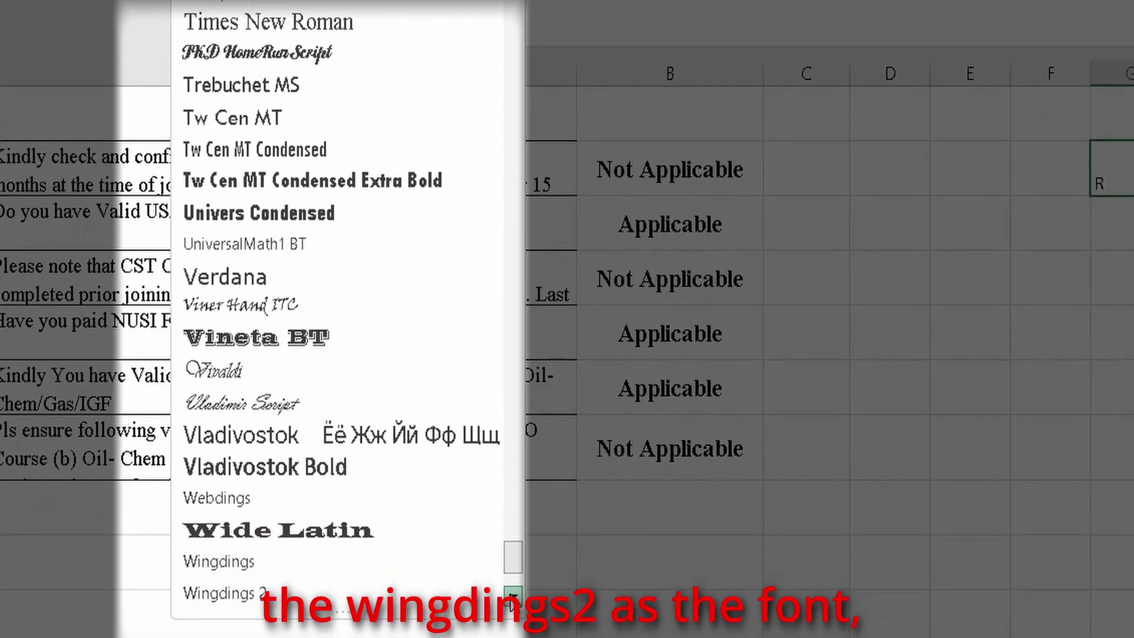
click(337, 596)
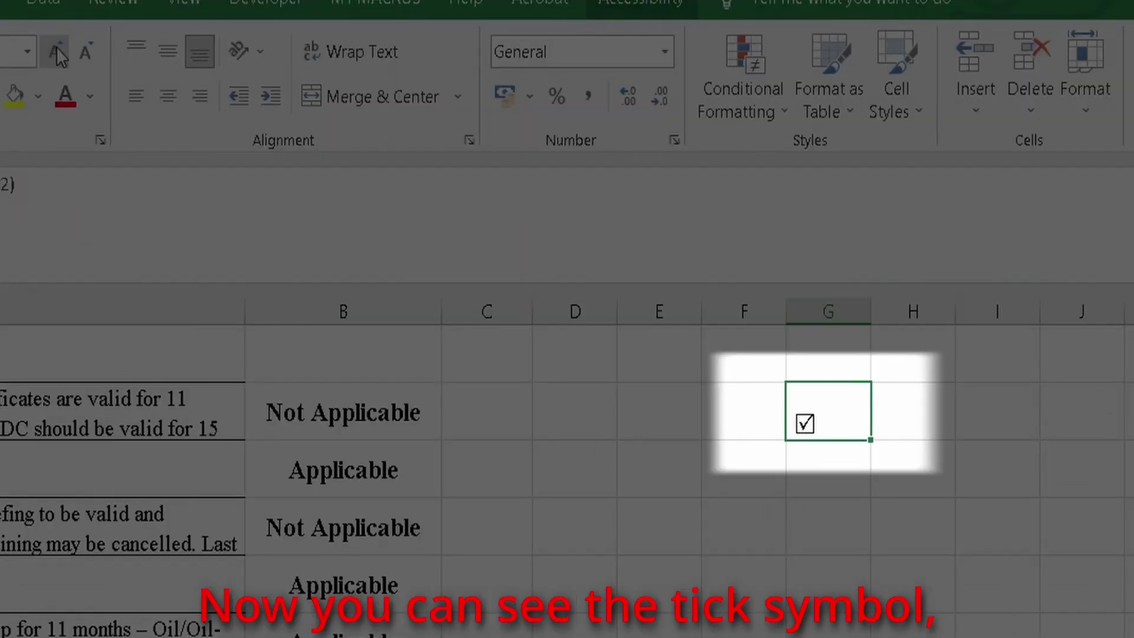
click(56, 51)
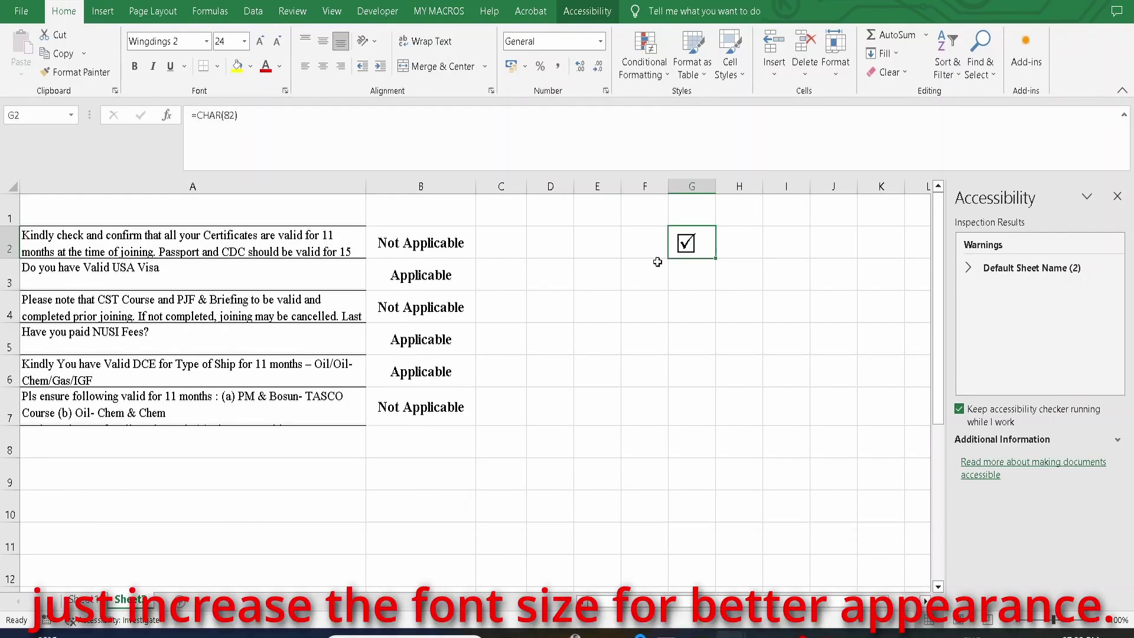
Change the character code in cell G2's formula to 84 so it reads =CHAR(84)
click(216, 116)
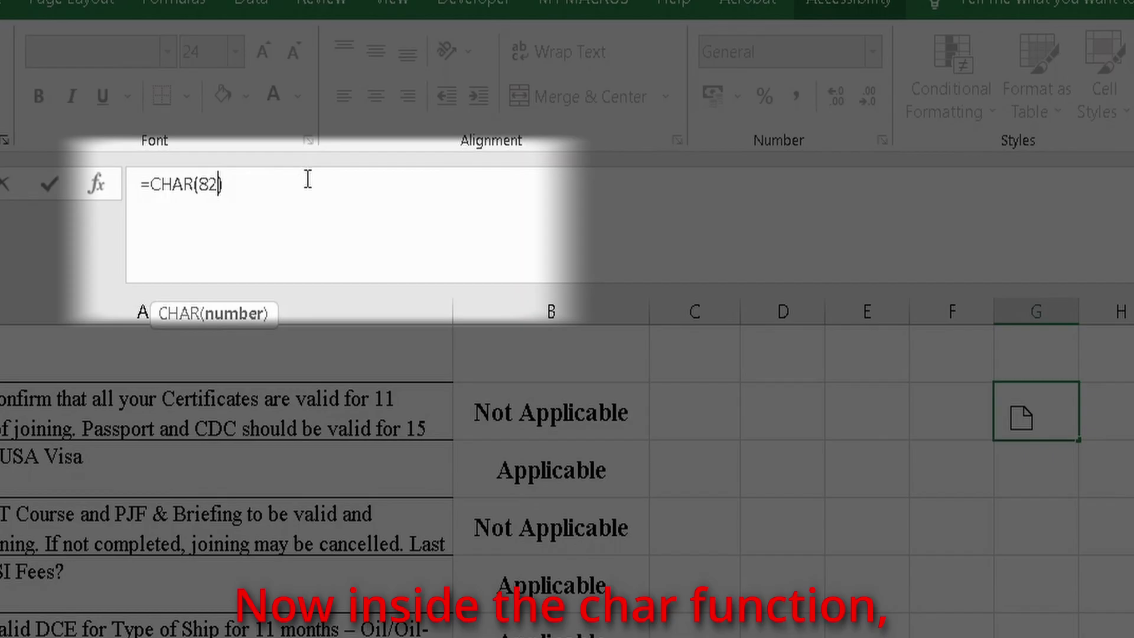
click(233, 115)
key(BackSpace)
text(4)
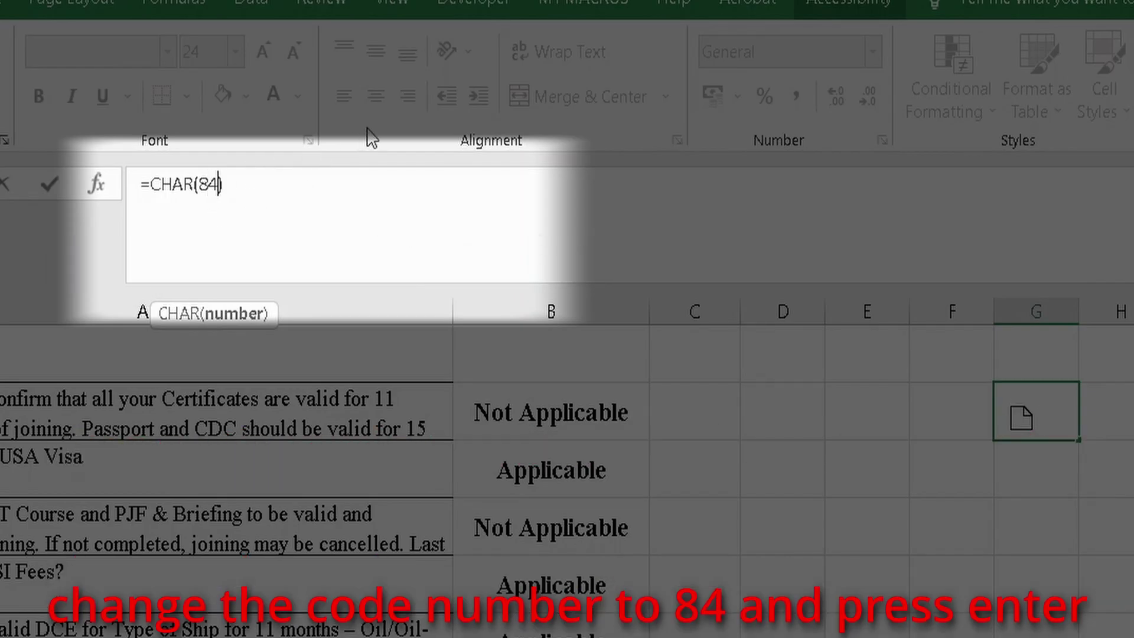
key(Return)
click(1046, 416)
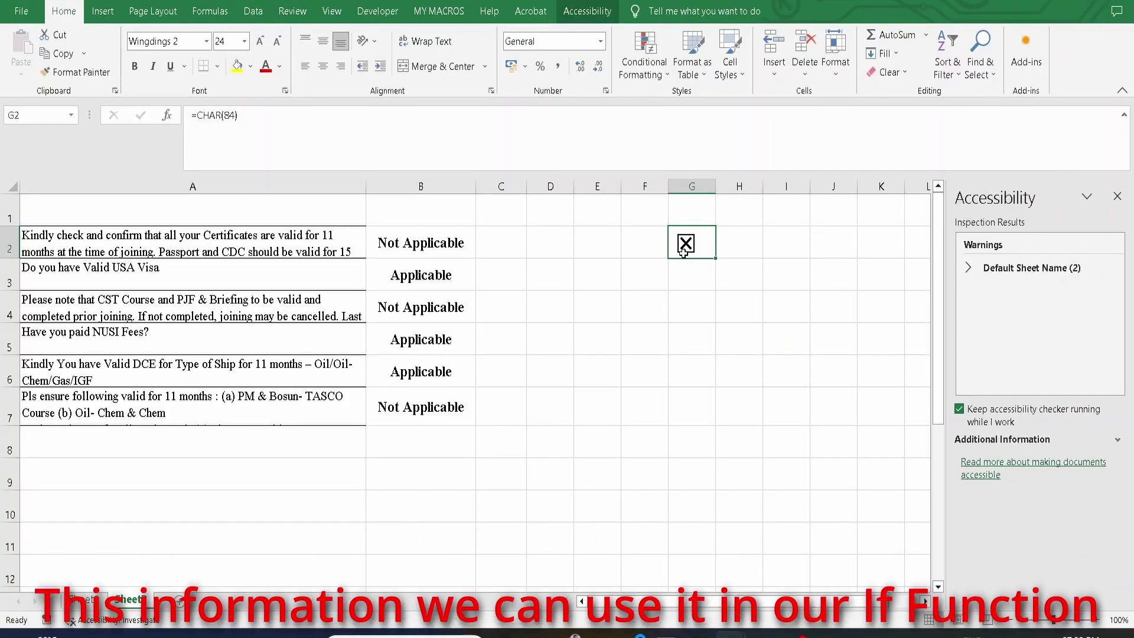
Start an IF formula in cell C2 that tests whether B2 equals "Applicable"
click(491, 239)
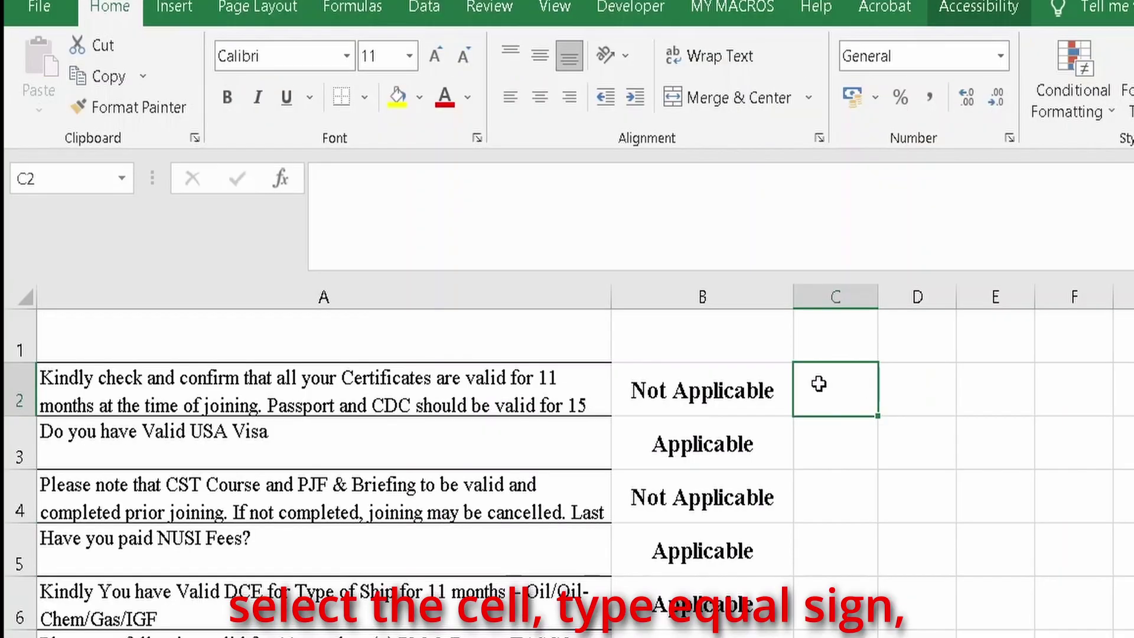
text(=)
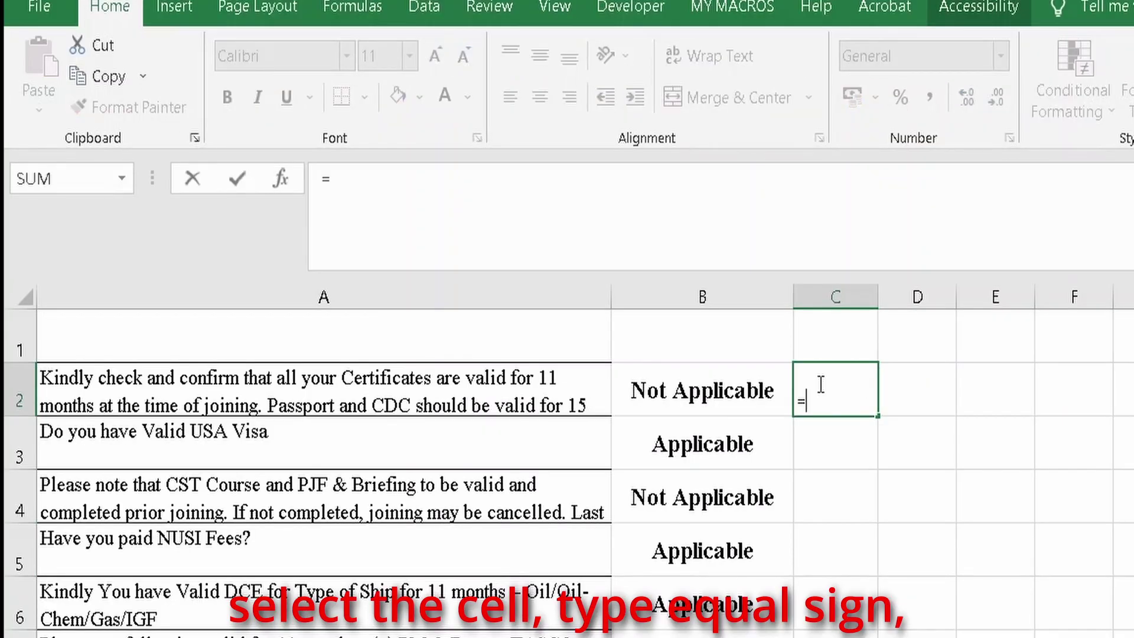
text(if()
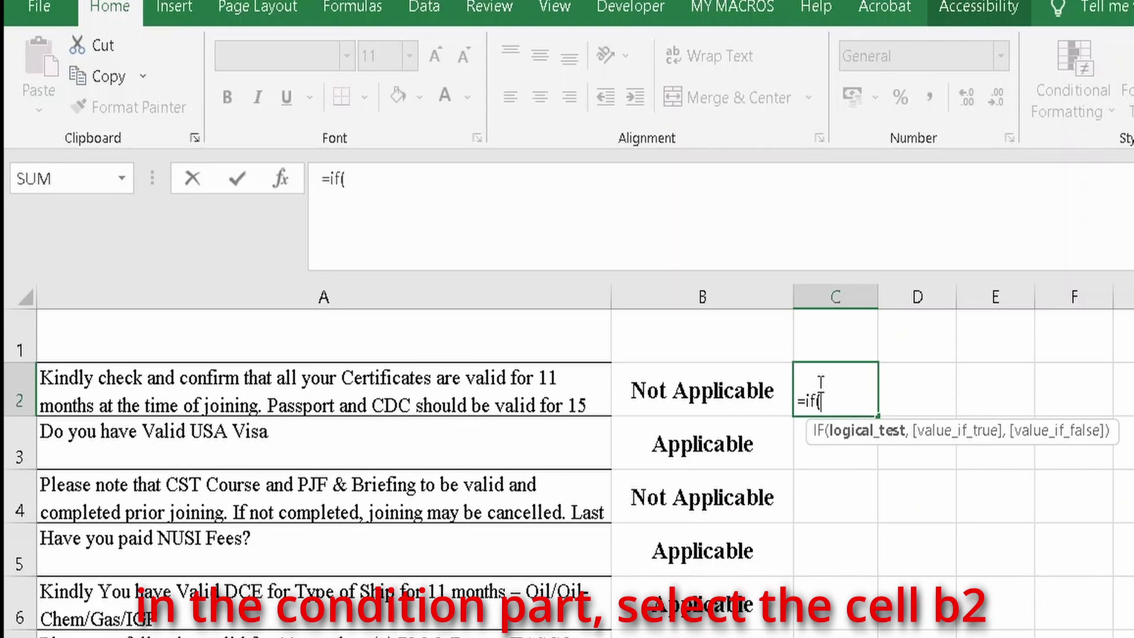
click(683, 393)
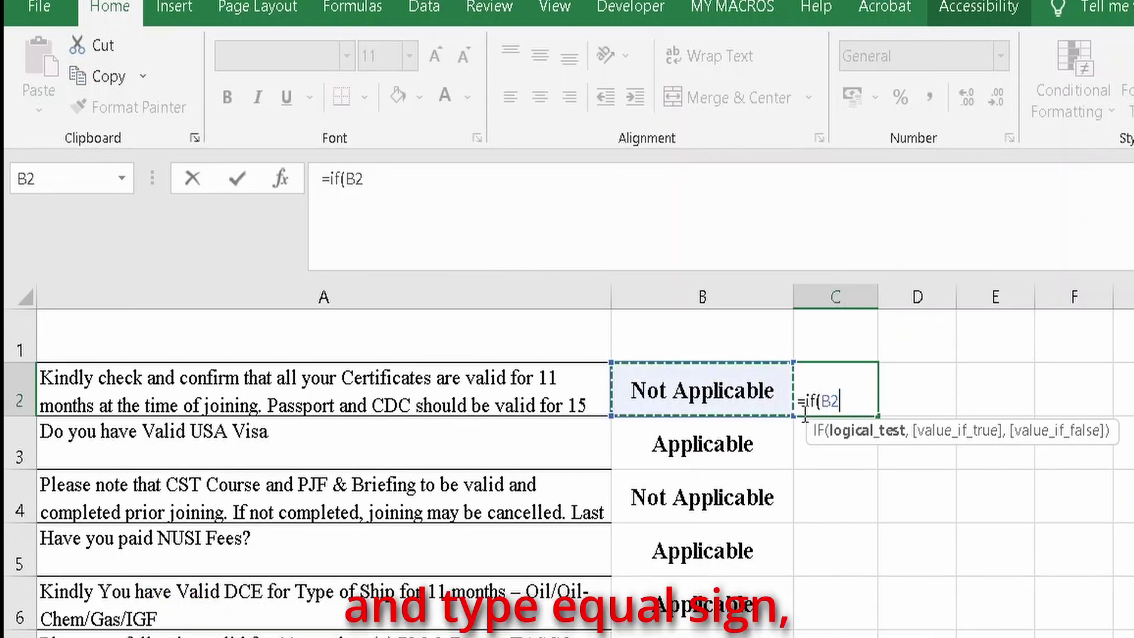
text(=)
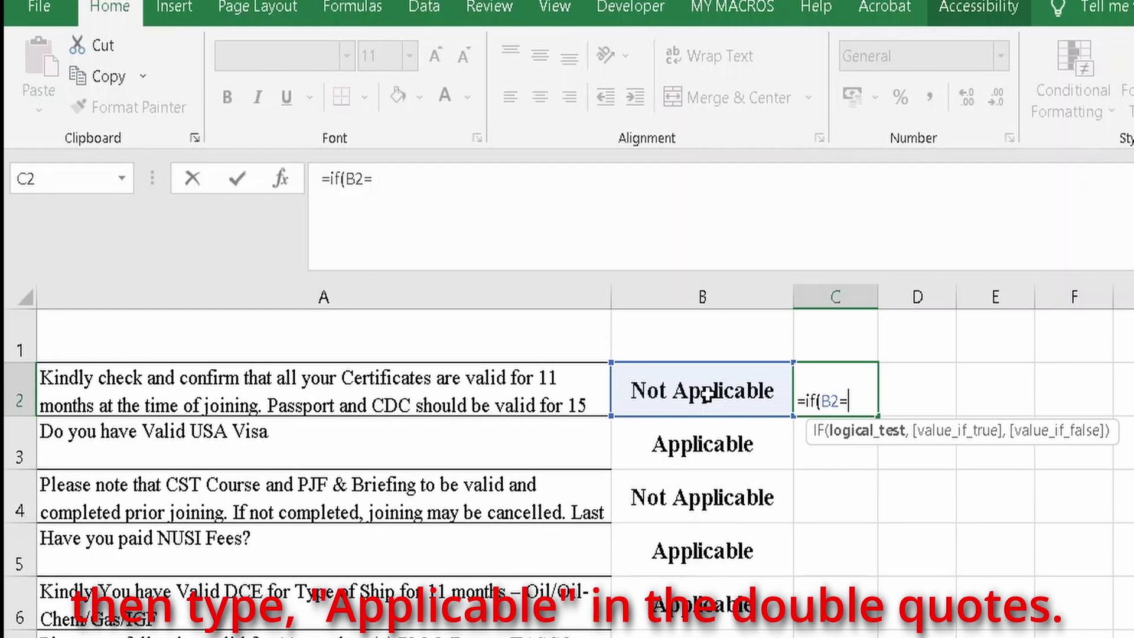
text("Applicable)
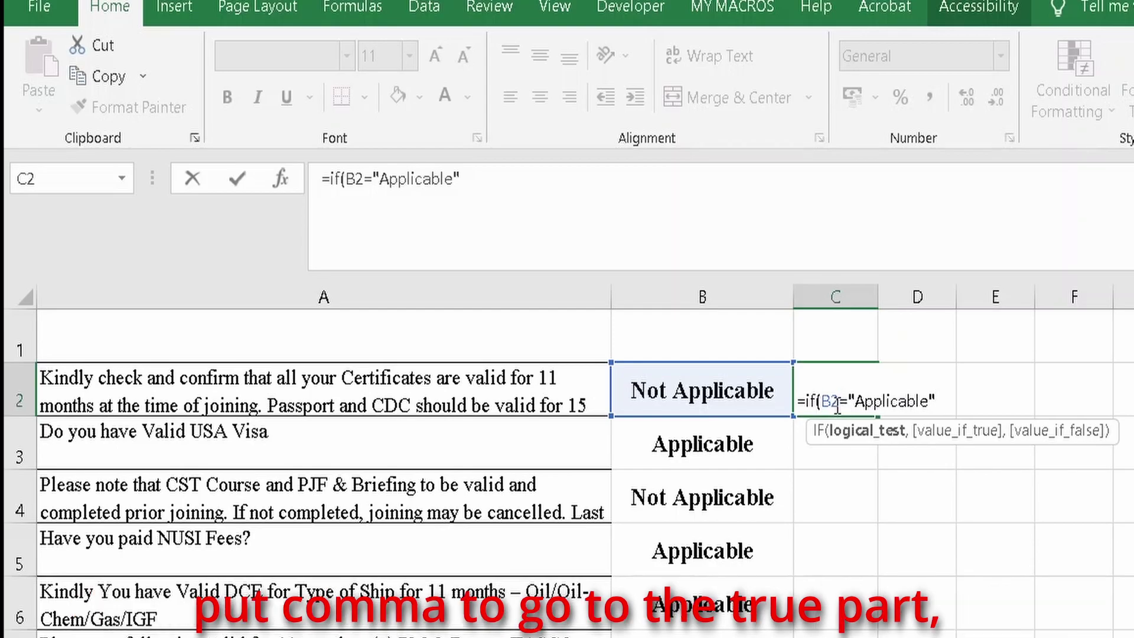
drag(822, 404, 939, 404)
click(939, 404)
Complete the C2 formula with CHAR(82) as the true result and CHAR(84) as the false result
text(,char)
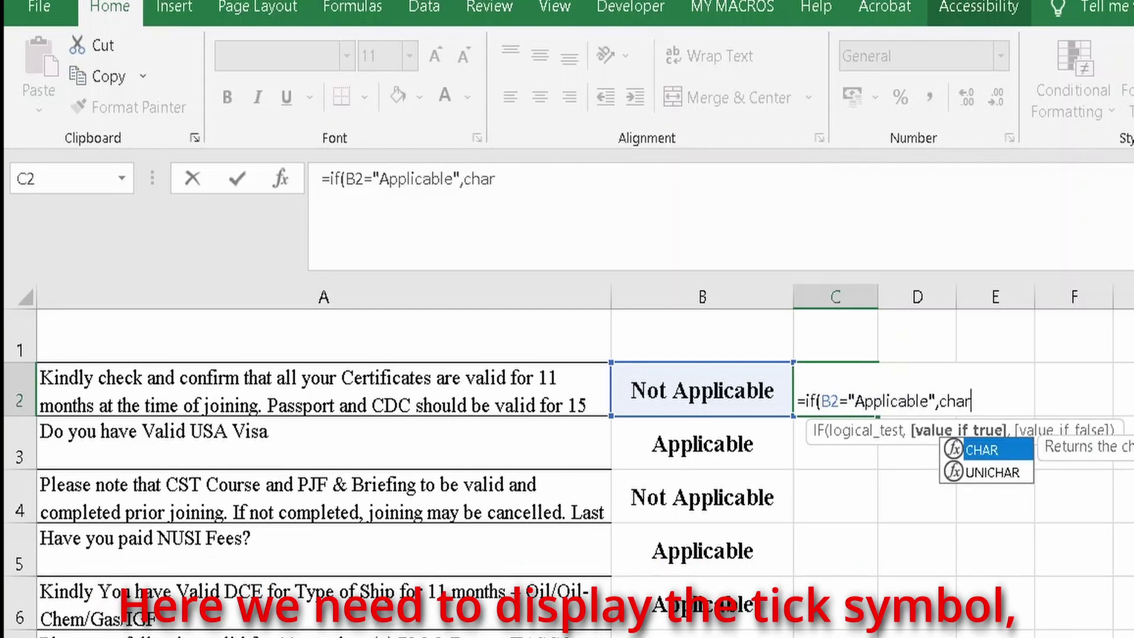
key(Tab)
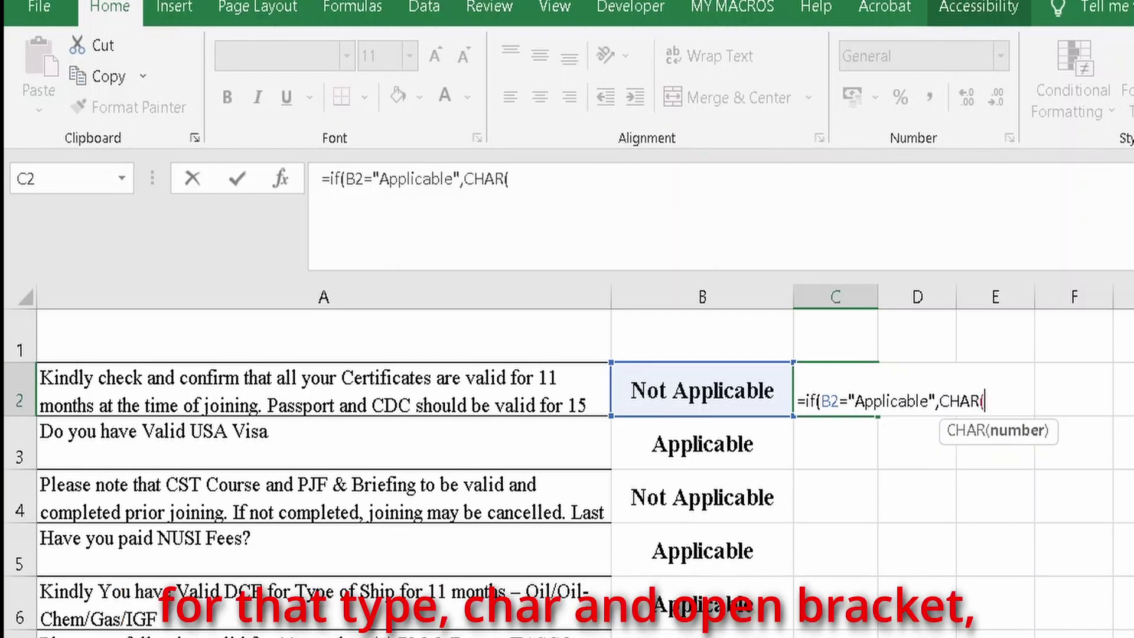
text(82)
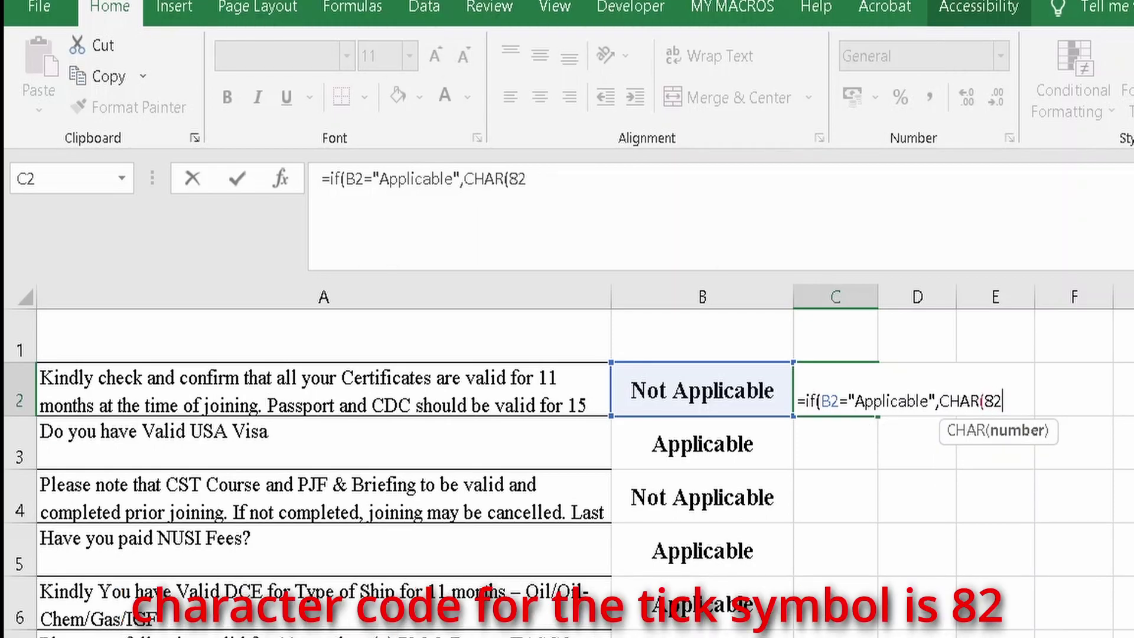
text())
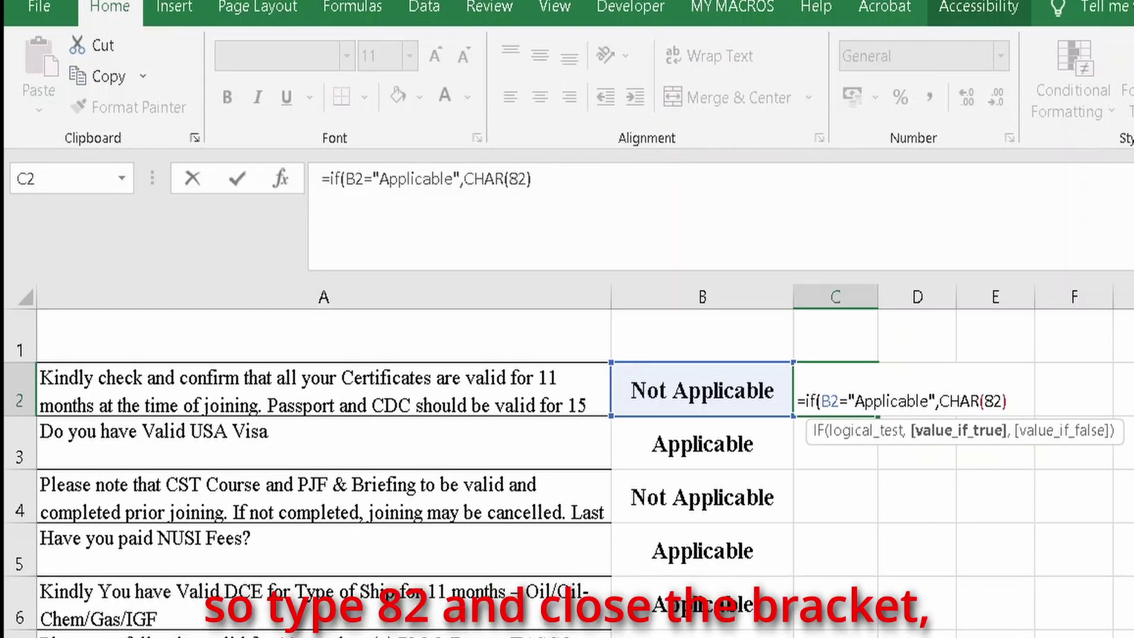
text(,)
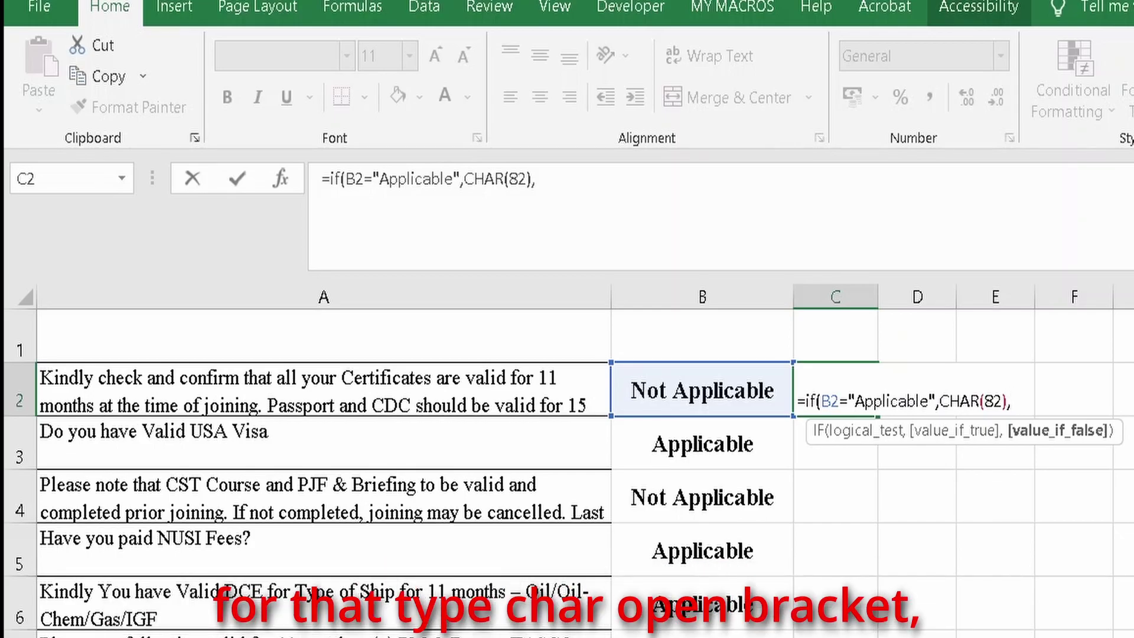
text(char)
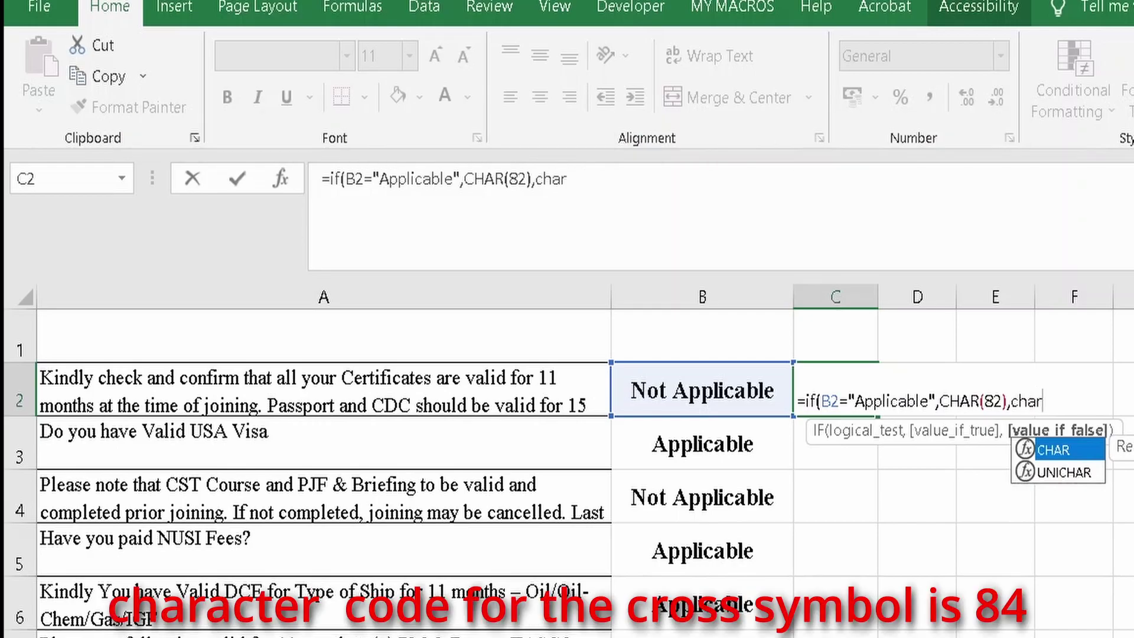
key(Tab)
text(84)
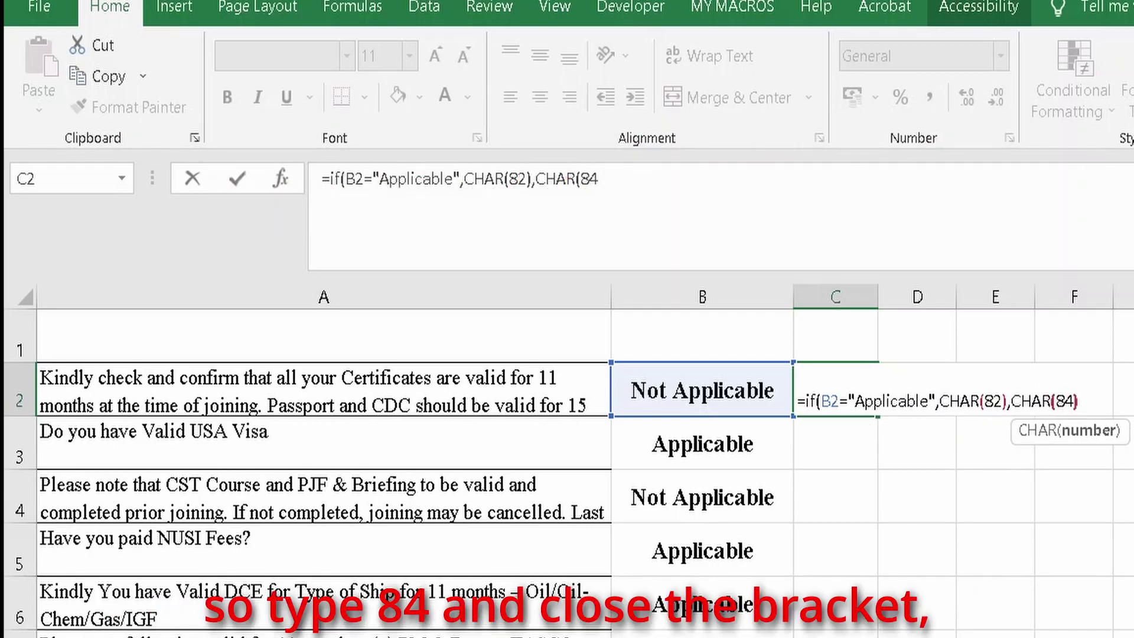
text())
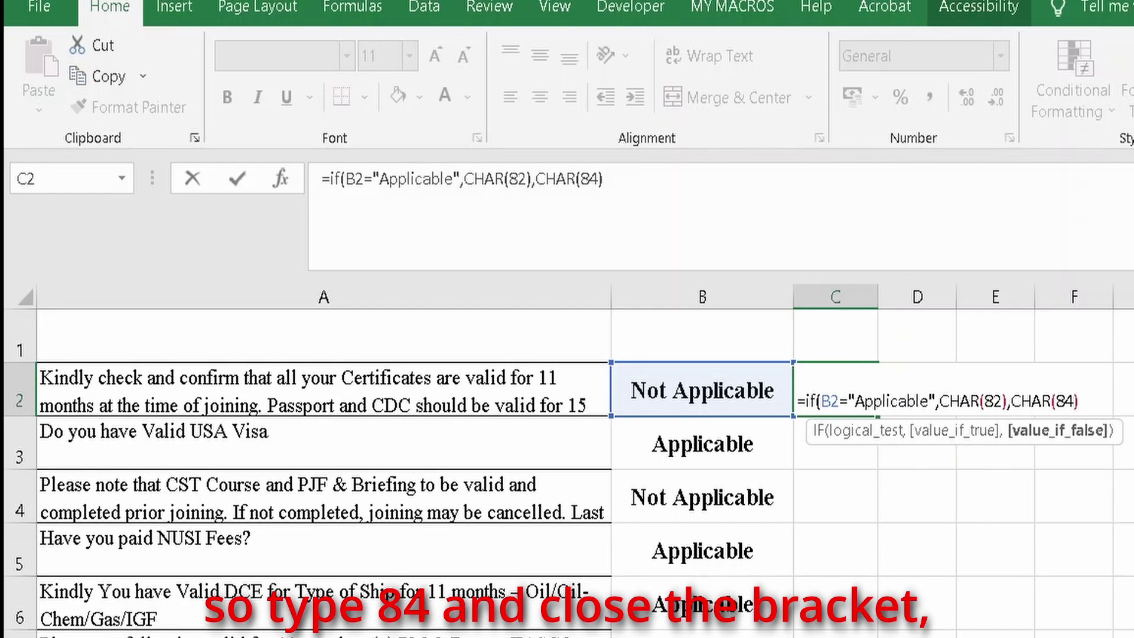
text())
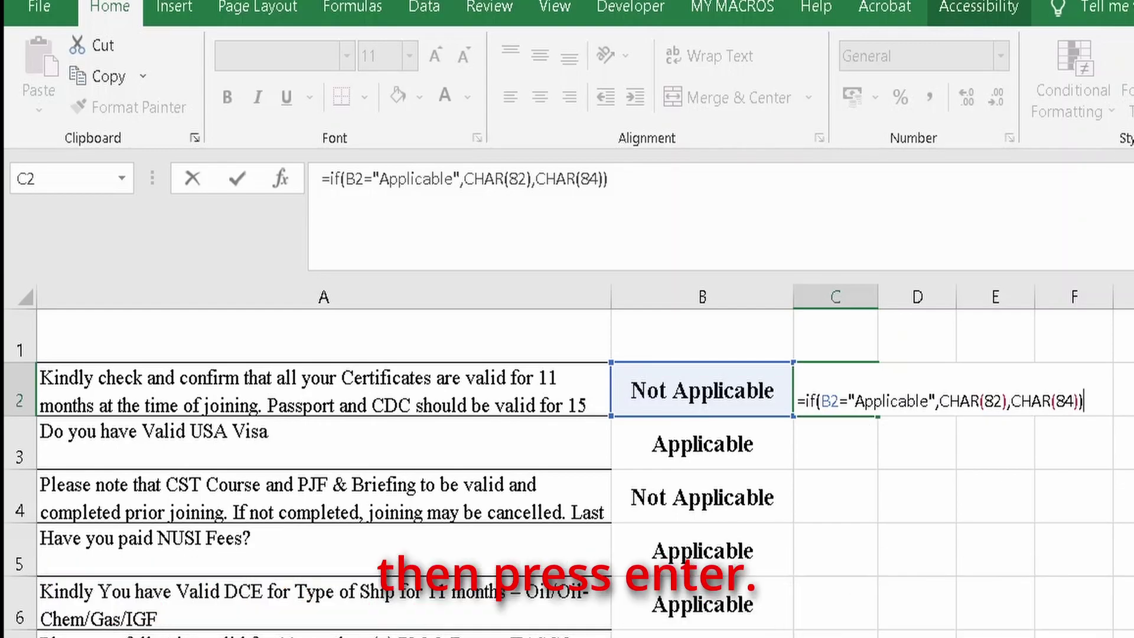
key(Return)
Set the font of cell C2 to Wingdings 2
click(835, 388)
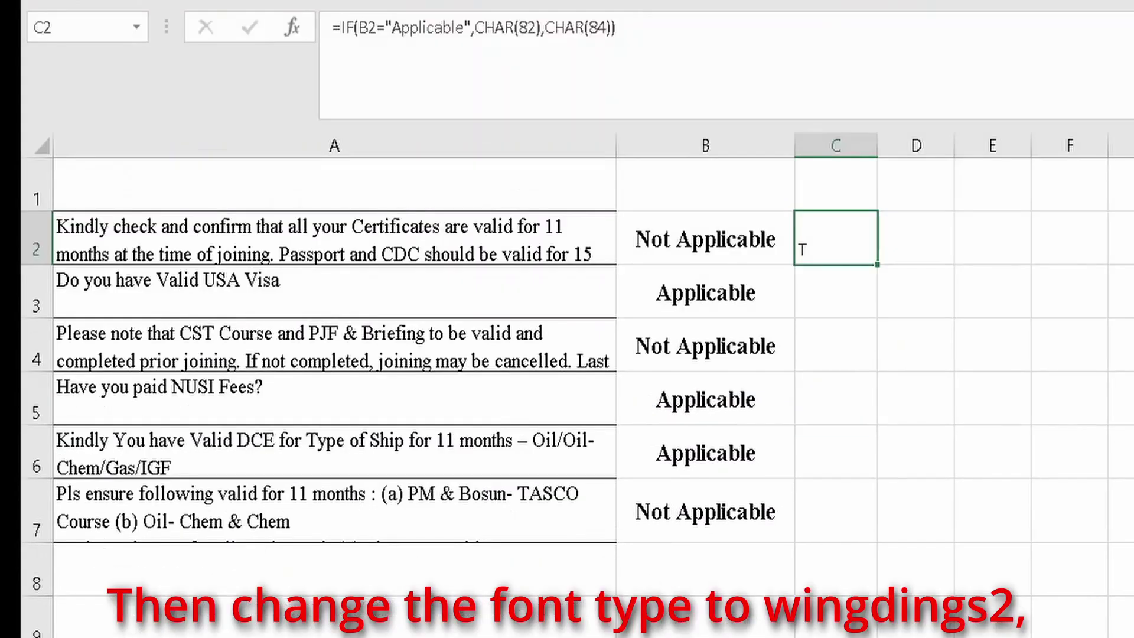
click(347, 56)
scroll(366, 419, down, 20)
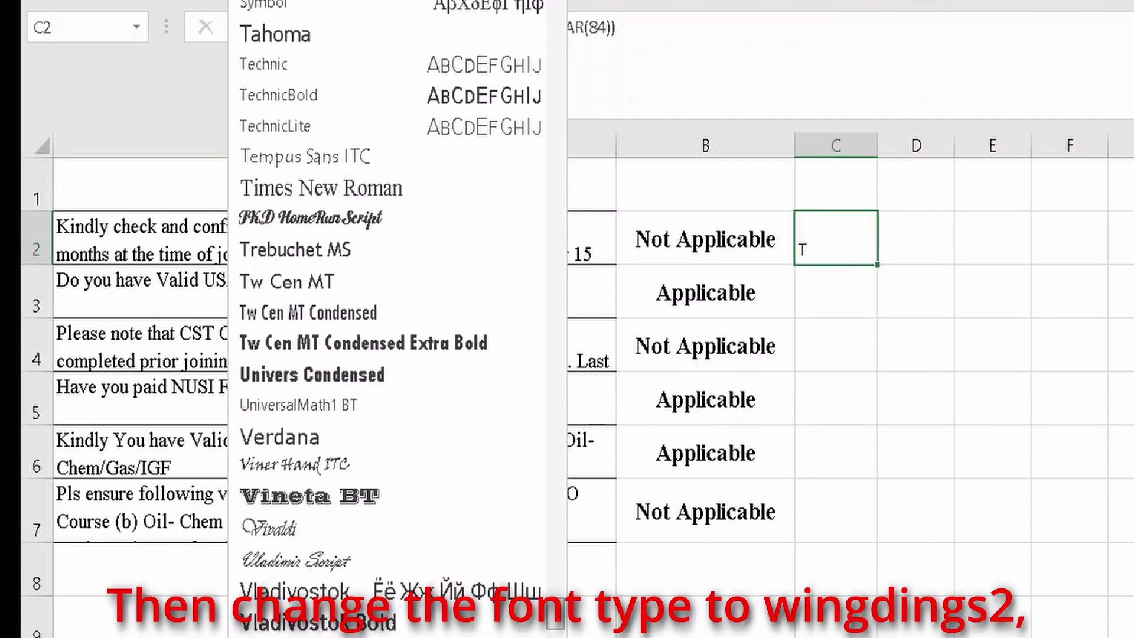
scroll(380, 256, down, 3)
click(278, 617)
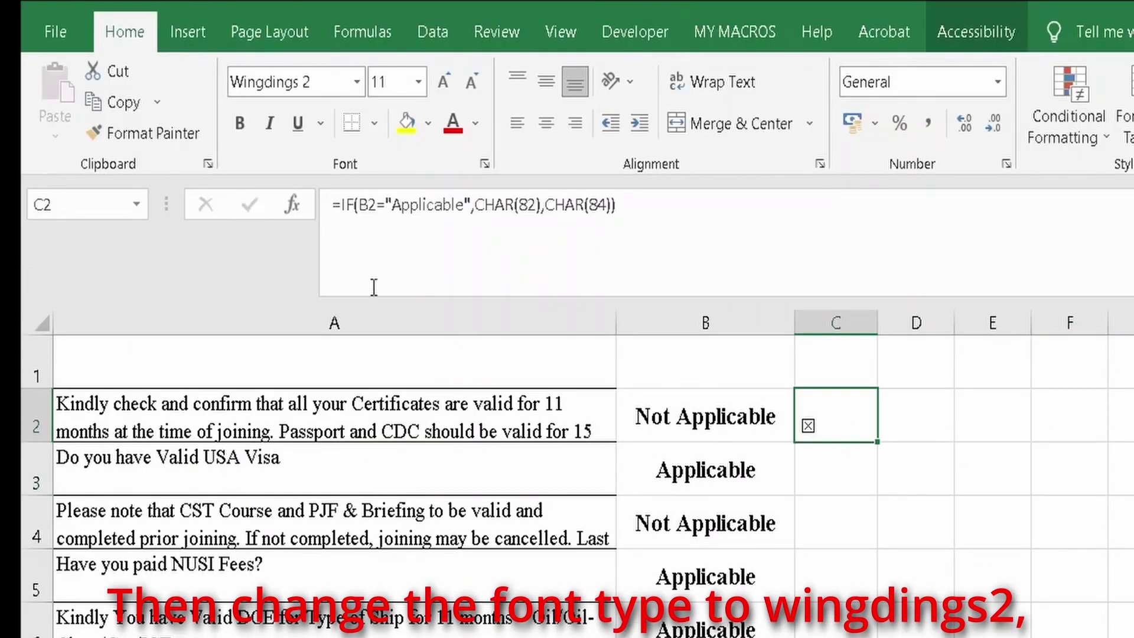
Make the symbol in cell C2 bold, centre it horizontally and vertically, and increase its font size
click(240, 123)
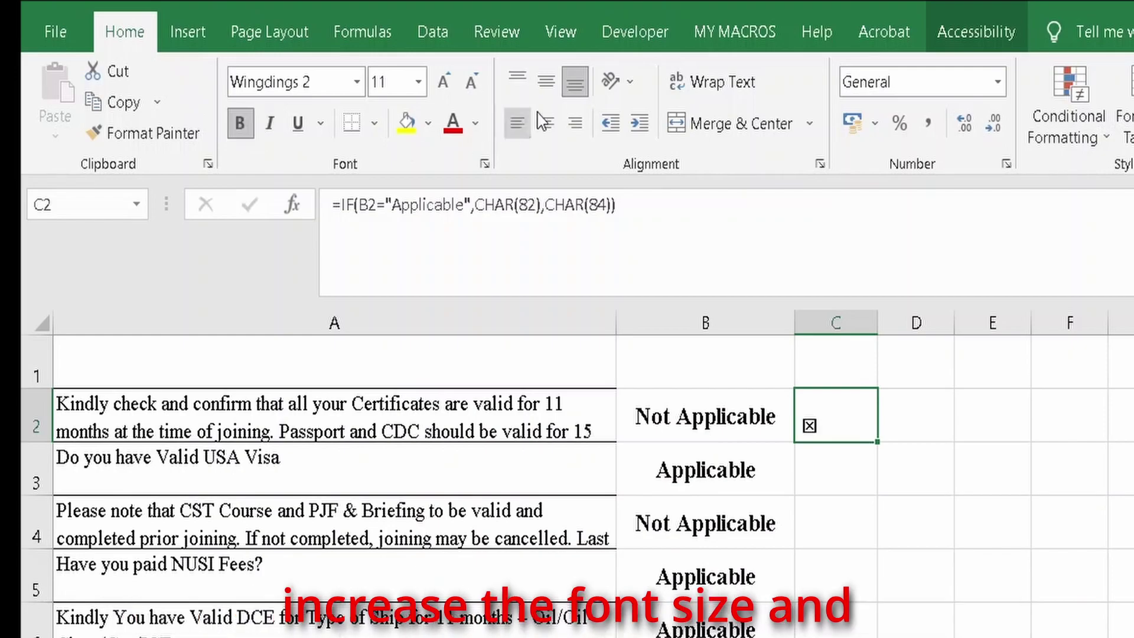
click(546, 123)
click(546, 82)
click(443, 81)
click(442, 81)
click(443, 81)
click(442, 81)
click(443, 82)
click(442, 82)
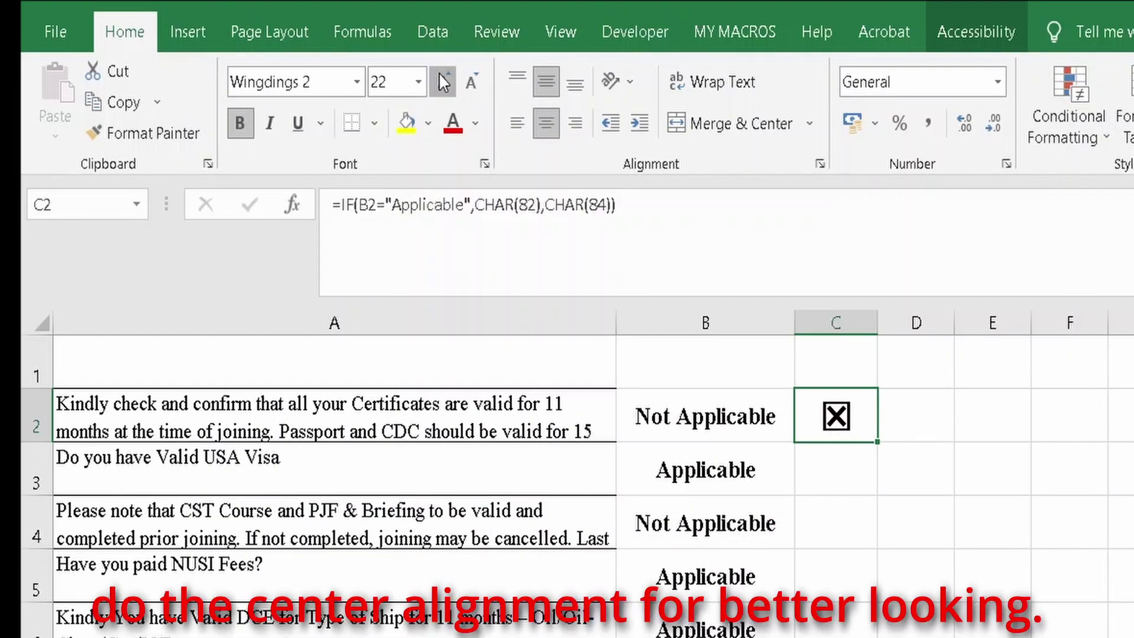
click(443, 82)
Fill the formula from cell C2 down to C7
click(860, 412)
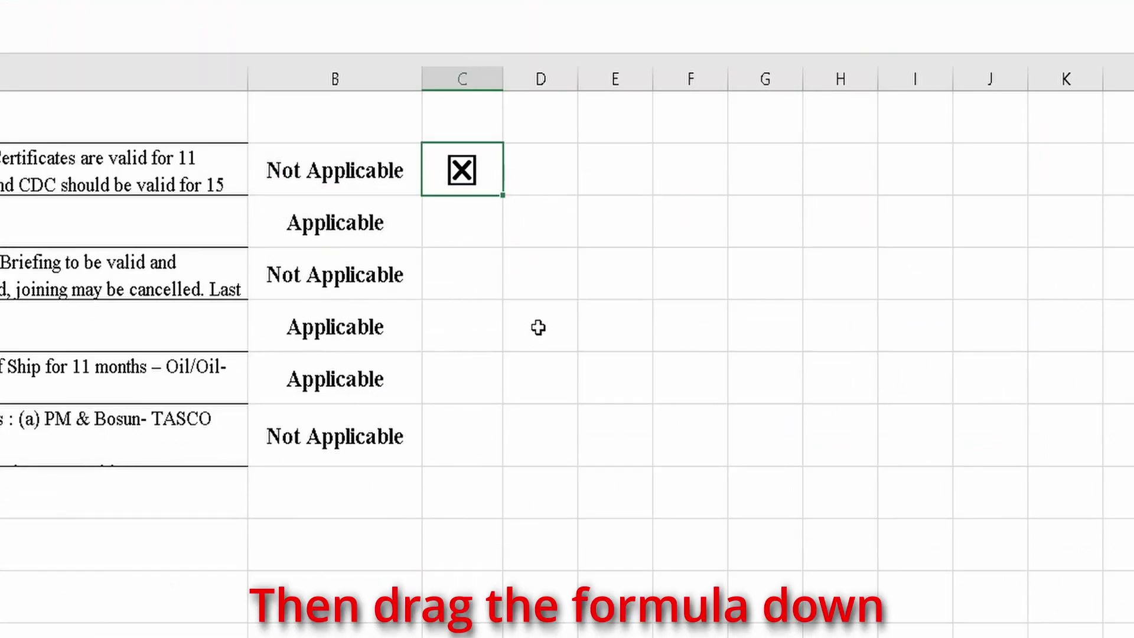
drag(502, 195, 488, 456)
click(726, 371)
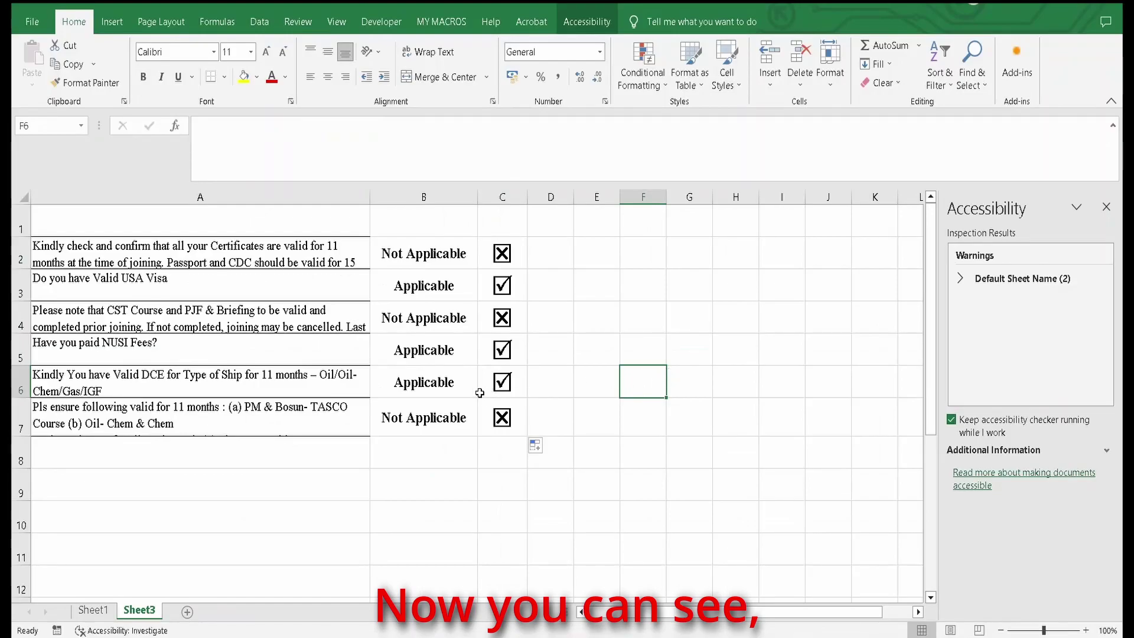
Choose Not Applicable from the drop-down lists in cells B6 and B5
click(395, 382)
click(432, 390)
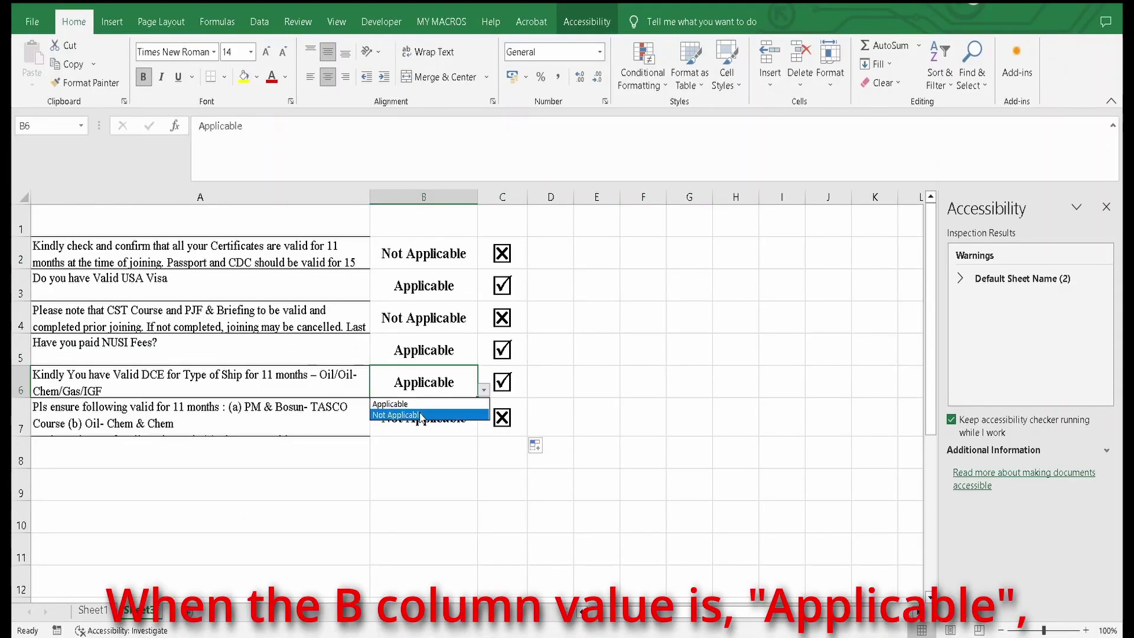
click(397, 415)
click(454, 354)
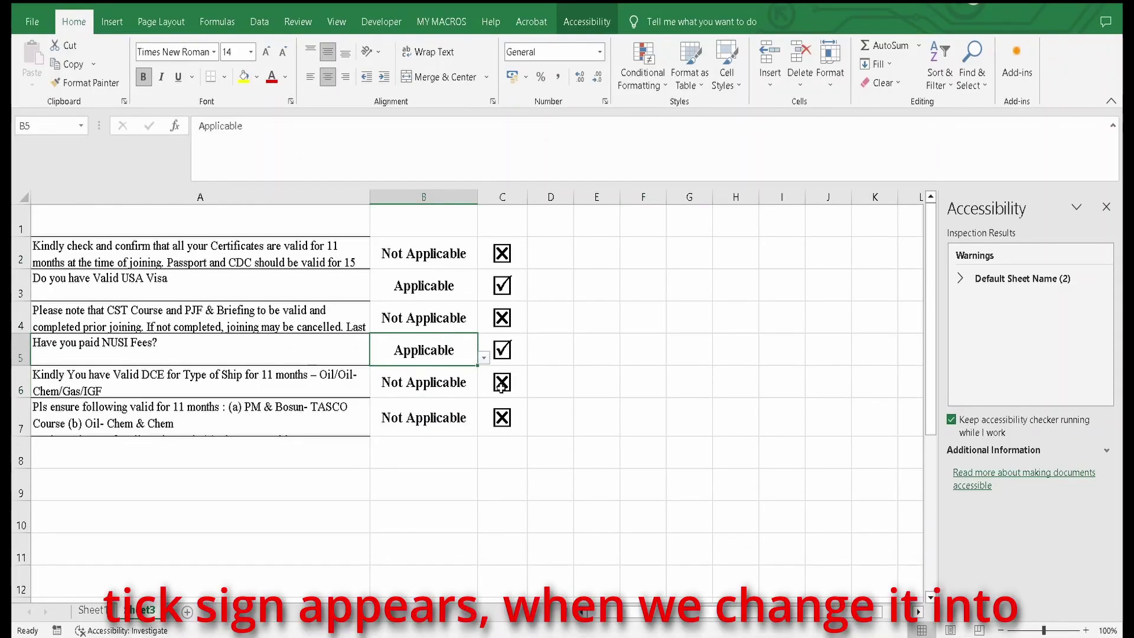
click(484, 358)
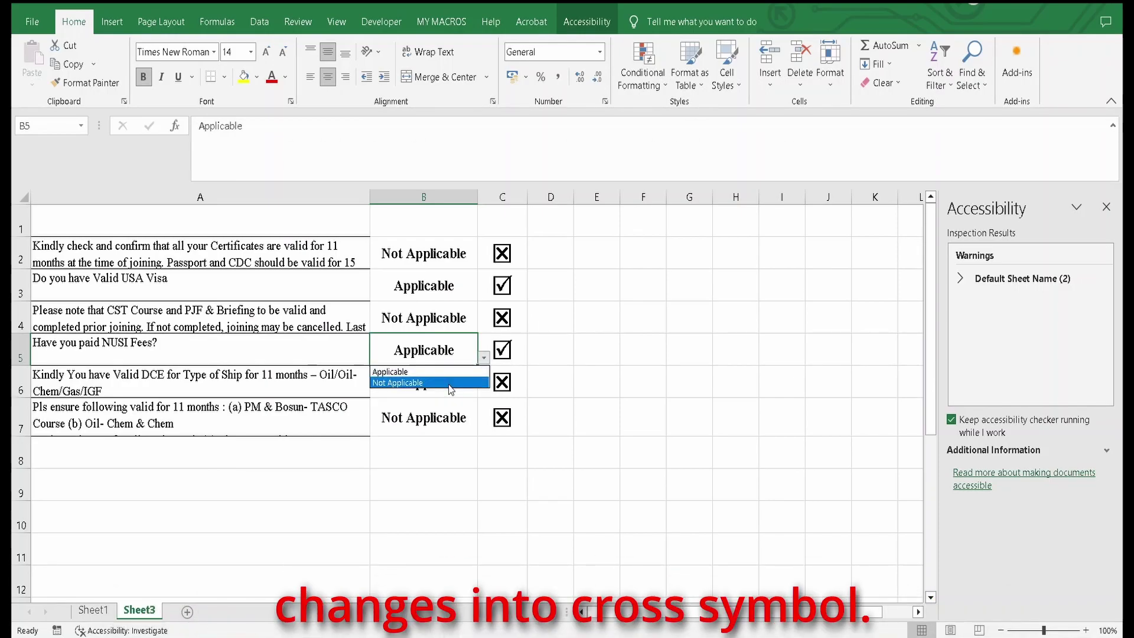
click(440, 383)
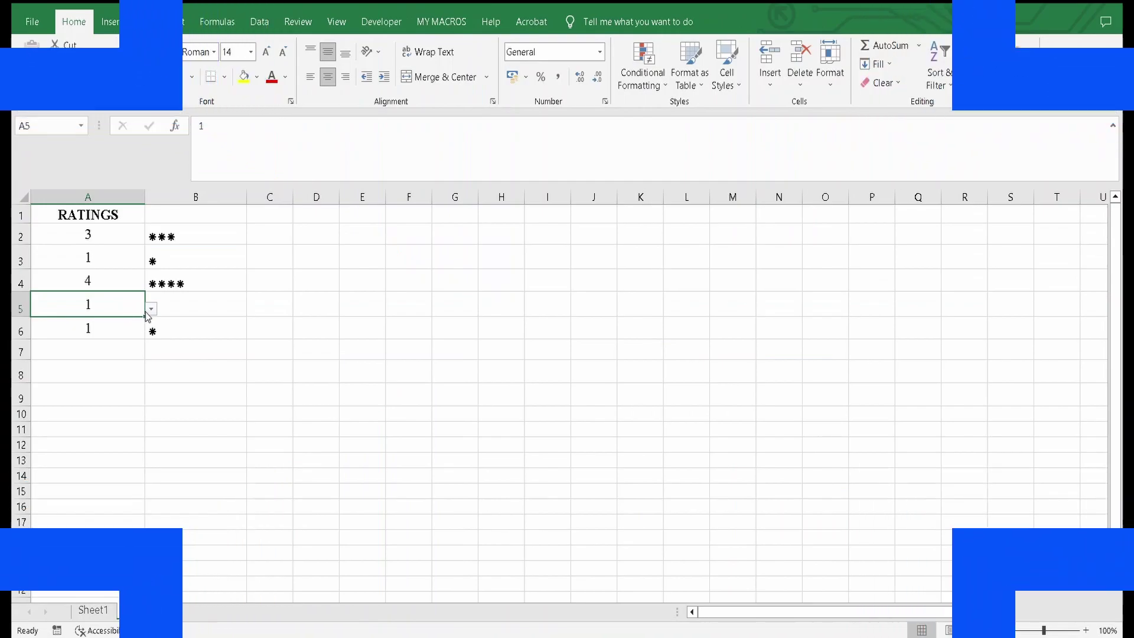
In the RATINGS workbook, choose rating 5 in cell A5 and rating 4 in cell A6
click(151, 308)
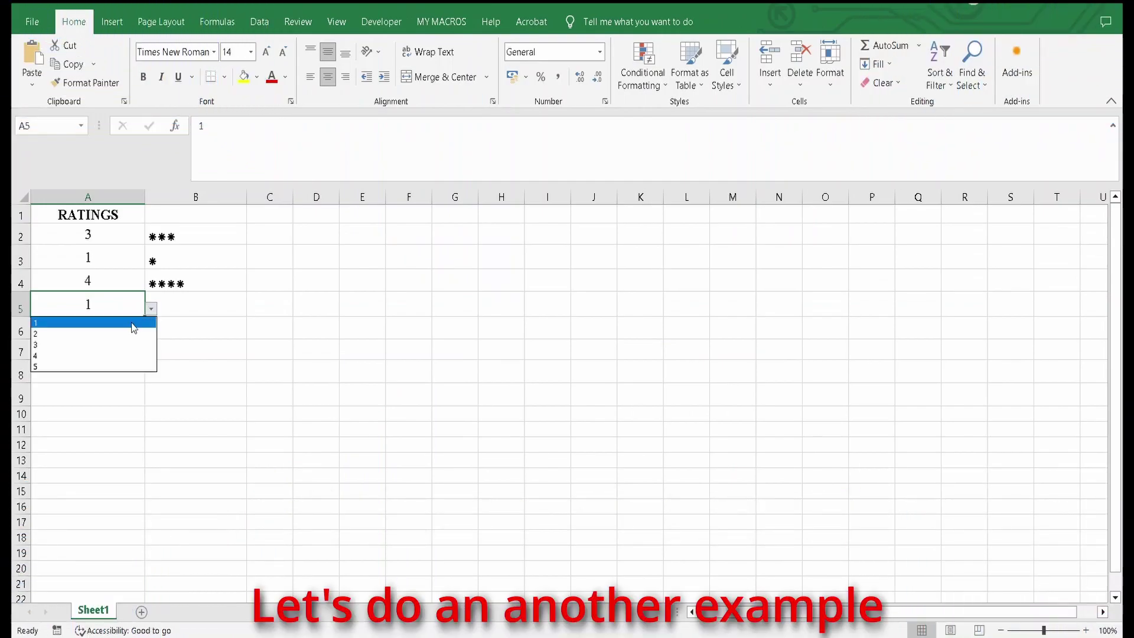
click(101, 366)
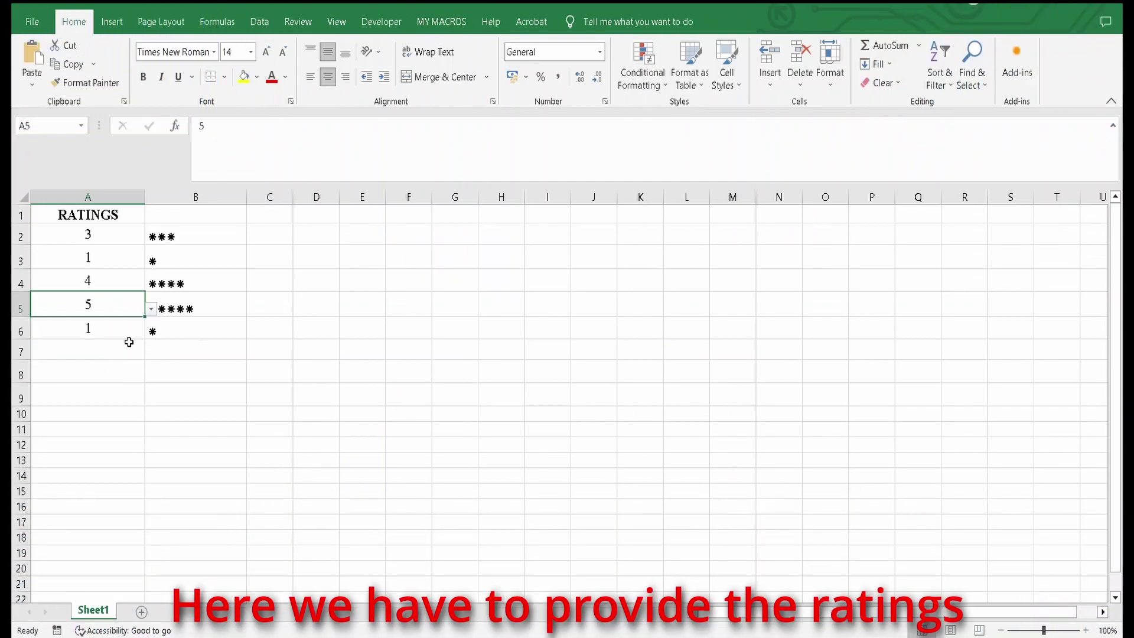
click(108, 330)
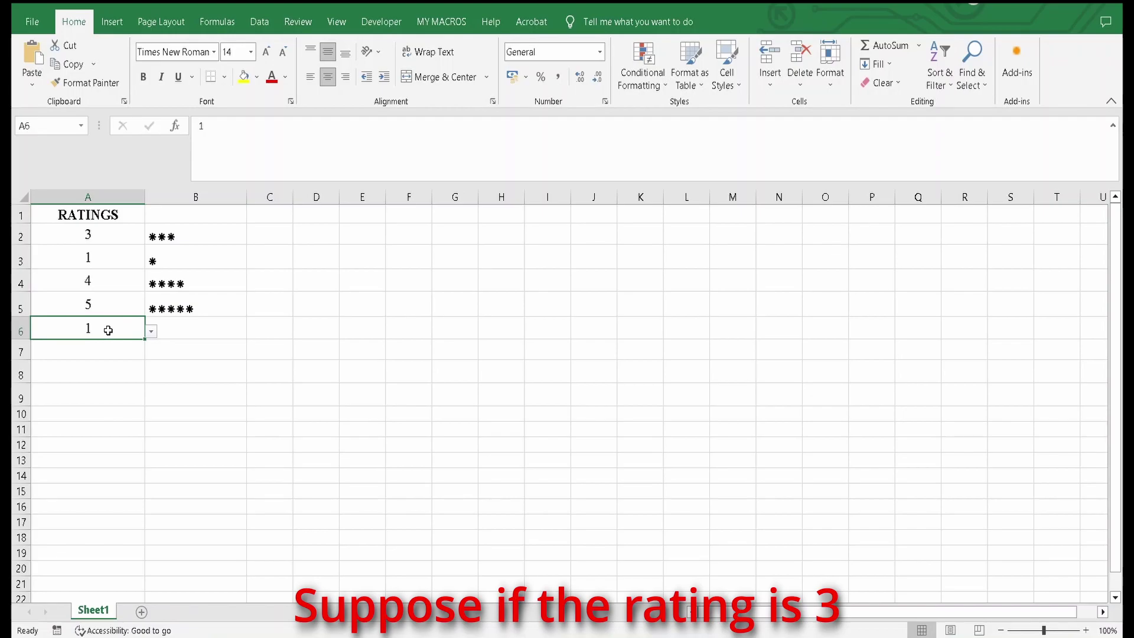
click(152, 332)
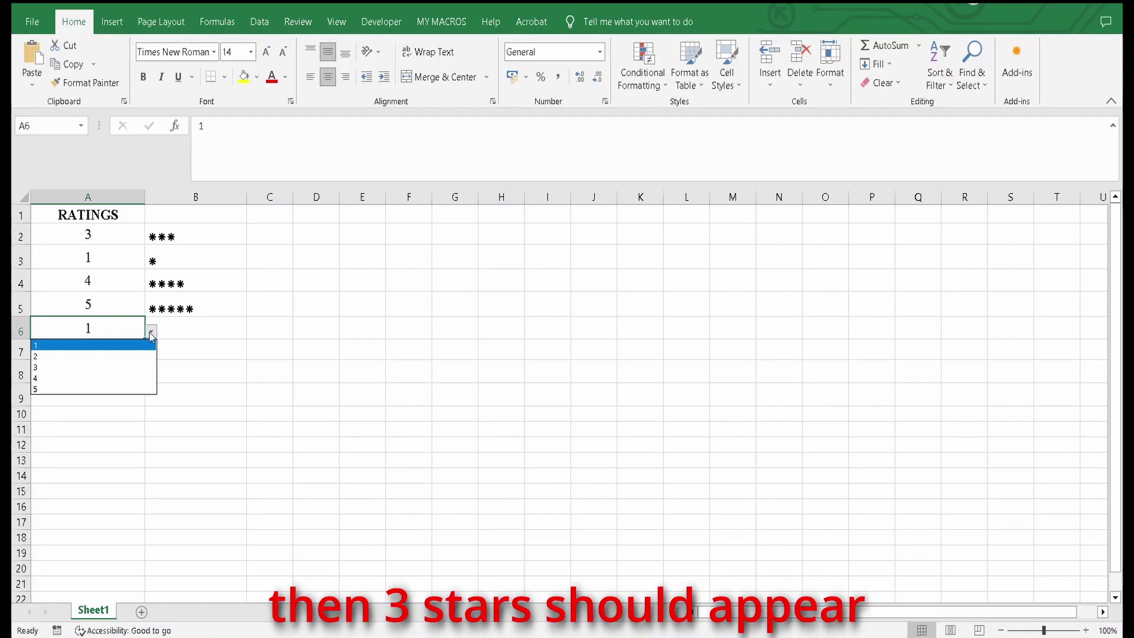
click(99, 380)
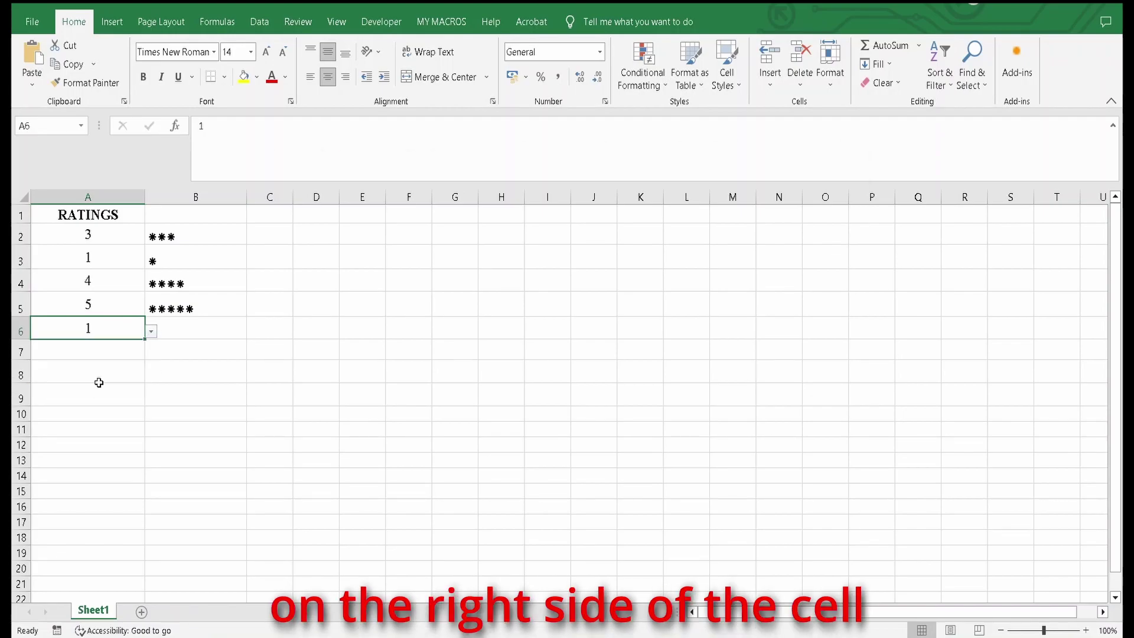
click(203, 352)
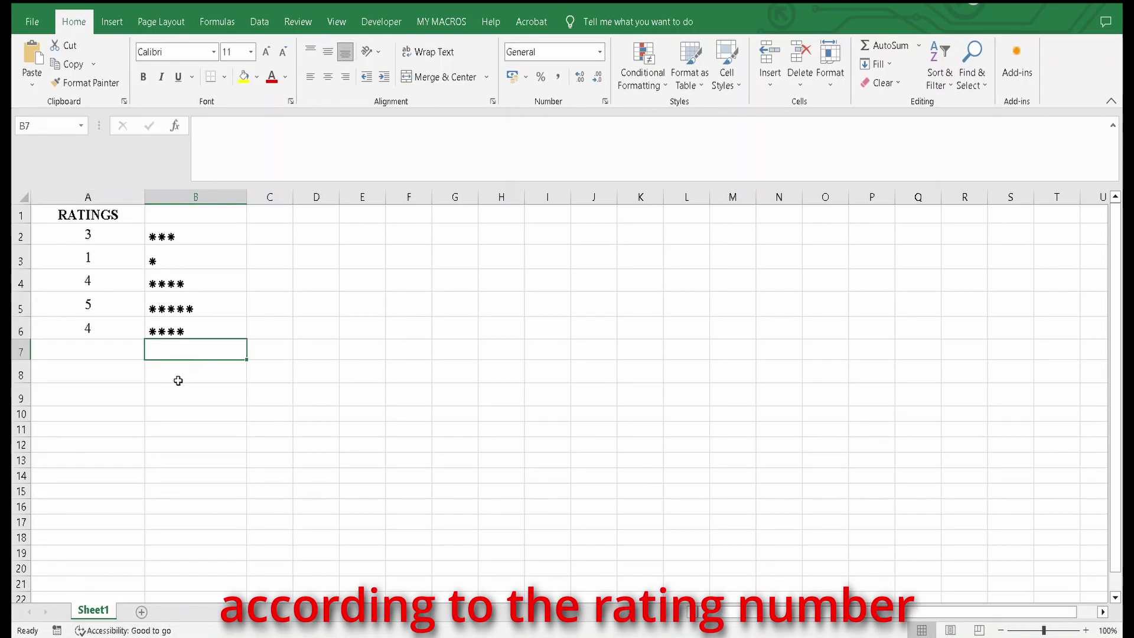
Add a list data validation to cell A2 with the source values 1,2,3,4,5
click(177, 332)
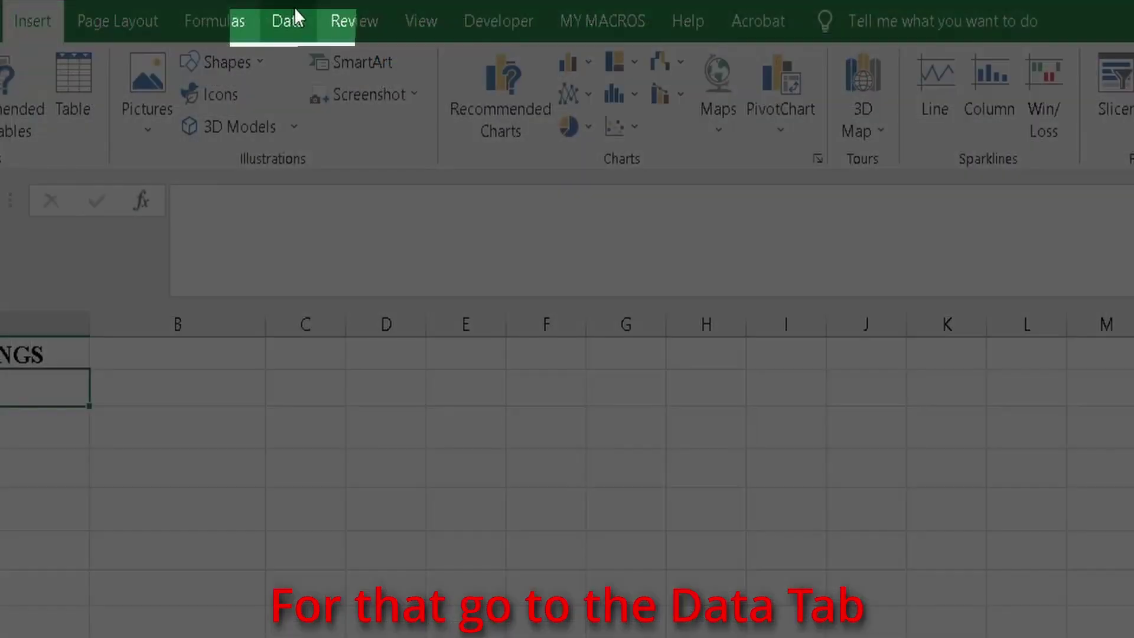
click(266, 24)
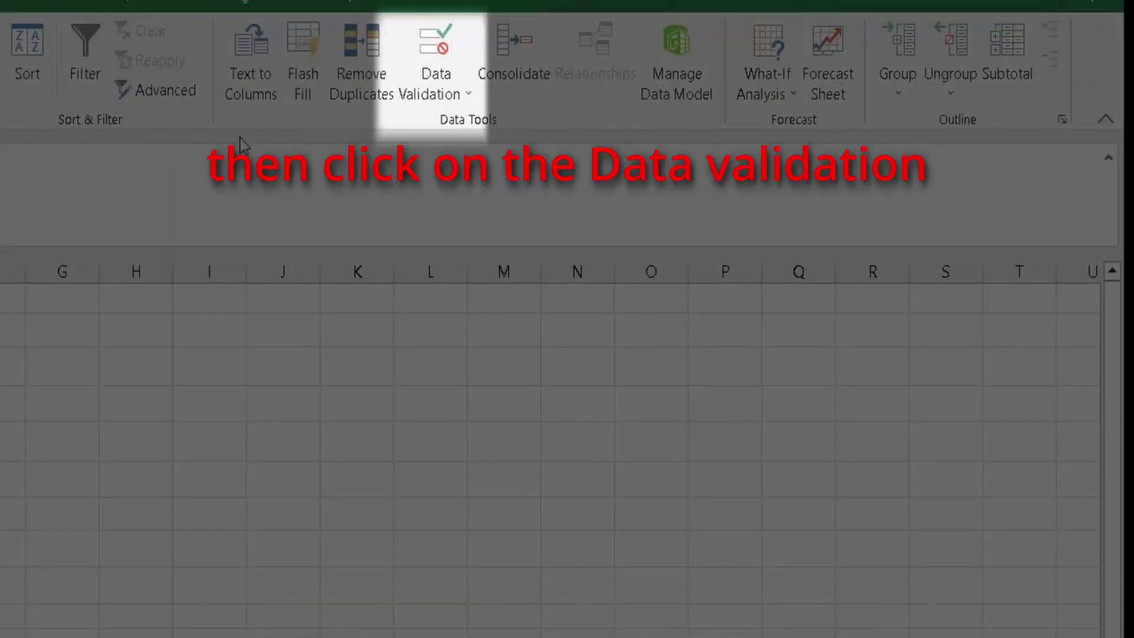
click(466, 101)
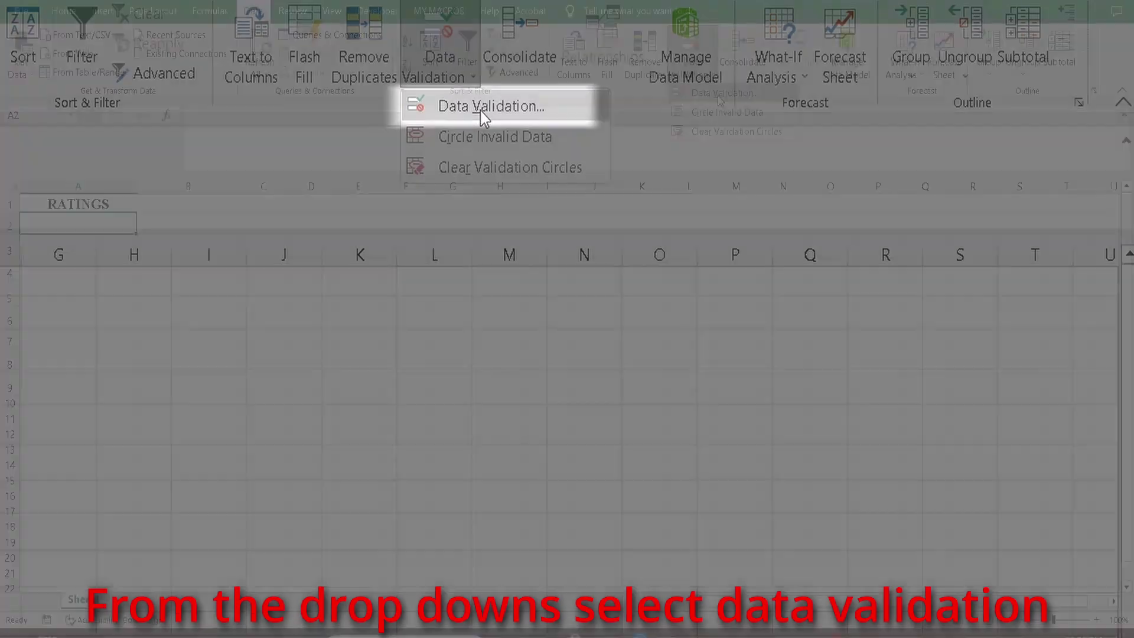
click(480, 111)
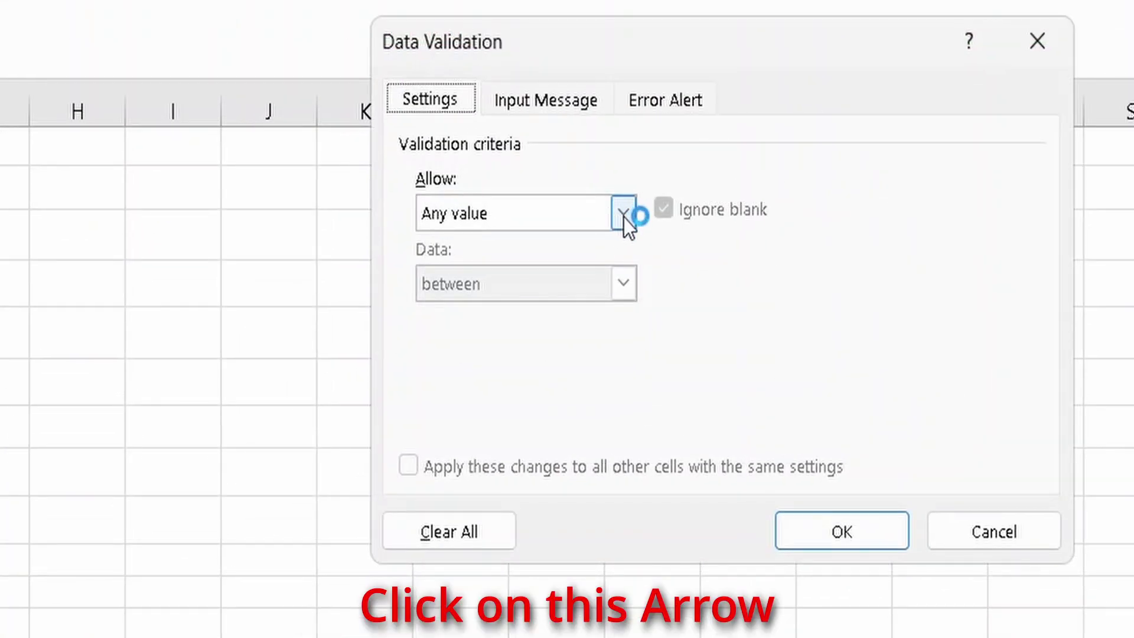
click(624, 217)
click(533, 313)
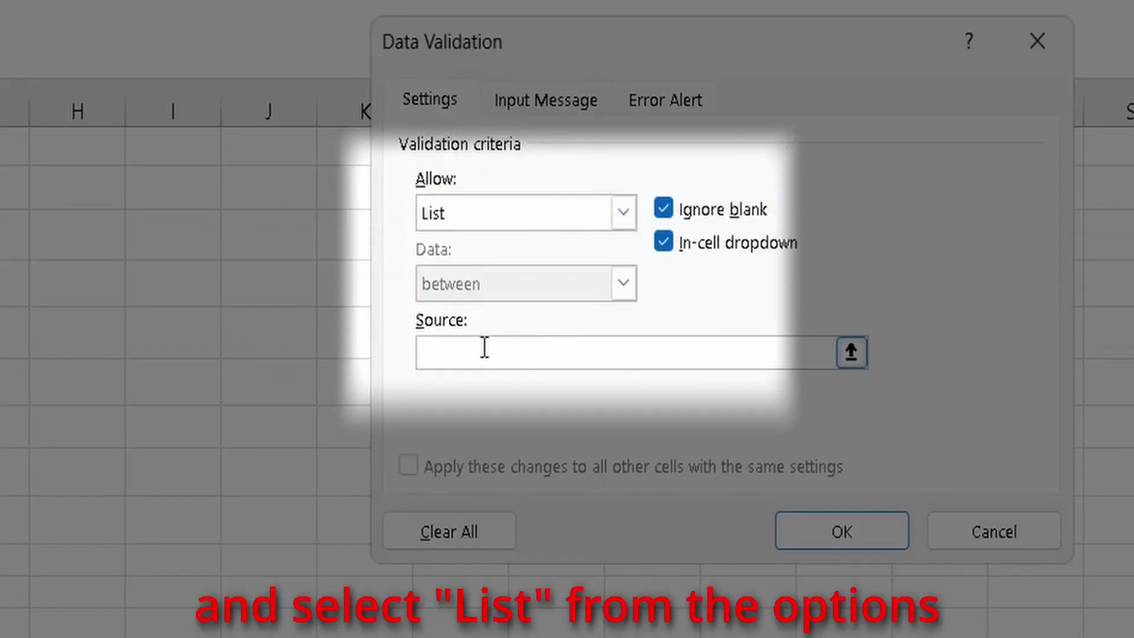
click(473, 344)
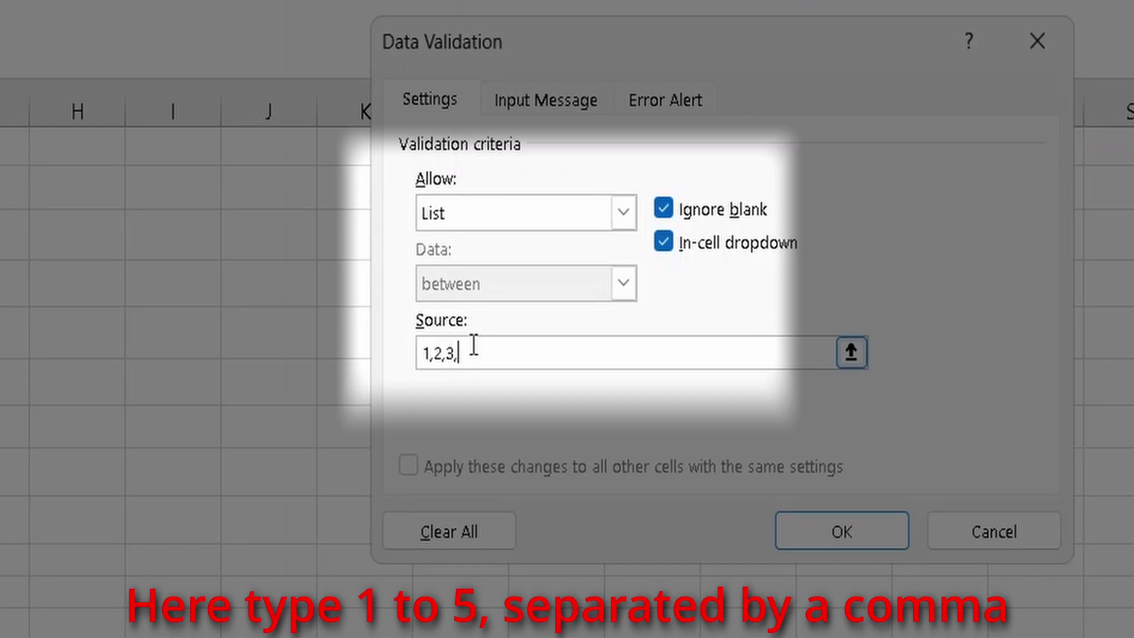
text(1,2,3,4,5)
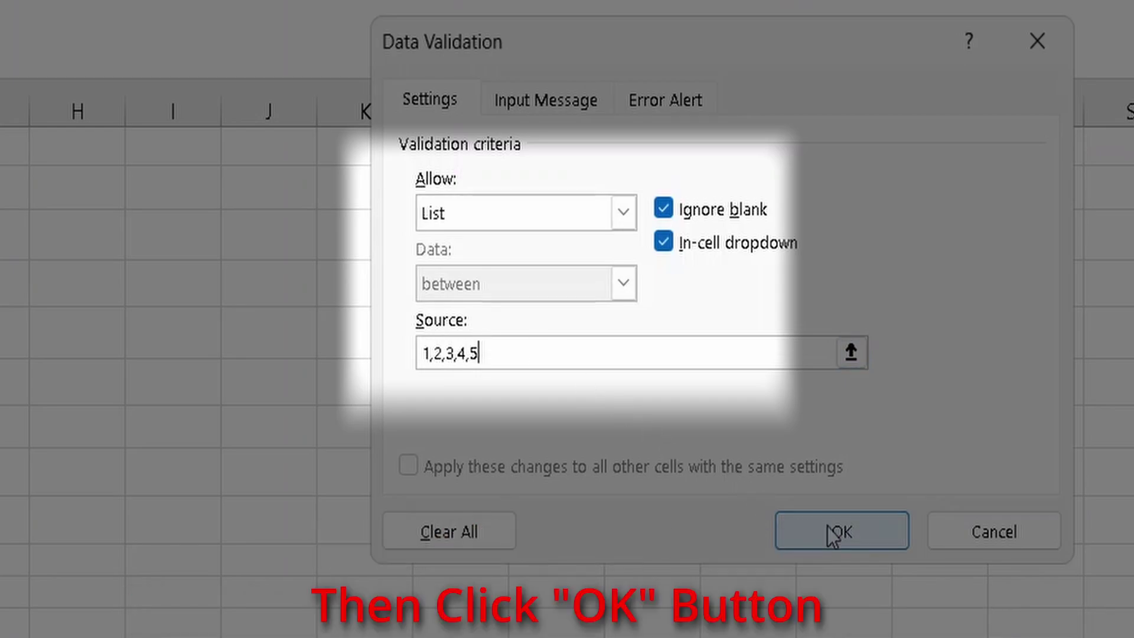
click(842, 532)
Choose rating 1 from the drop-down list in cell A2 and fill it down to A6
click(248, 133)
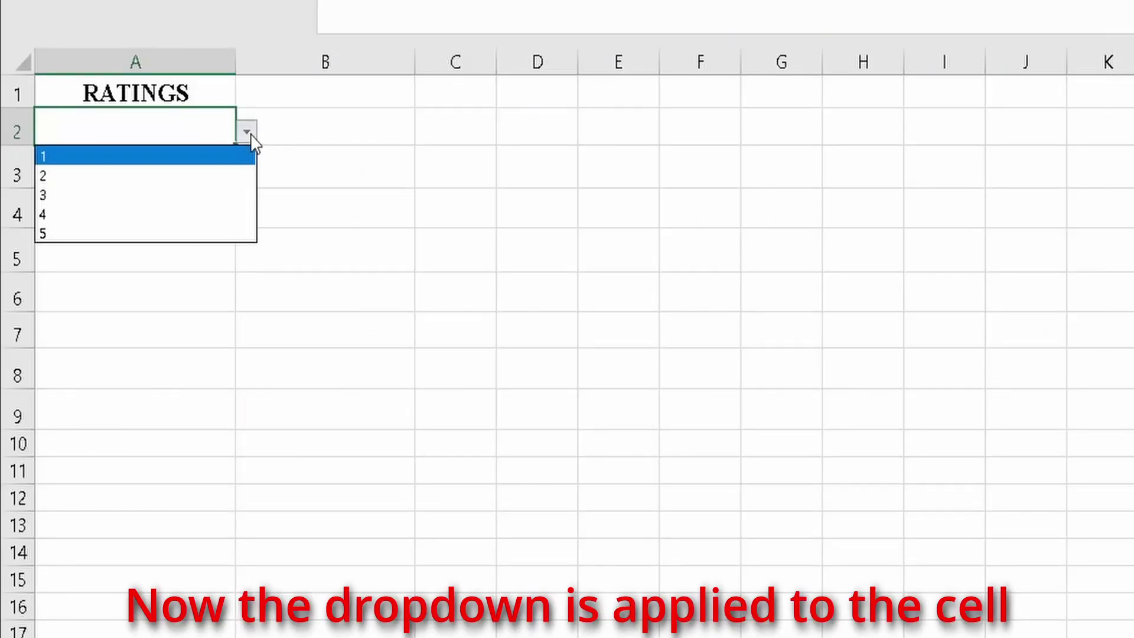
click(189, 157)
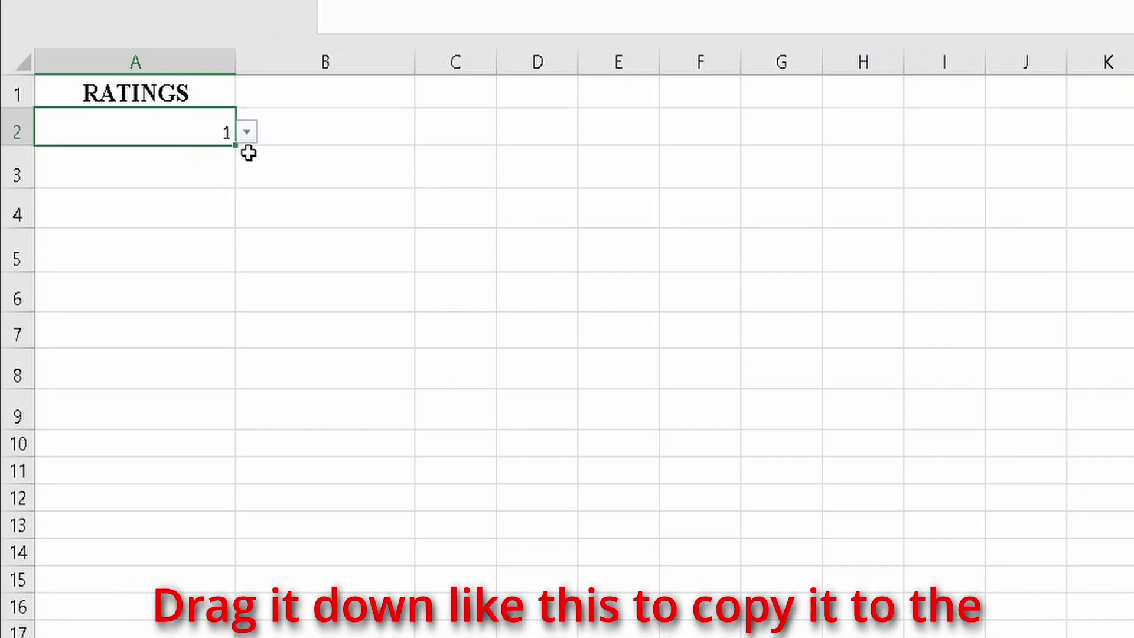
drag(236, 146, 220, 286)
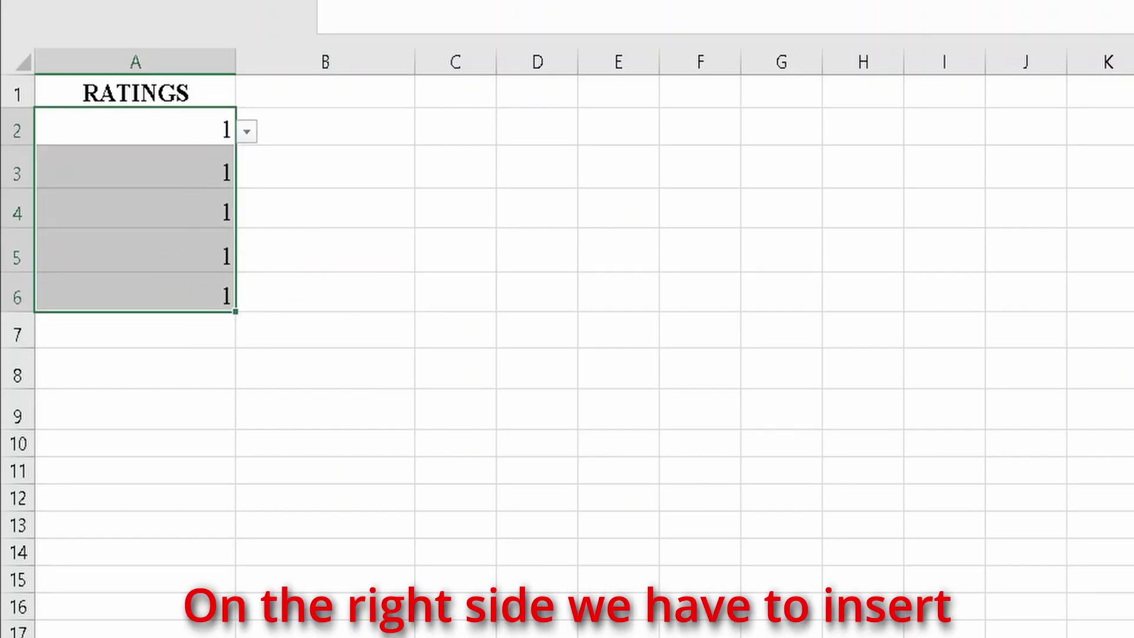
Change the rating in cell A2 to 3 using its drop-down list, then select cell B2
click(395, 164)
click(288, 134)
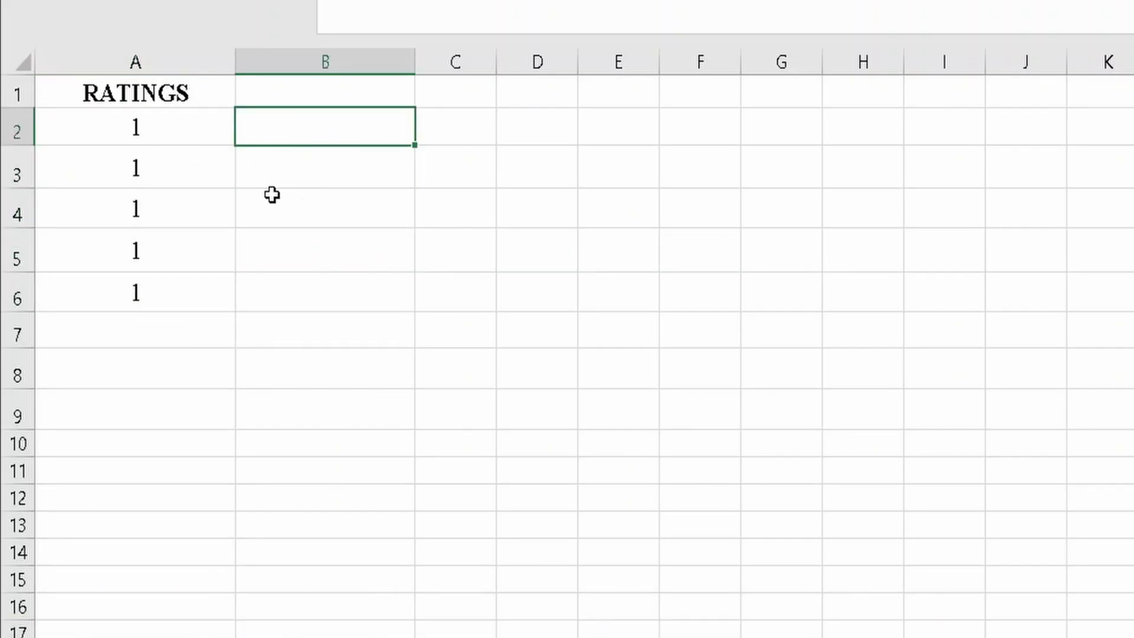
click(169, 132)
click(247, 131)
click(169, 205)
click(304, 133)
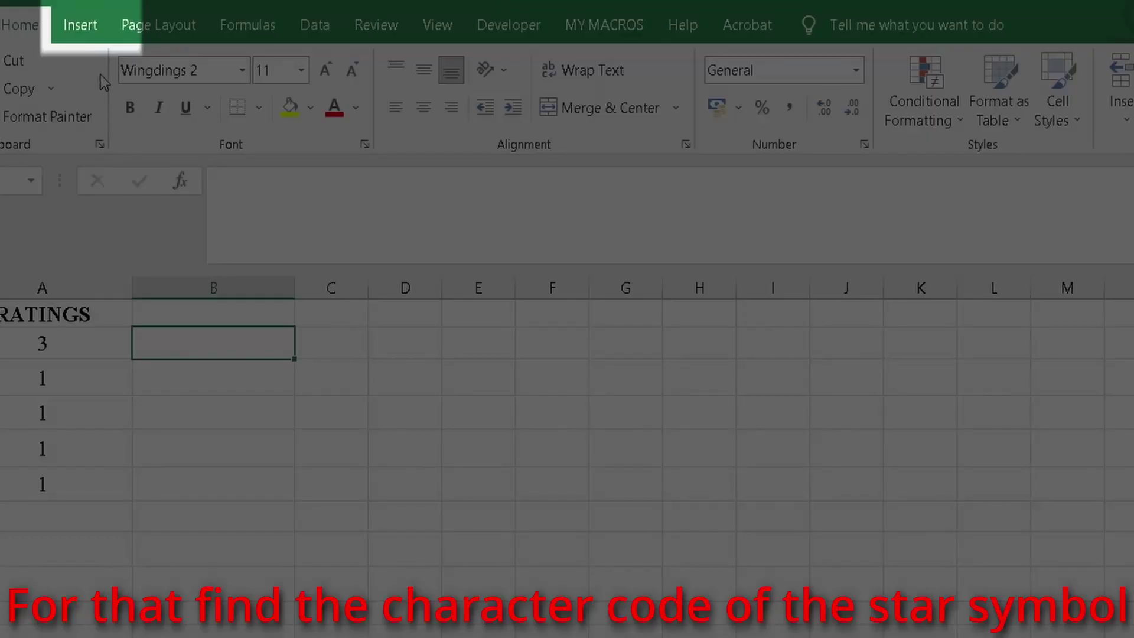
Look up the character code of the bold eight-pointed star symbol in the Wingdings 2 font without inserting it
click(82, 26)
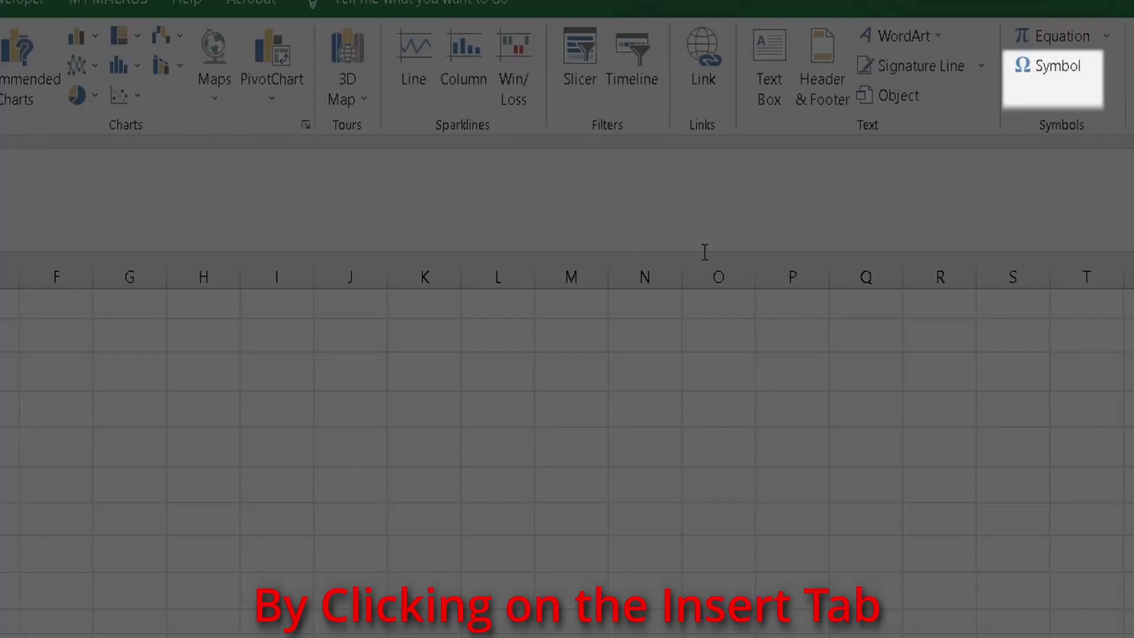
click(1050, 67)
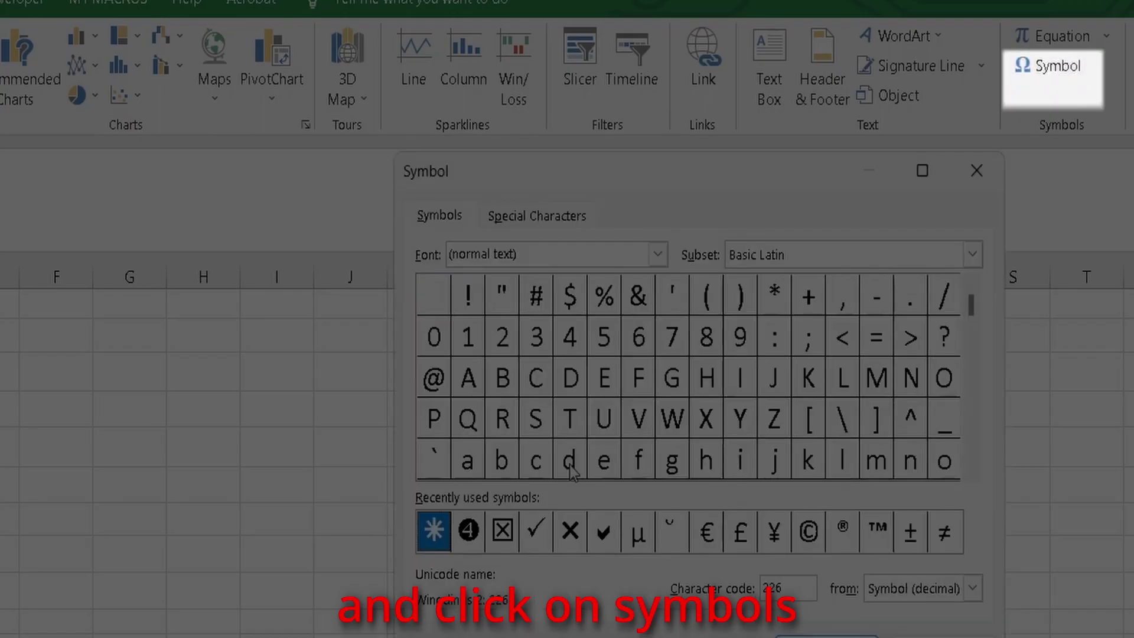
click(647, 82)
scroll(502, 227, down, 3)
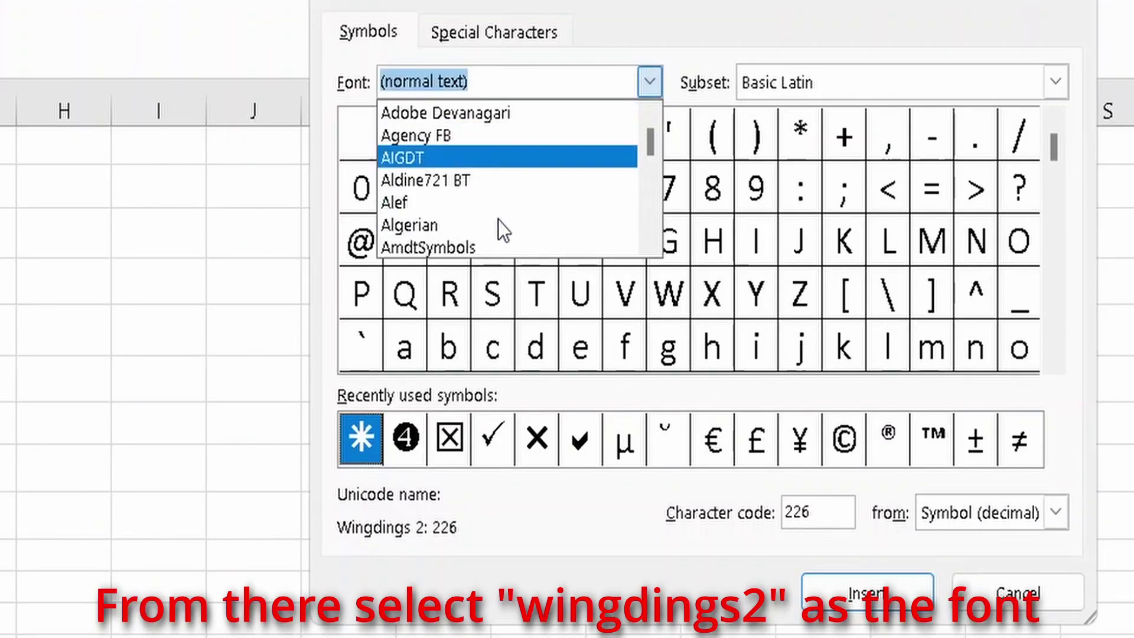
text(WE)
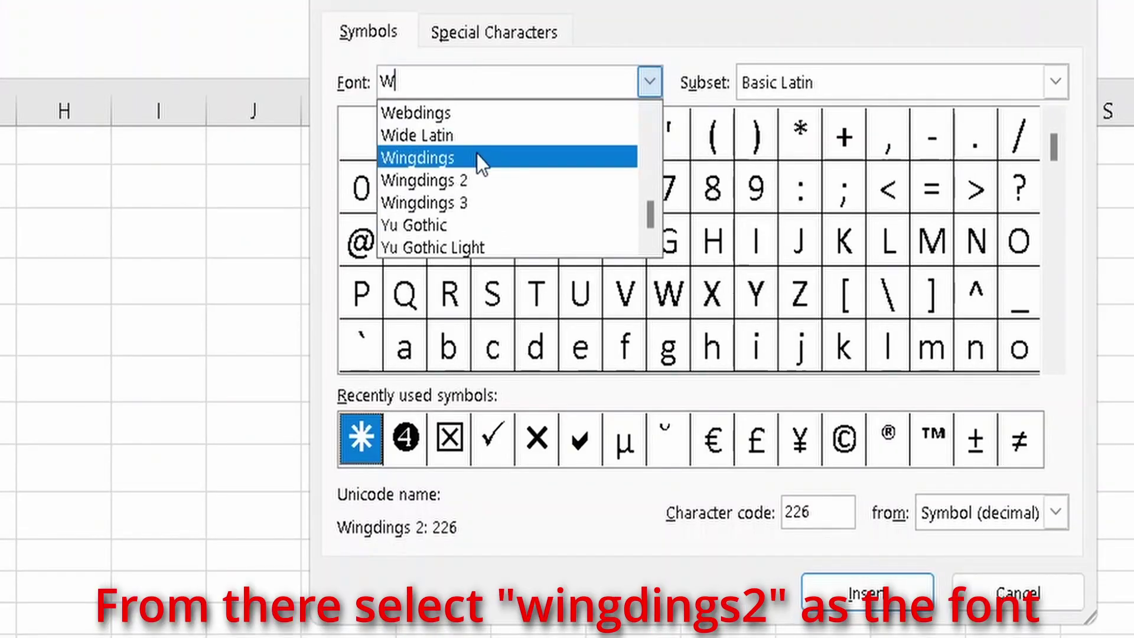
click(459, 189)
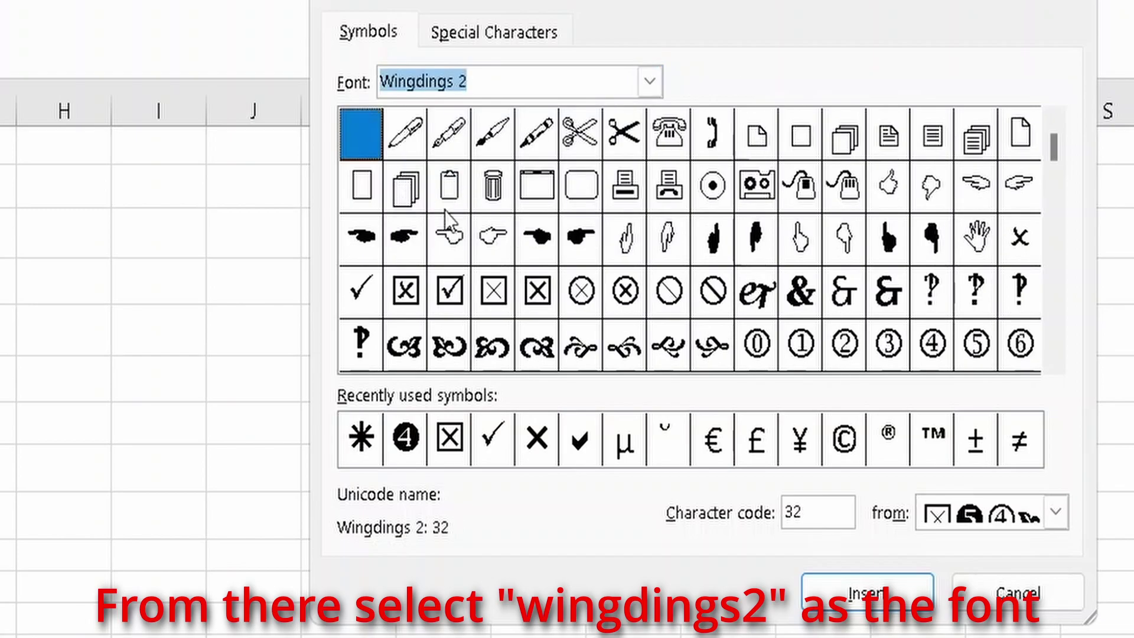
drag(1053, 151, 1067, 313)
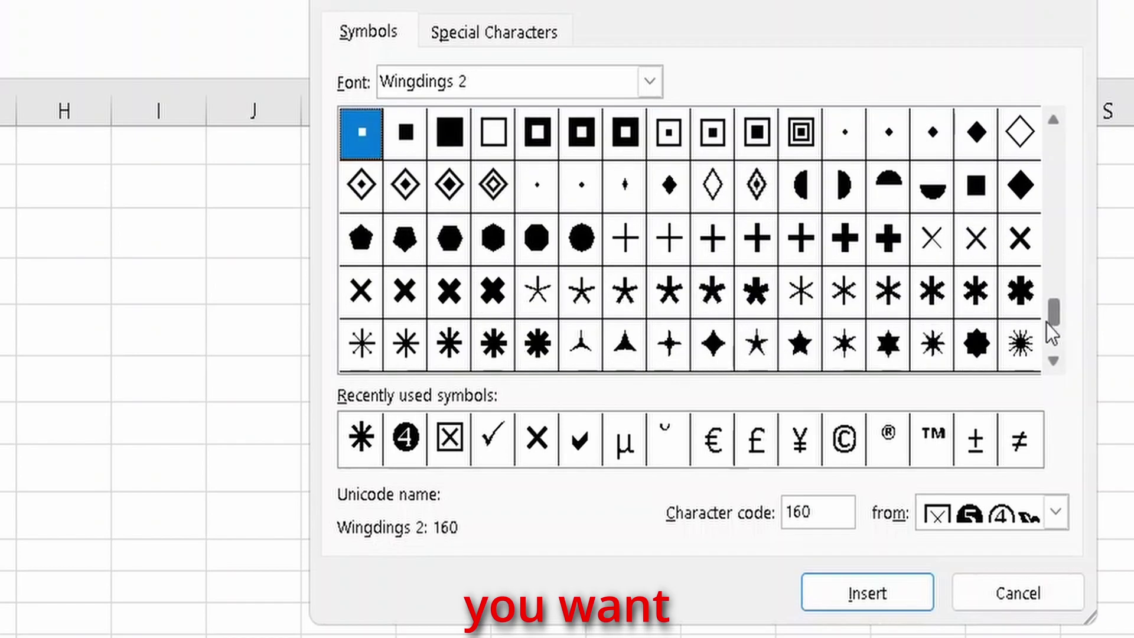
click(495, 352)
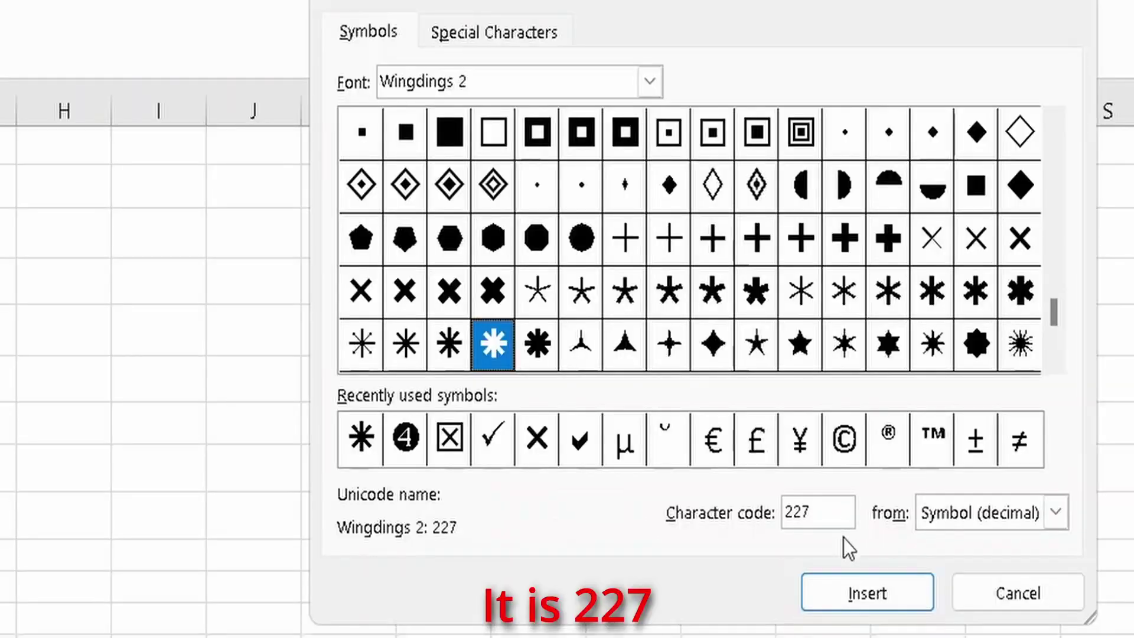
click(1016, 592)
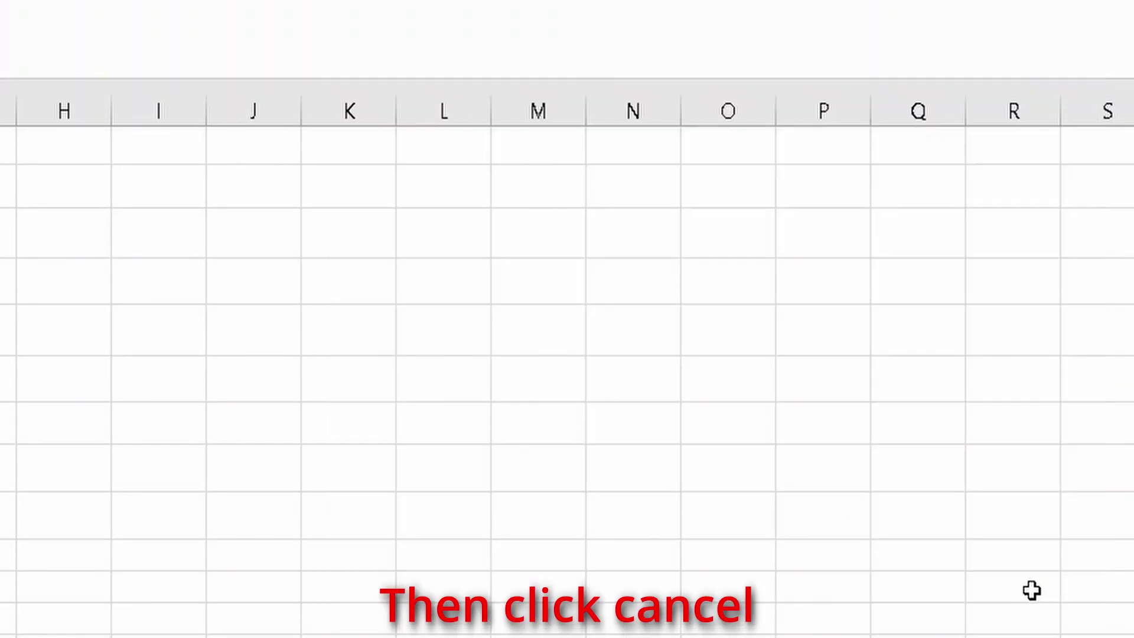
text(=)
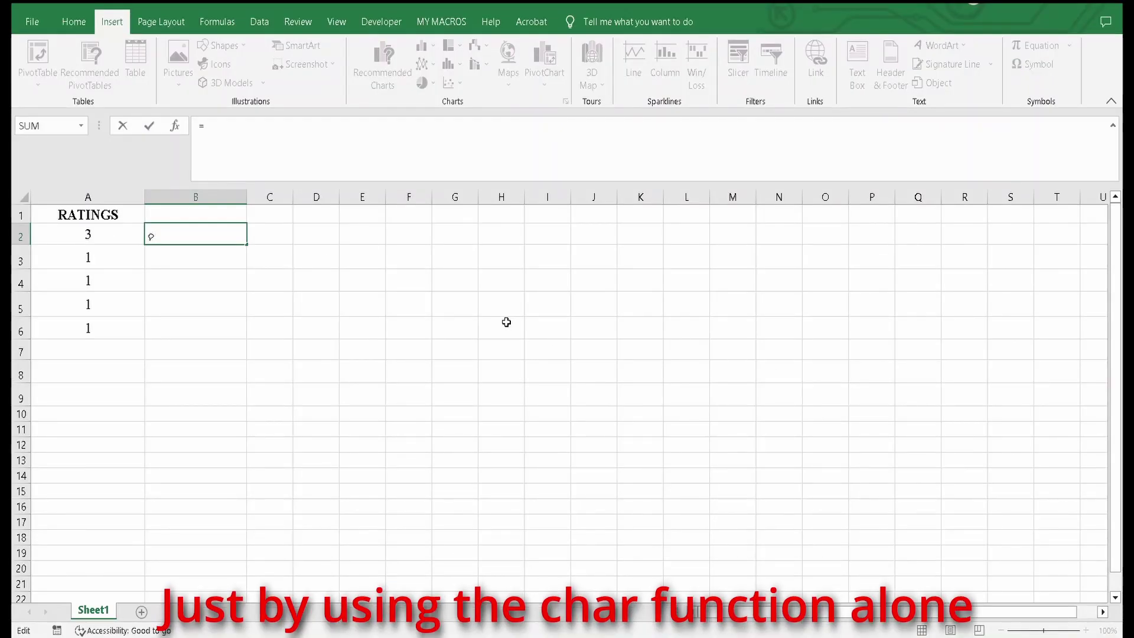
text(R)
key(BackSpace)
key(BackSpace)
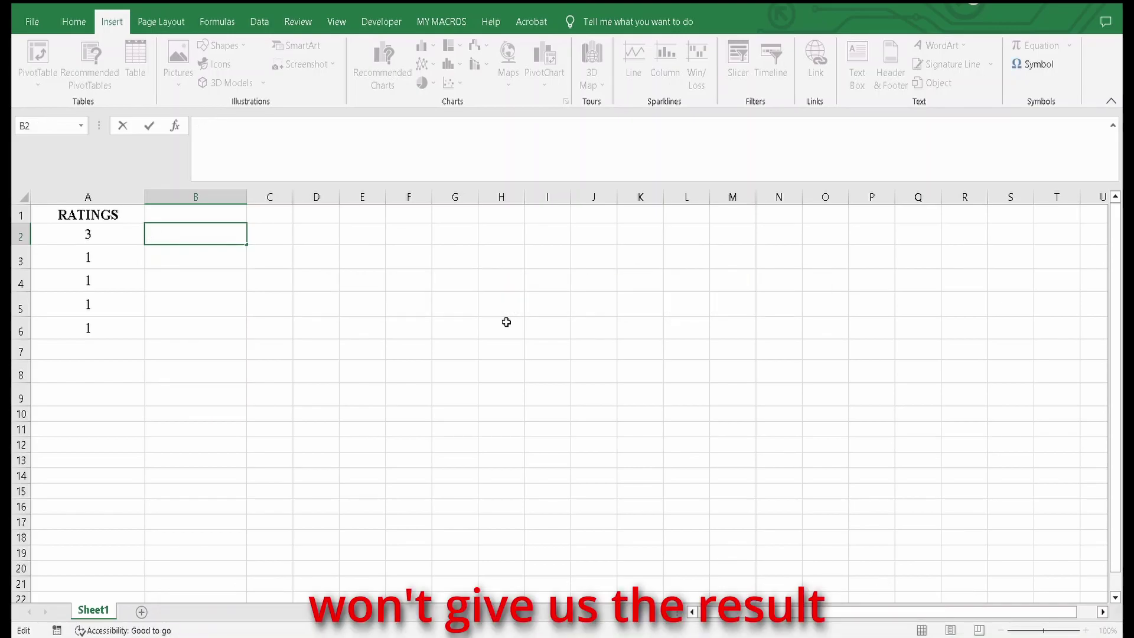
click(71, 24)
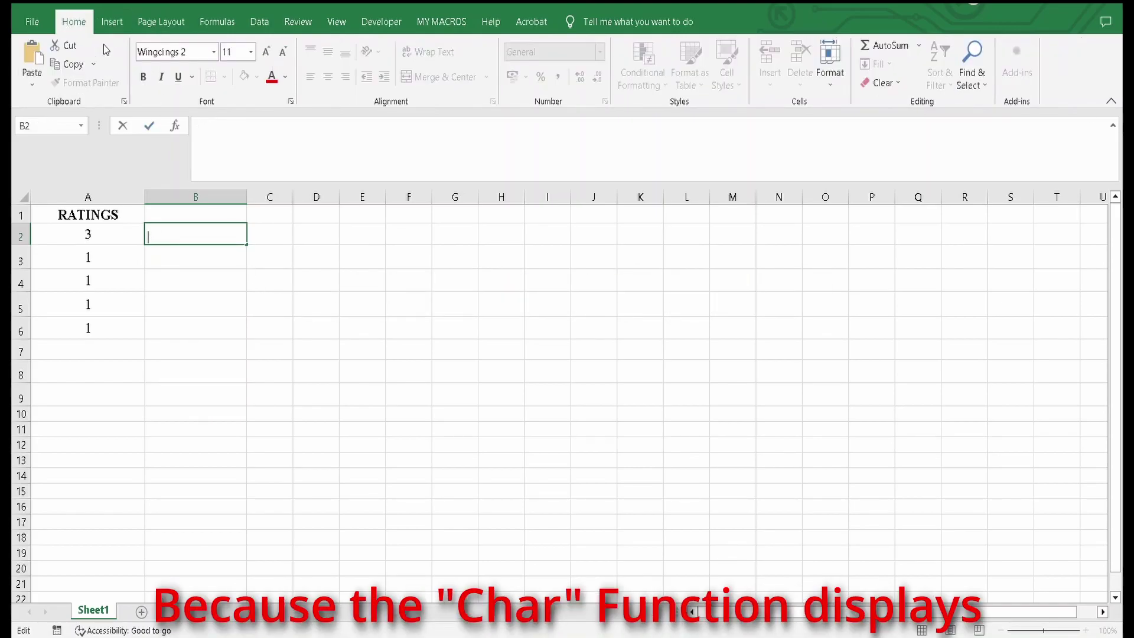
click(200, 53)
text(Times New Roman)
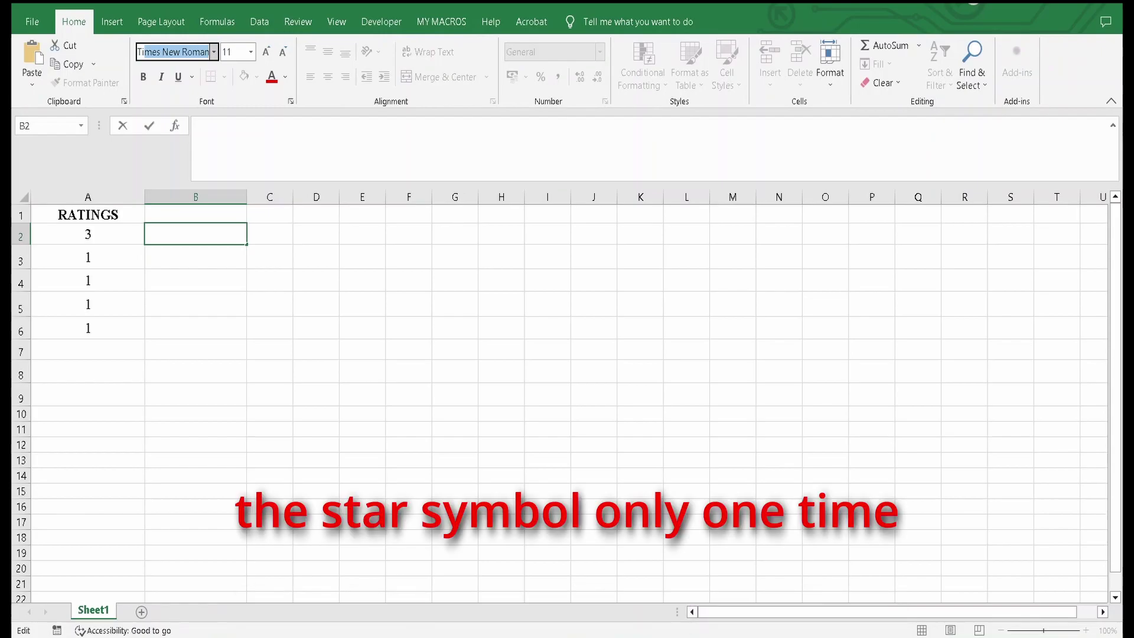
key(Return)
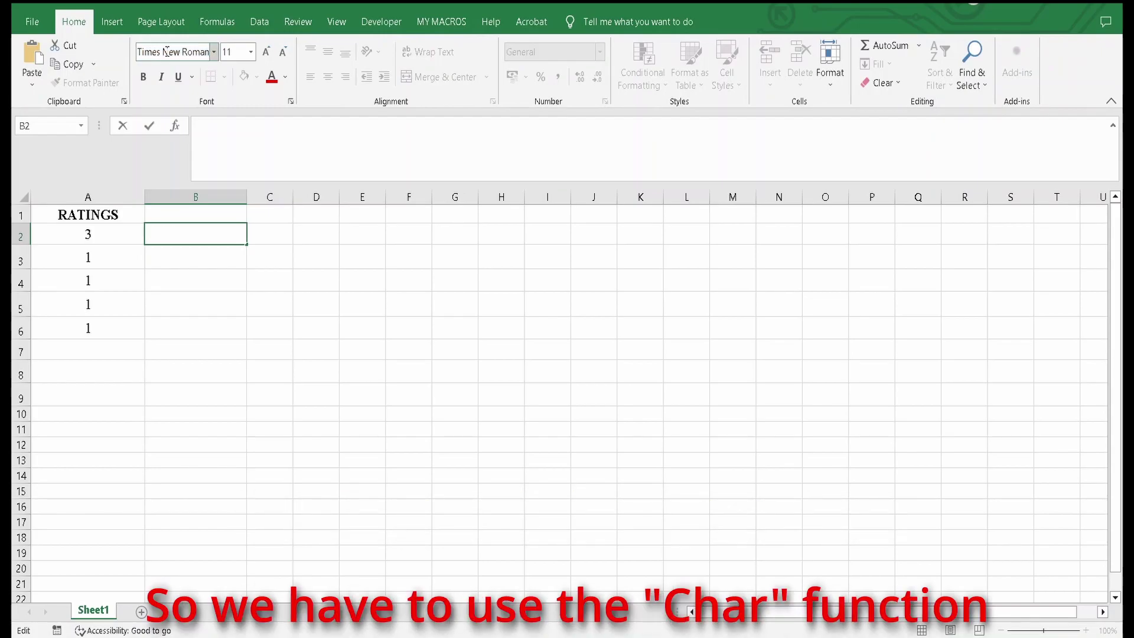
click(198, 299)
Open cell B2 for editing and set its text entry font to Times New Roman
click(173, 230)
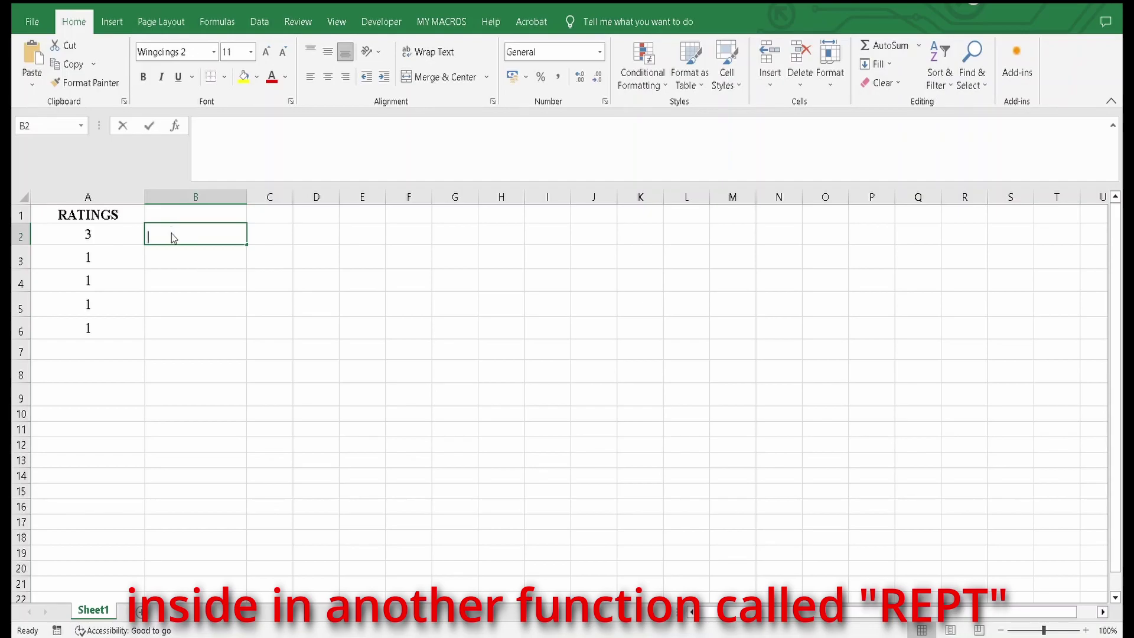
double_click(173, 234)
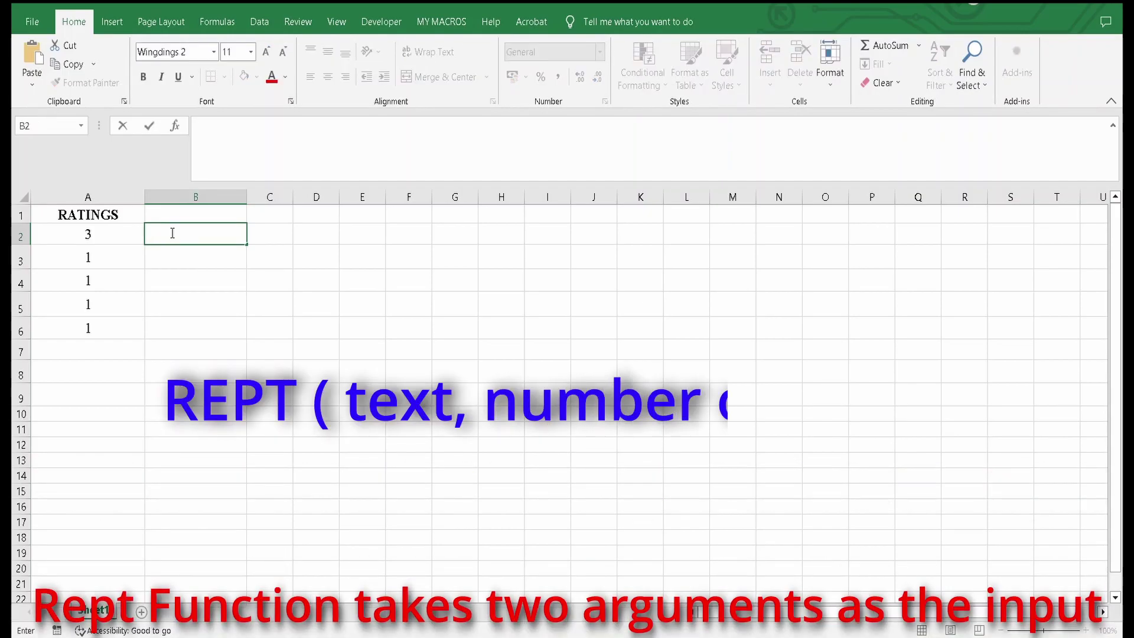
click(199, 52)
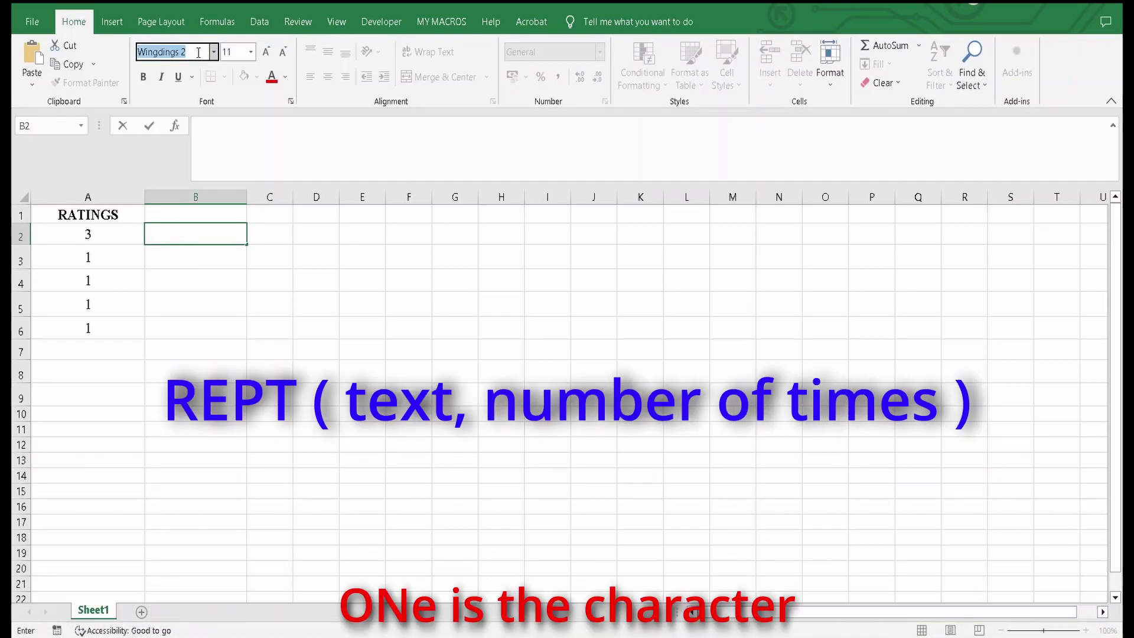
text(Times New Roman)
key(Return)
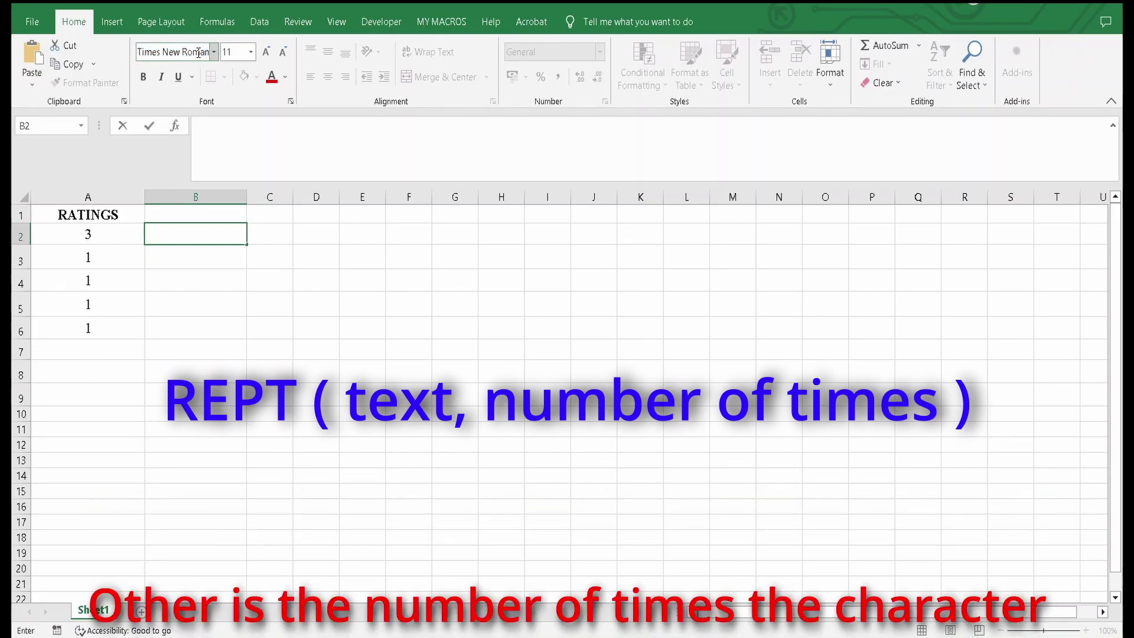
Enter the formula =REPT(CHAR(227),A2) in cell B2 and fill it down to B6
text(=)
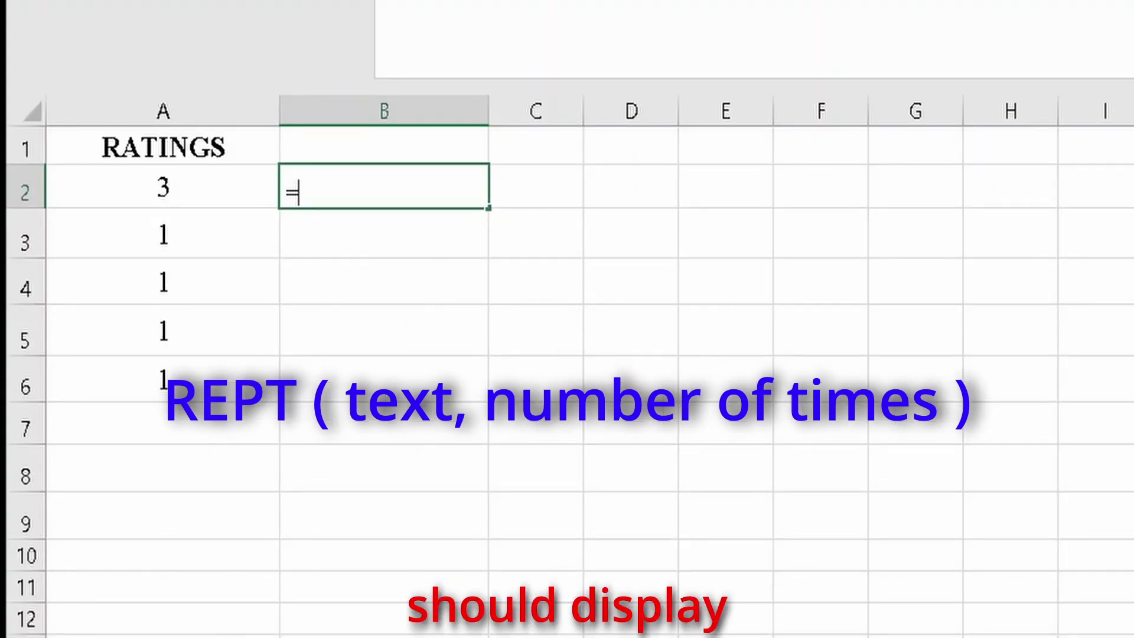
text(RE)
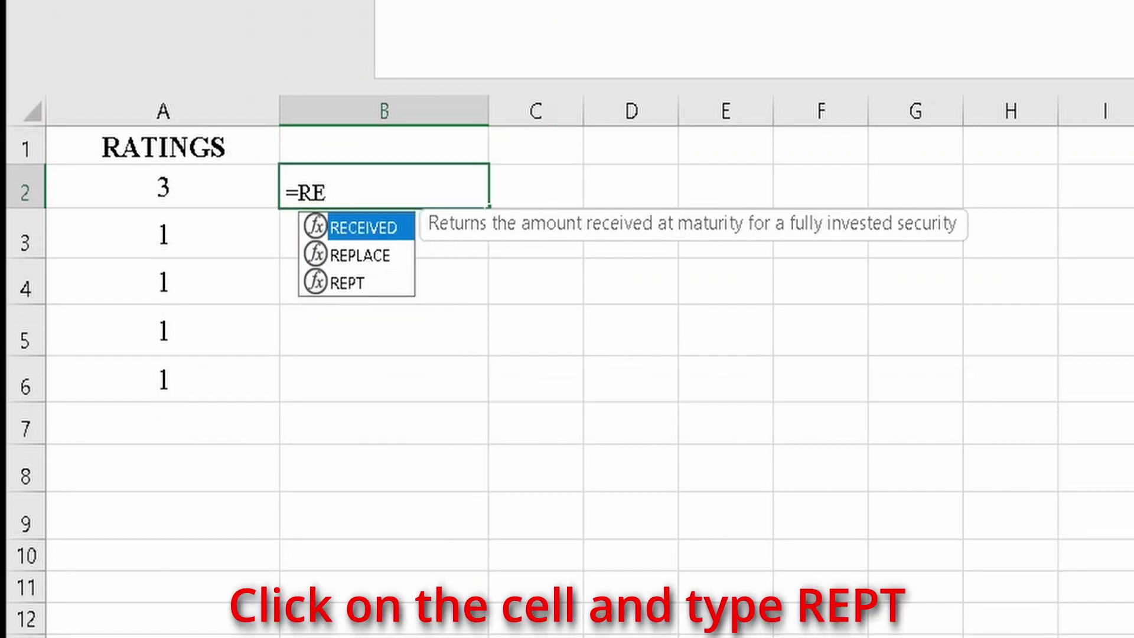
text(PT)
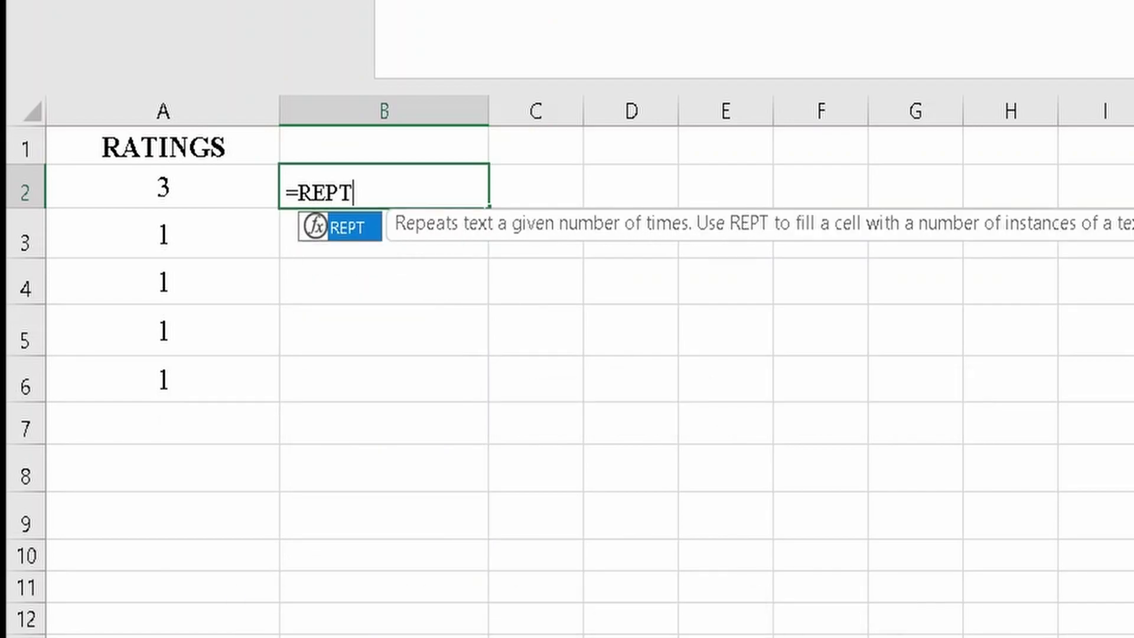
text(()
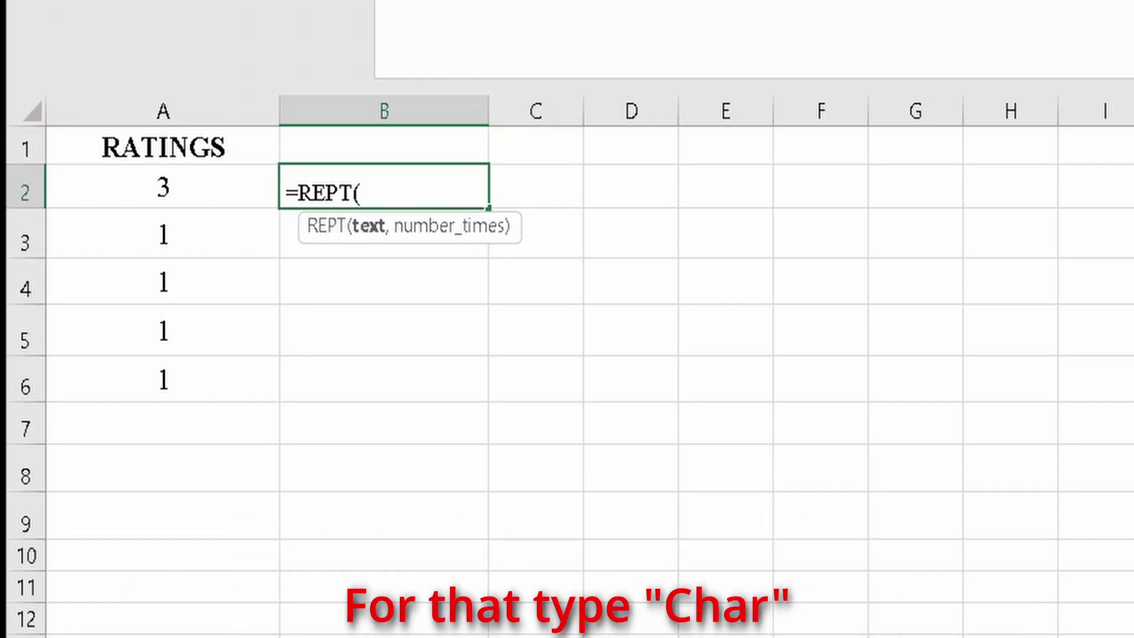
text(CHA)
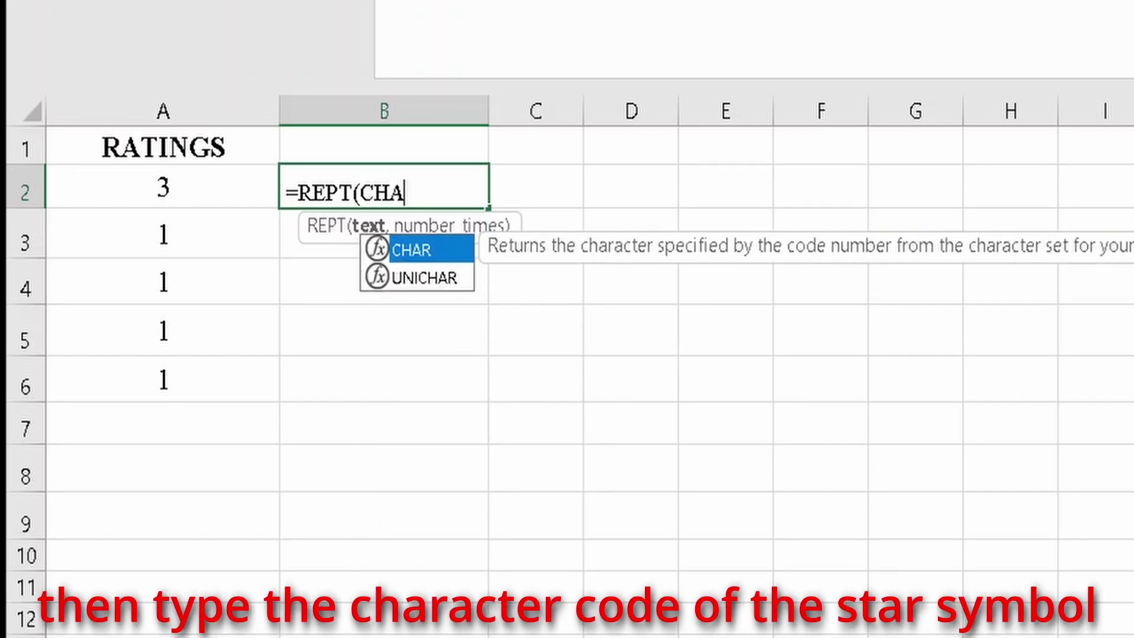
key(Tab)
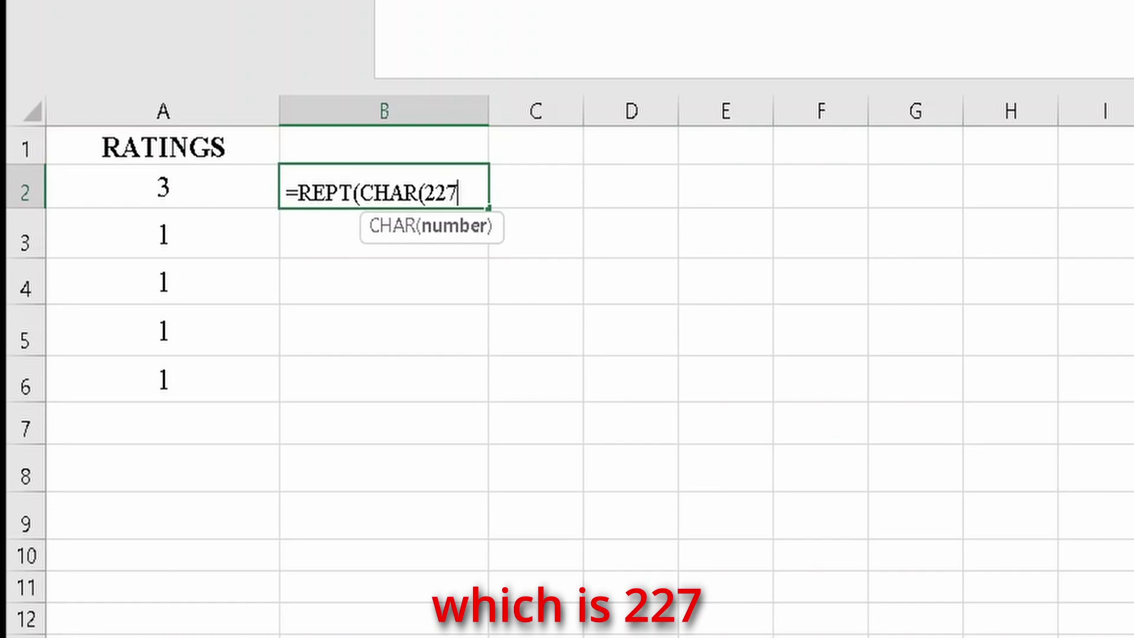
text(227))
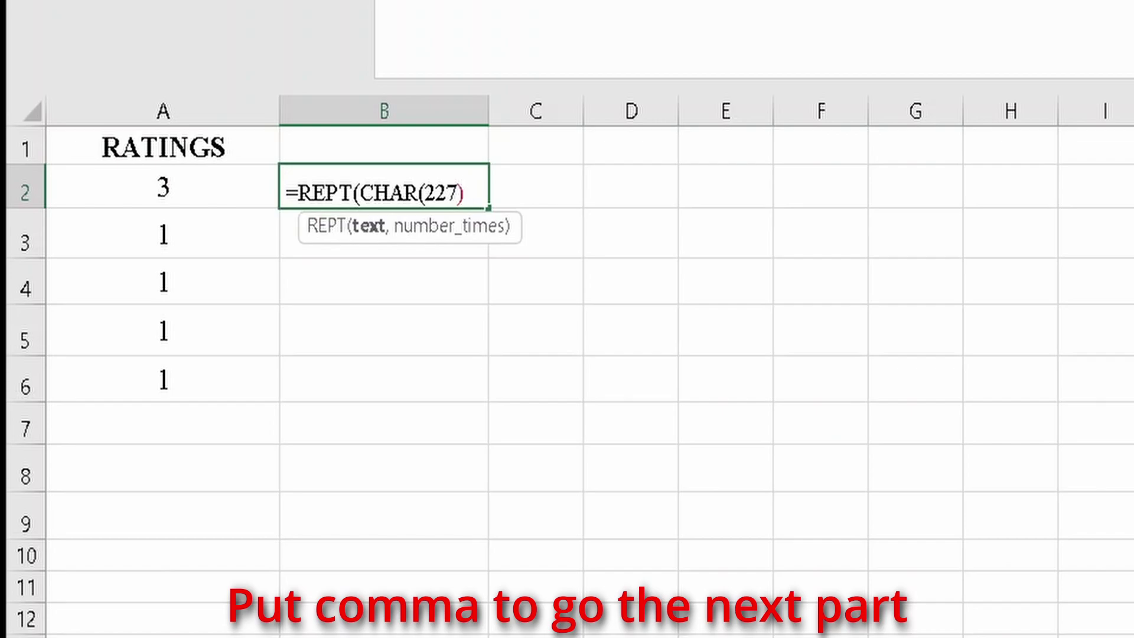
text(,)
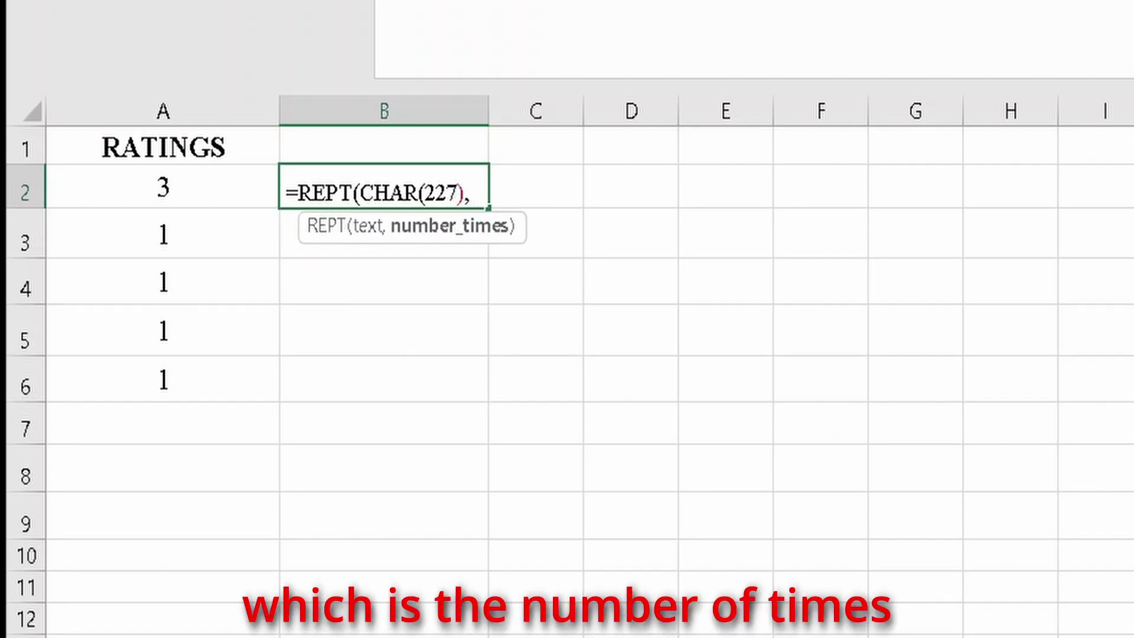
click(186, 188)
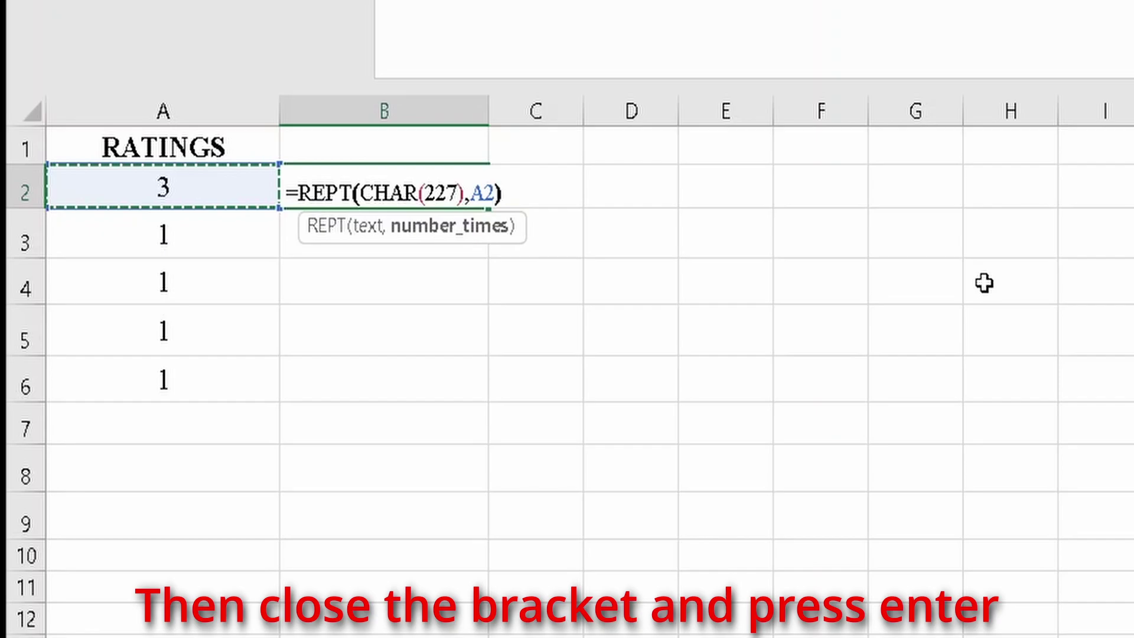
text())
key(Return)
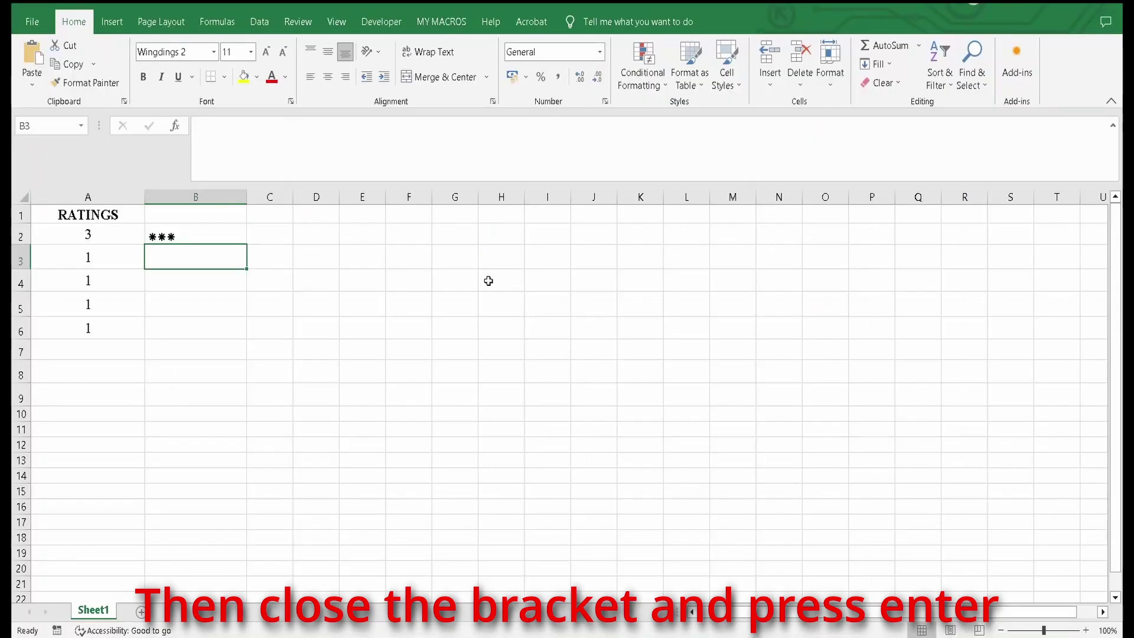
click(210, 233)
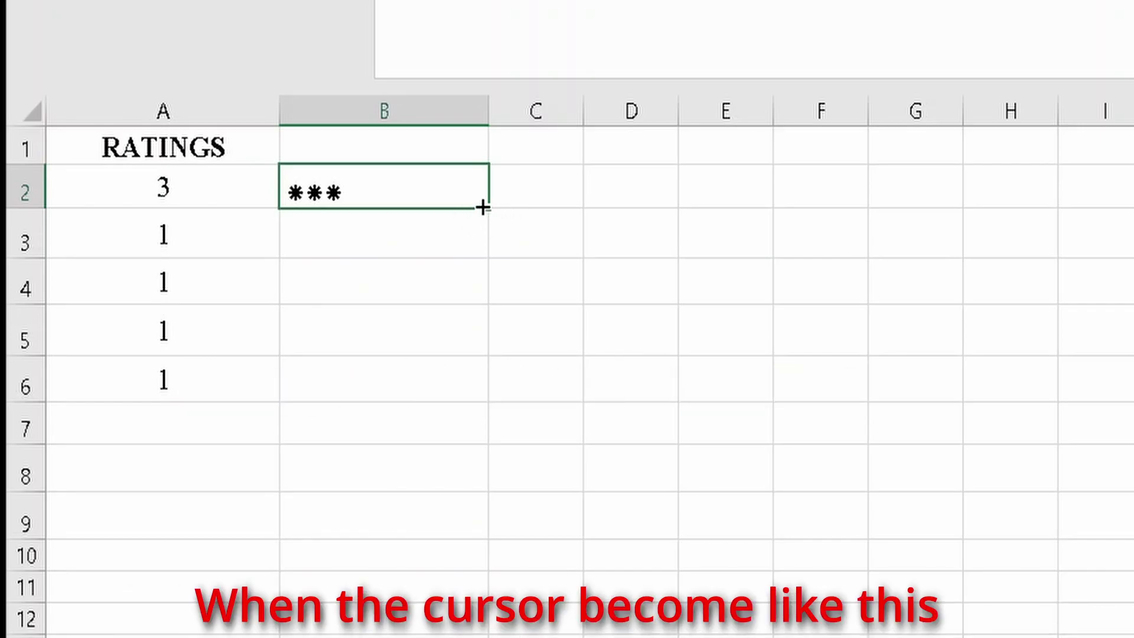
drag(484, 207, 472, 402)
Choose rating 4 from the drop-down list in cell A4, then select cell A5
click(200, 295)
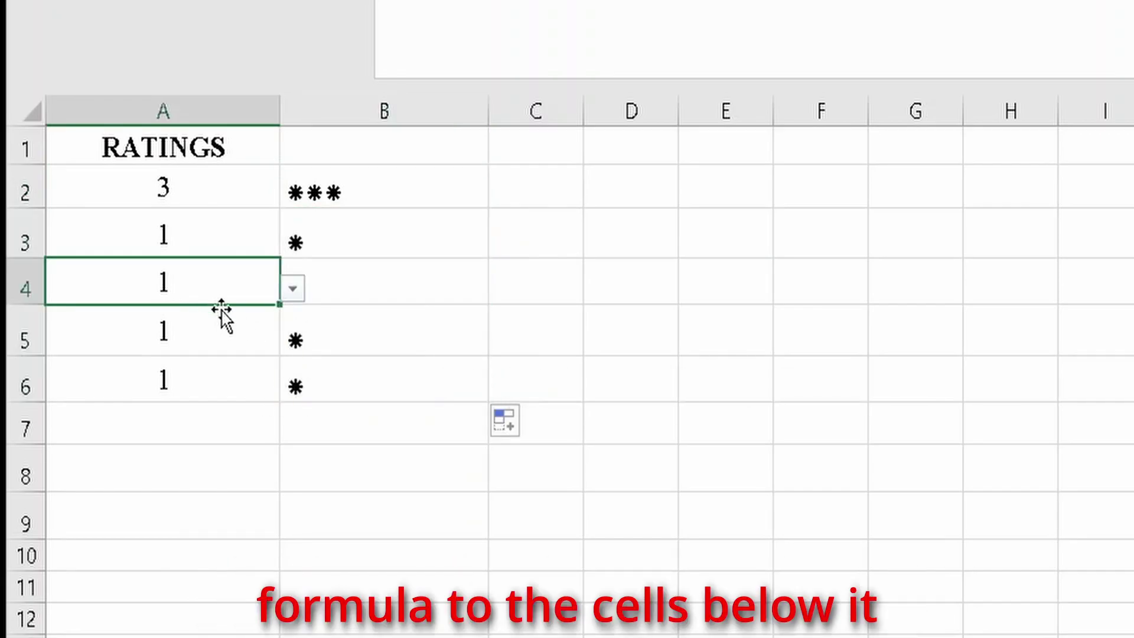
click(300, 286)
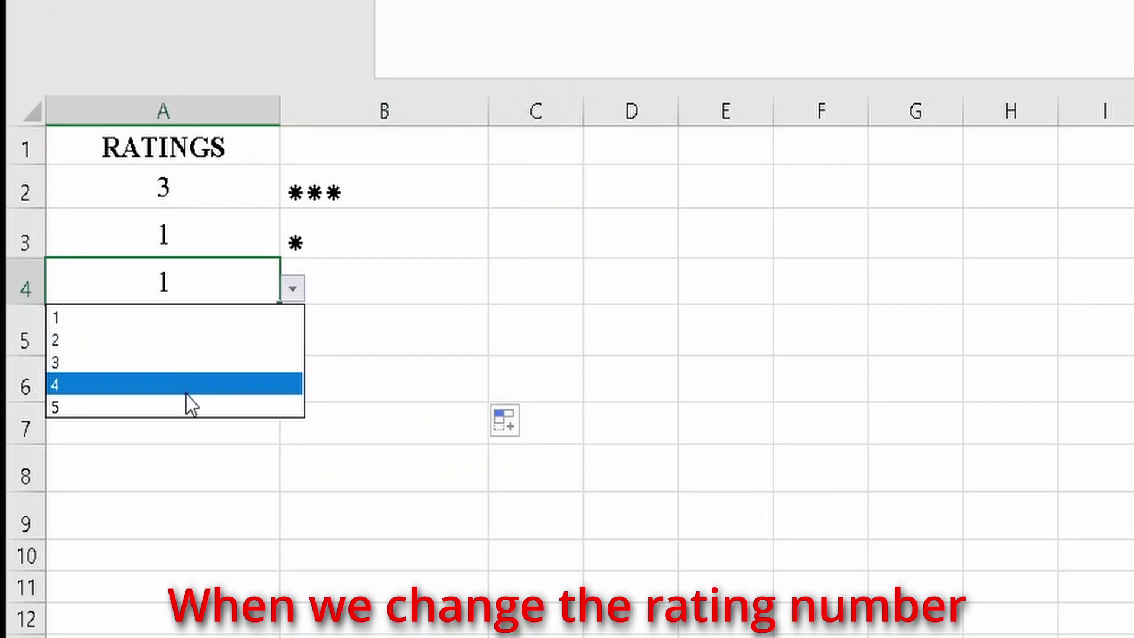
click(187, 389)
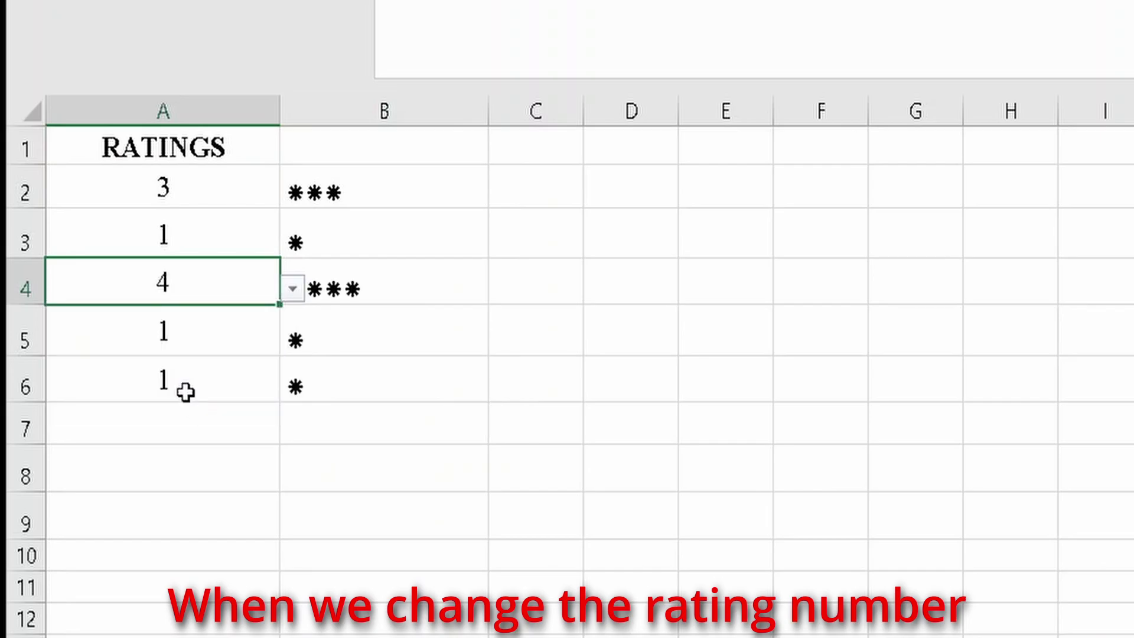
click(212, 343)
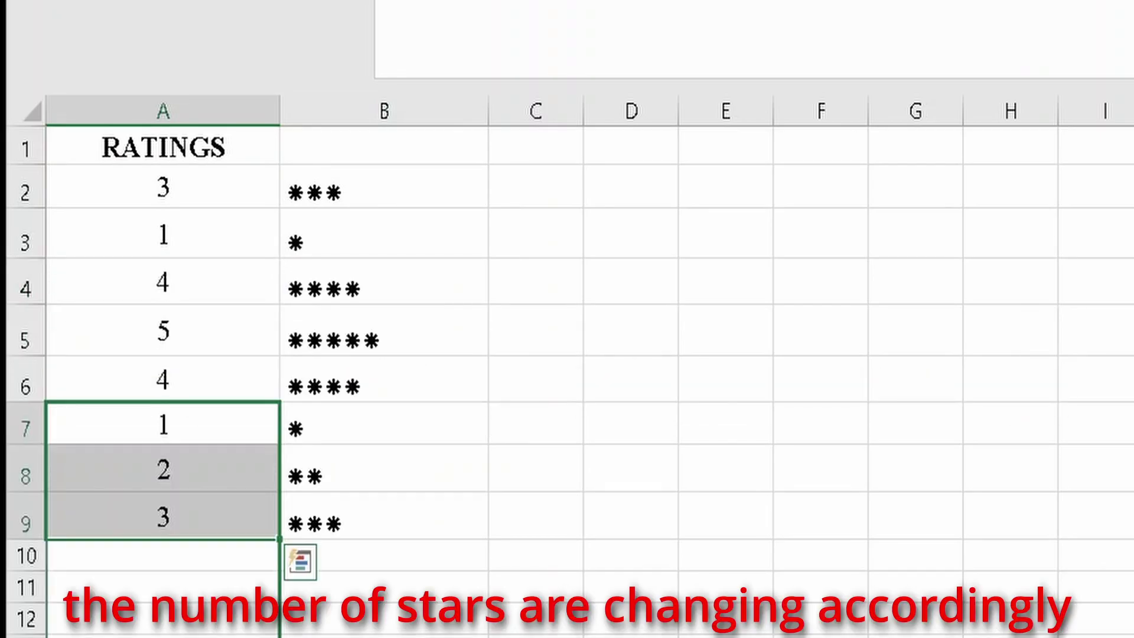
Extend the number series 1, 2, 3 in A7:A9 down column A to 15 in cell A21
drag(279, 527, 262, 637)
drag(136, 581, 136, 581)
click(270, 459)
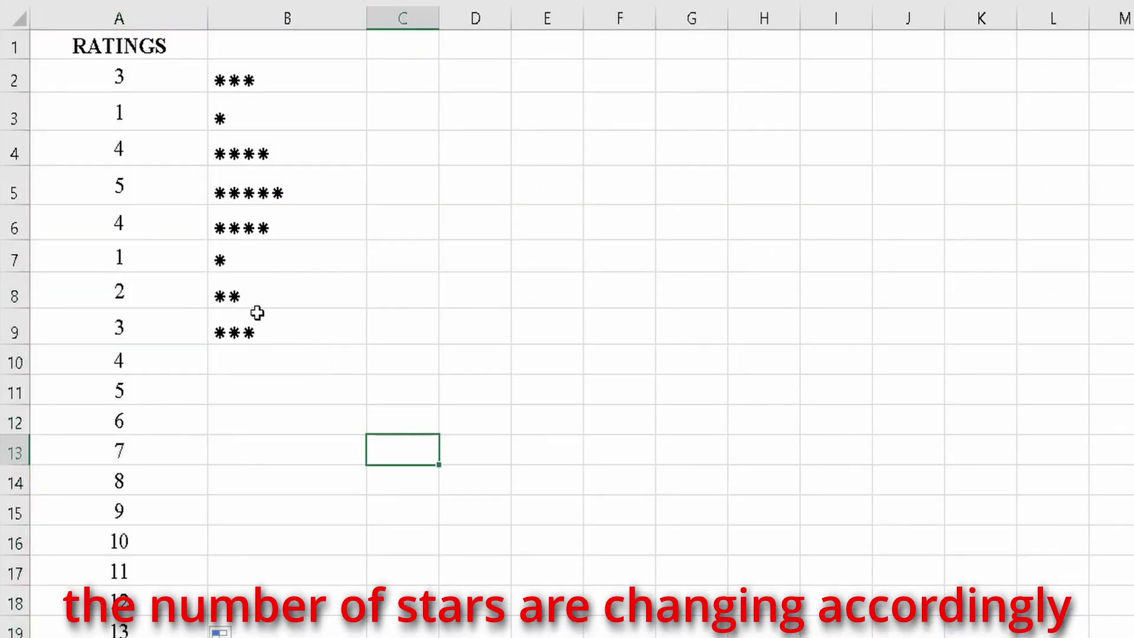
Fill the star formula from cell B9 down to B21 to form a growing star pattern
click(248, 324)
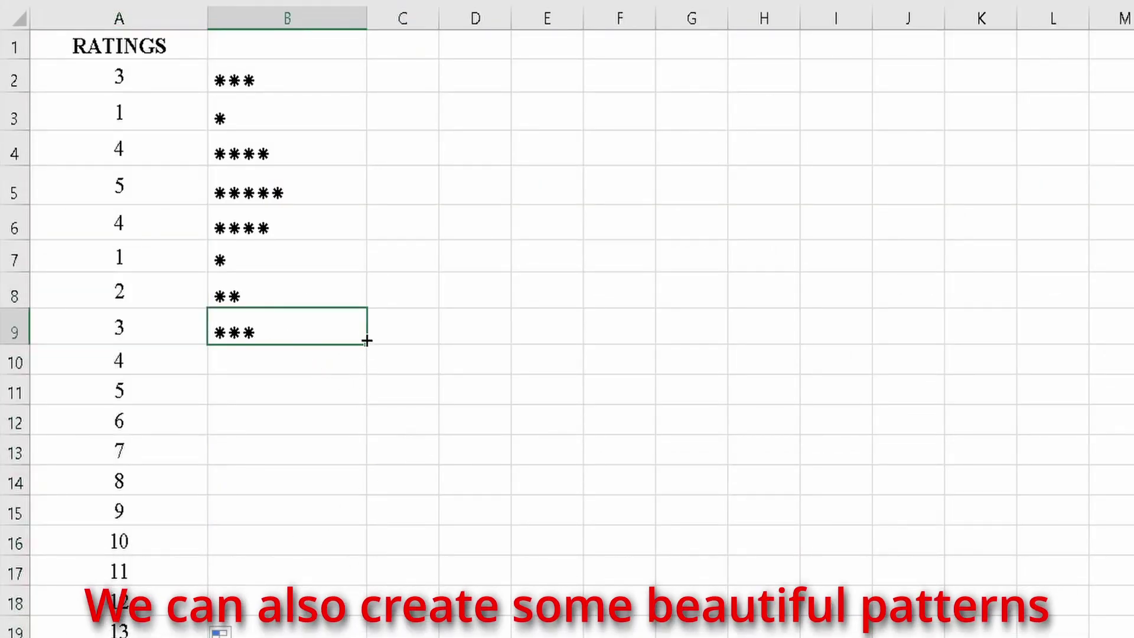
drag(366, 346, 363, 591)
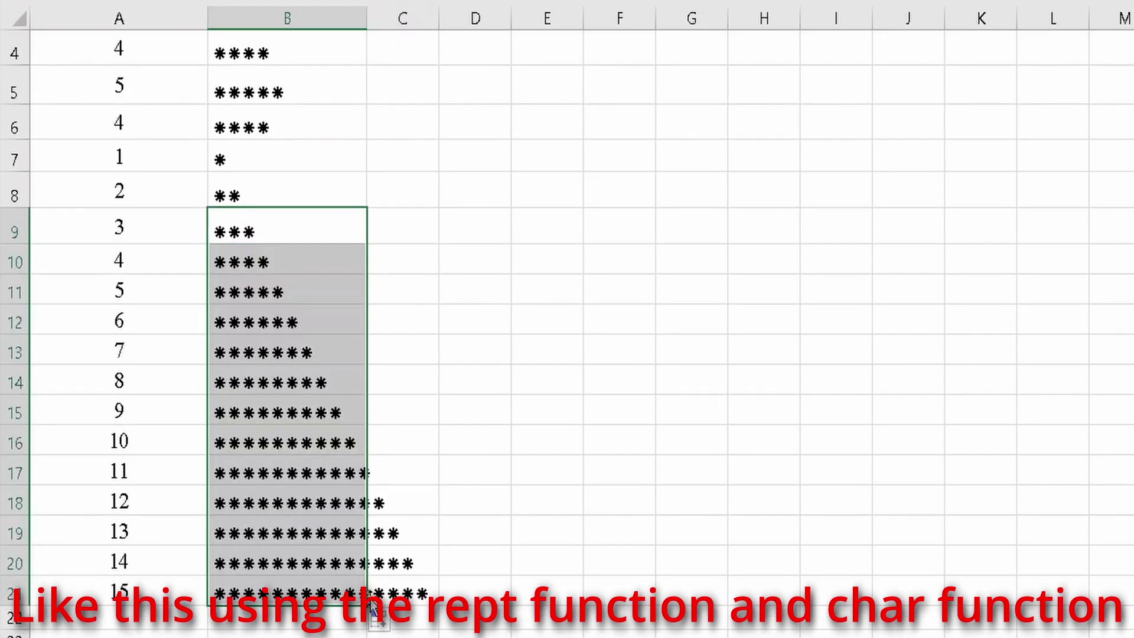
click(569, 435)
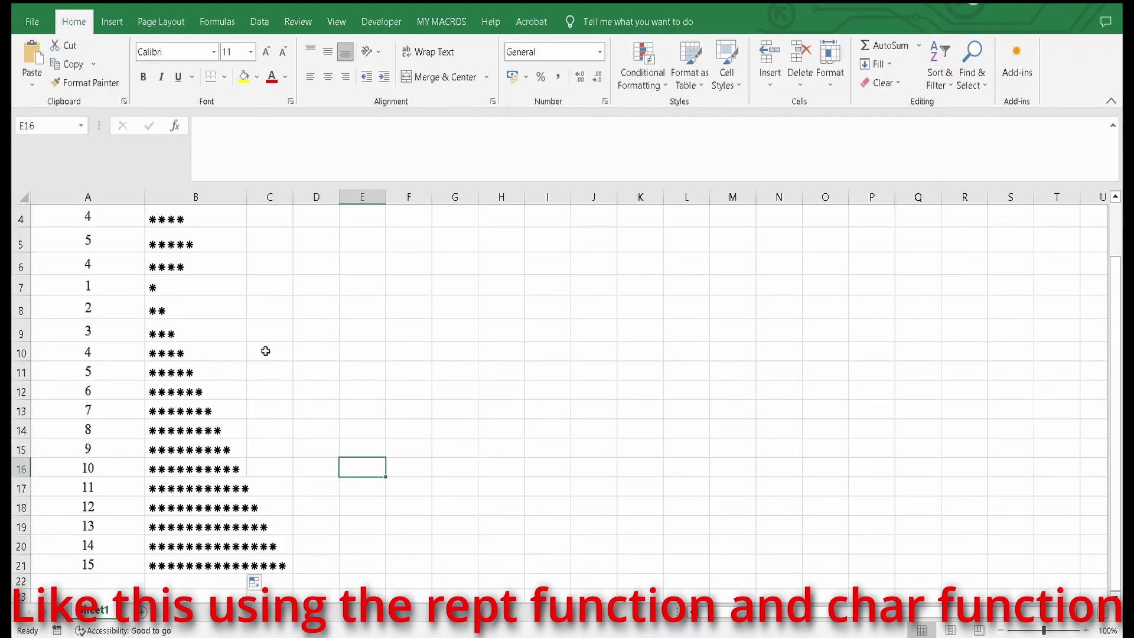
Look up the character code of the outlined downward-pointing hand in the Wingdings 2 font from cell G9, without inserting it
click(455, 330)
click(112, 23)
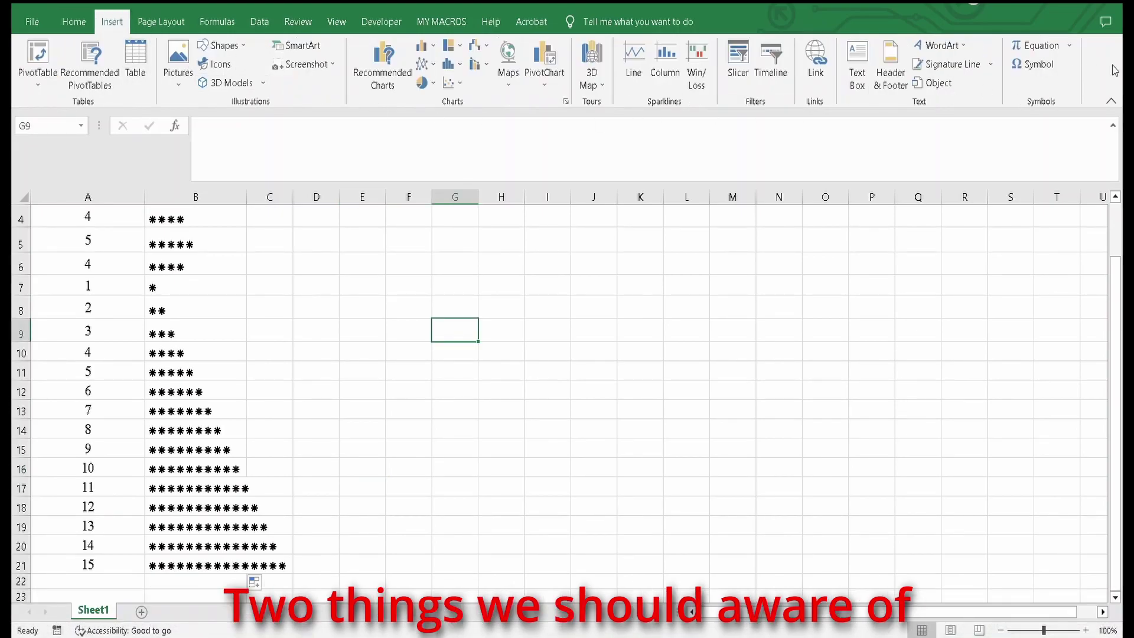
click(1032, 64)
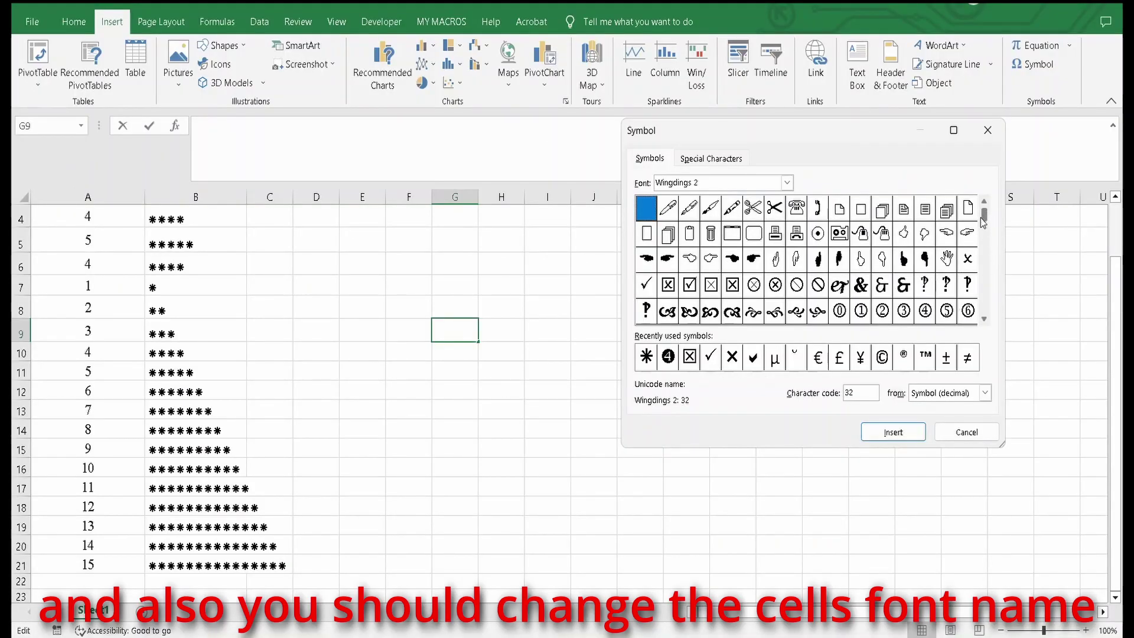
click(882, 260)
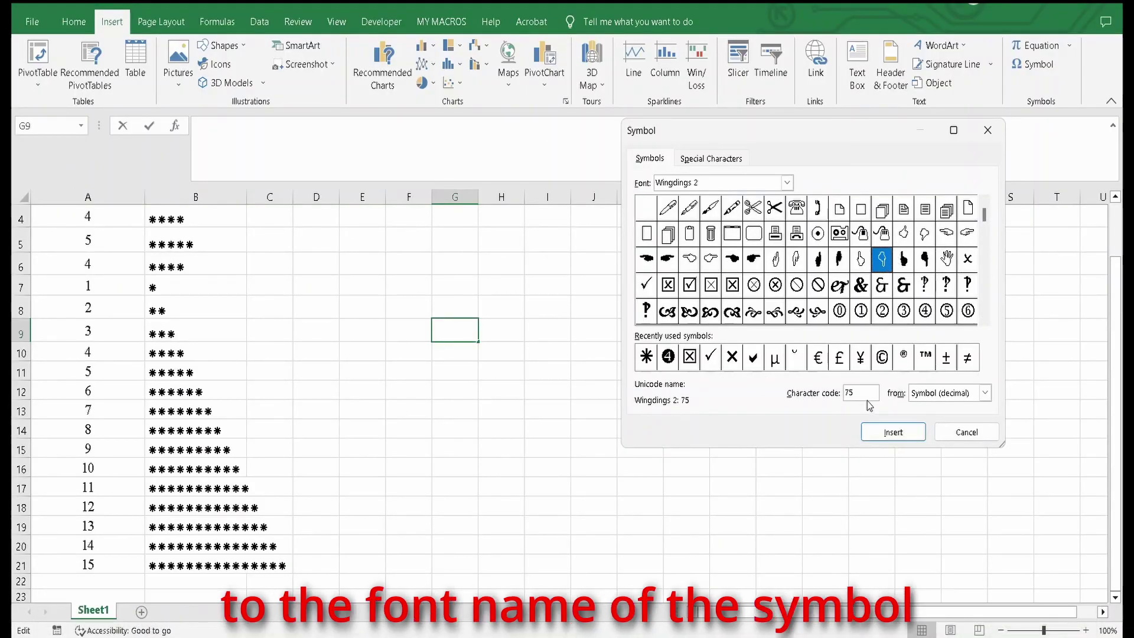
click(987, 134)
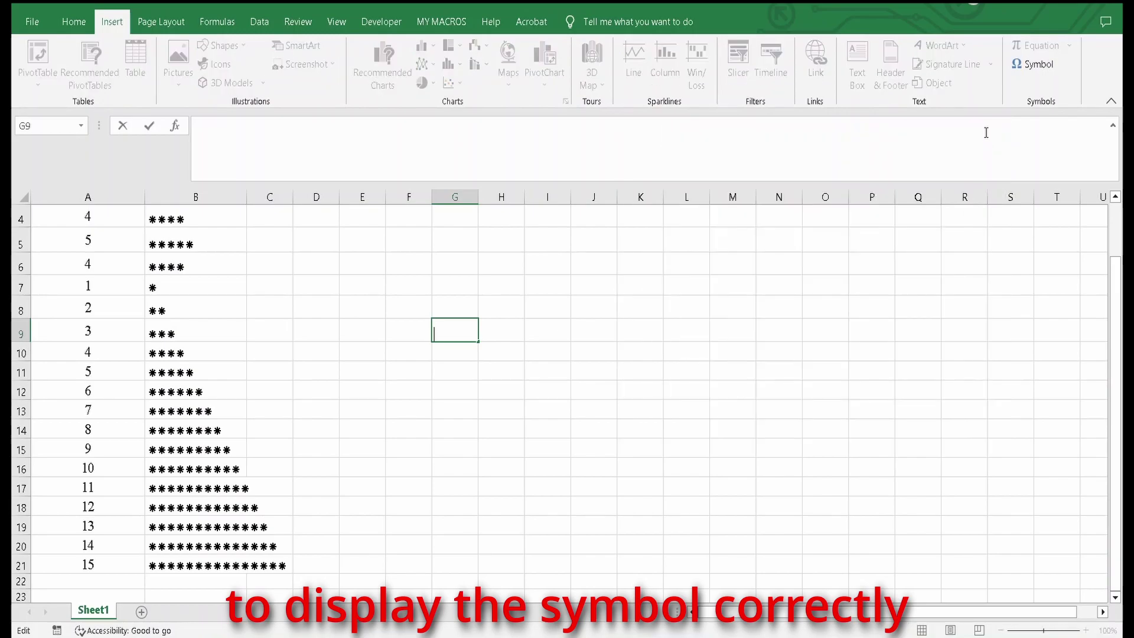